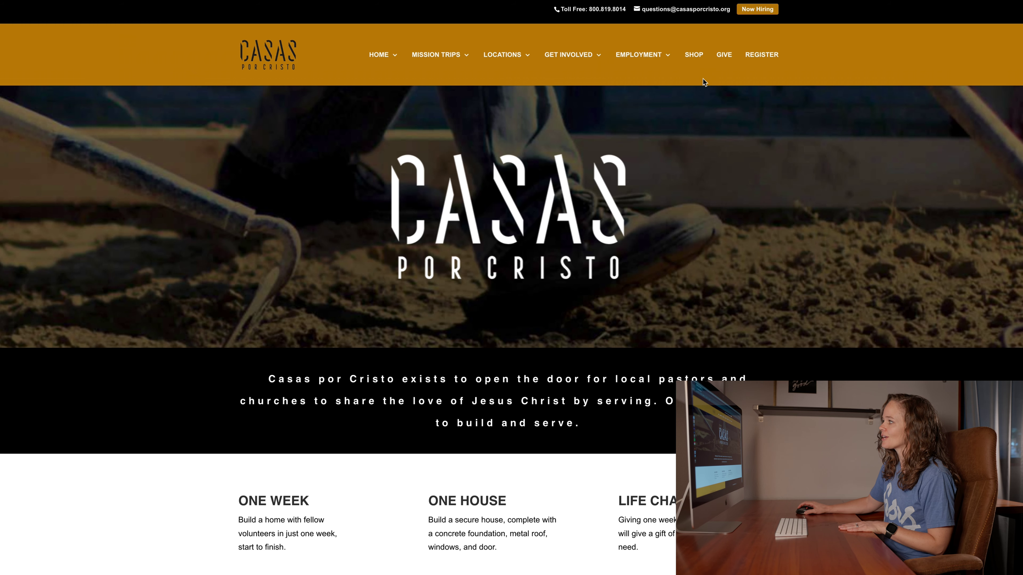
- Go to the REGISTER page from the home page's top navigation bar
click(755, 55)
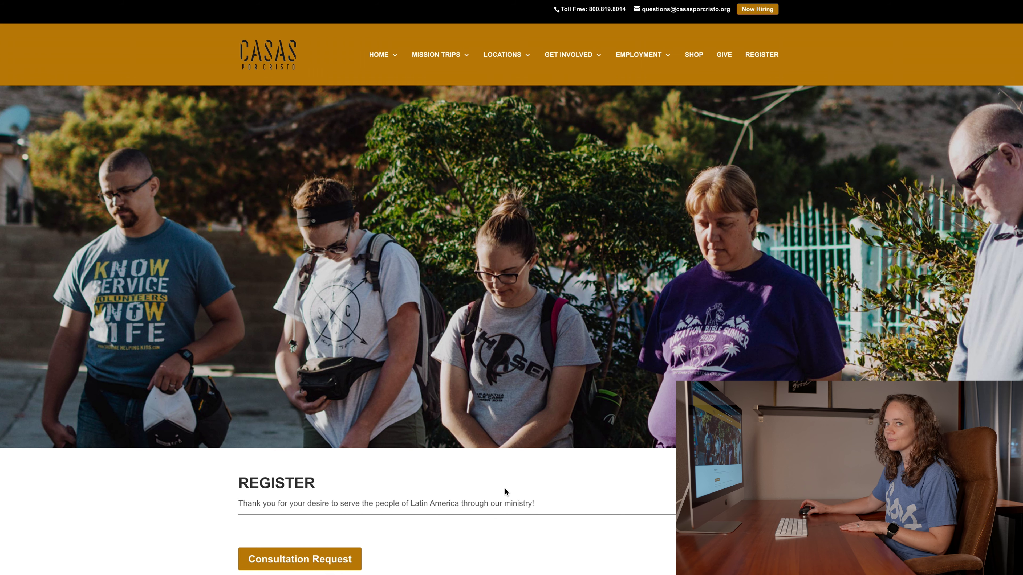
- Scroll down the Register page to the Group Trip Registration option
scroll(631, 445, down, 5)
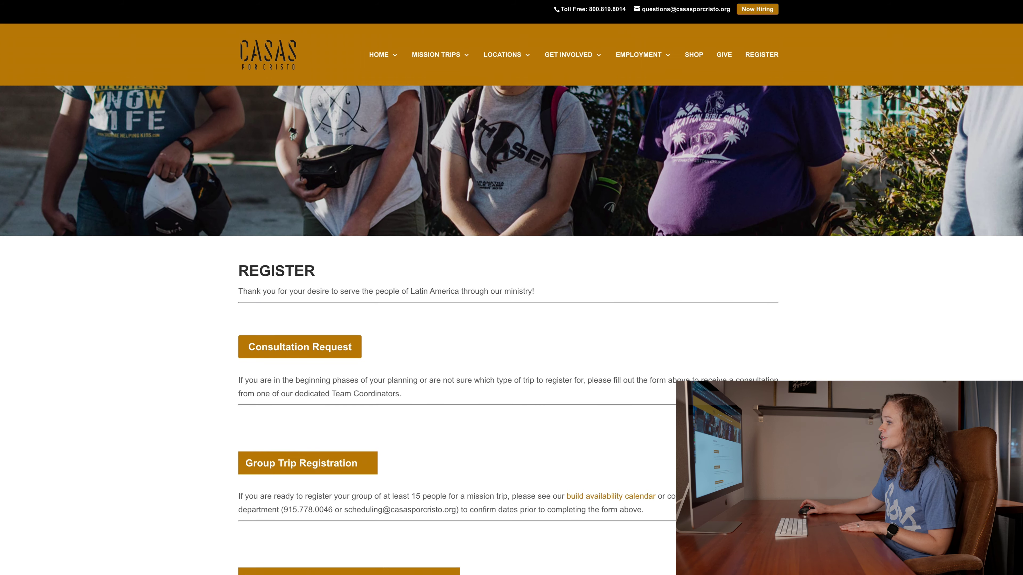
scroll(631, 444, down, 1)
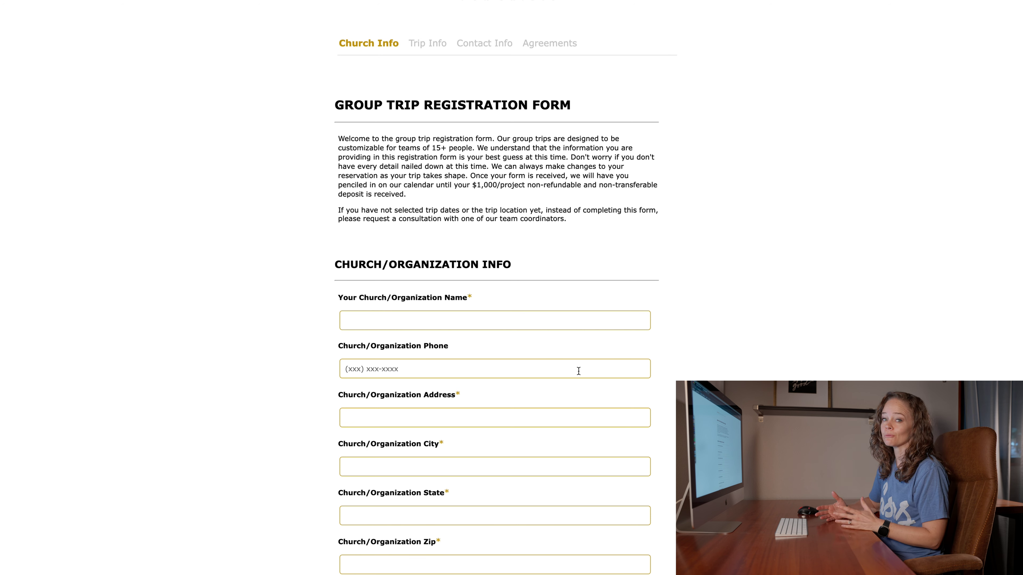
- Enter 'First Christian Church' as the church name, then its phone number and street address
scroll(571, 384, down, 5)
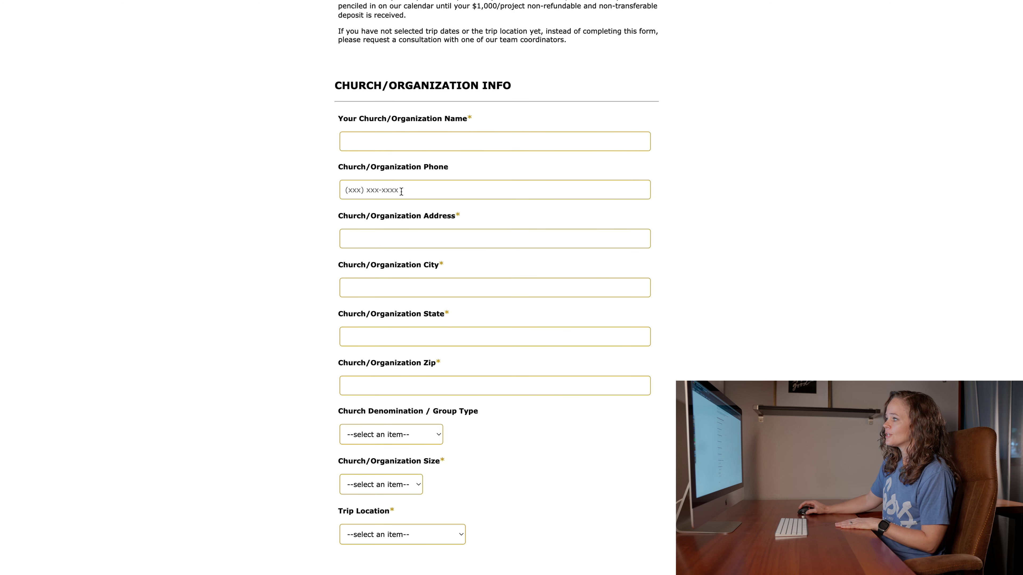
click(450, 139)
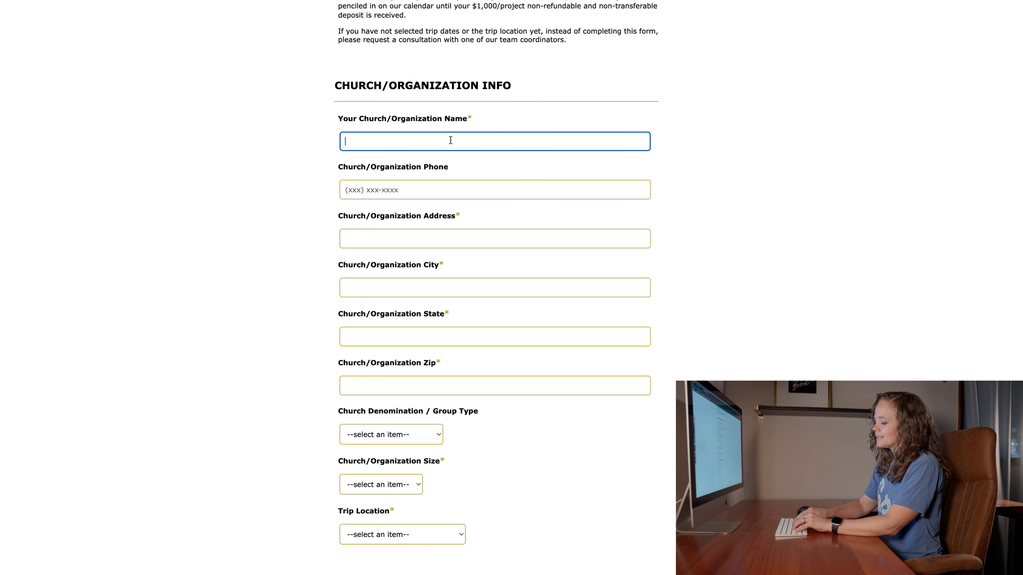
text(First Christian Church)
key(Tab)
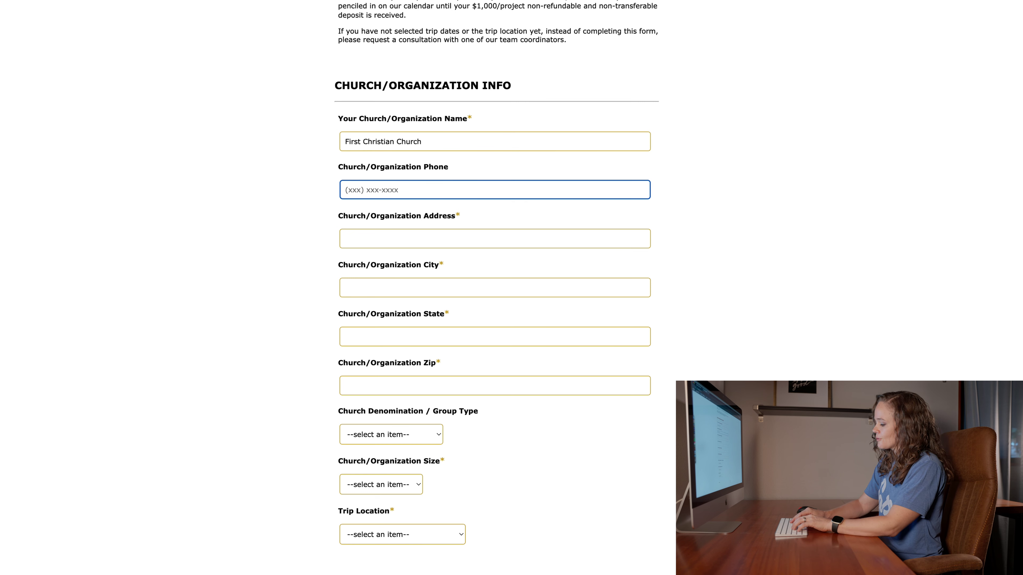
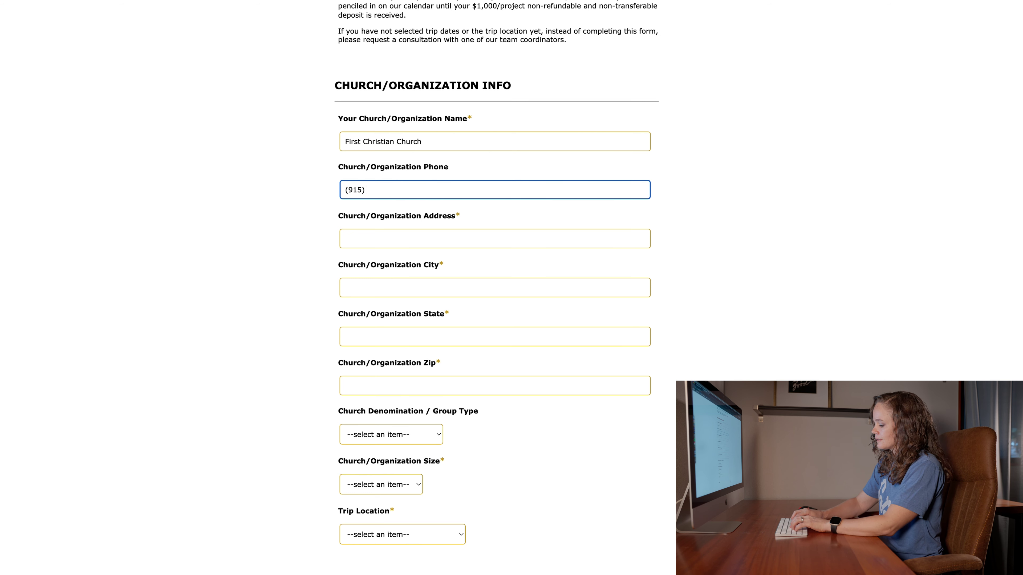
key(Tab)
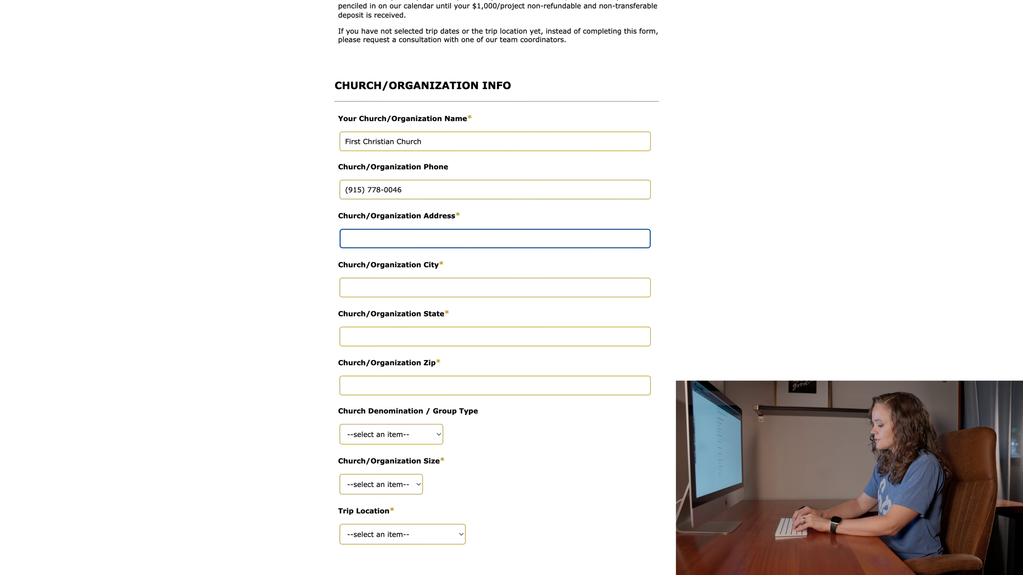
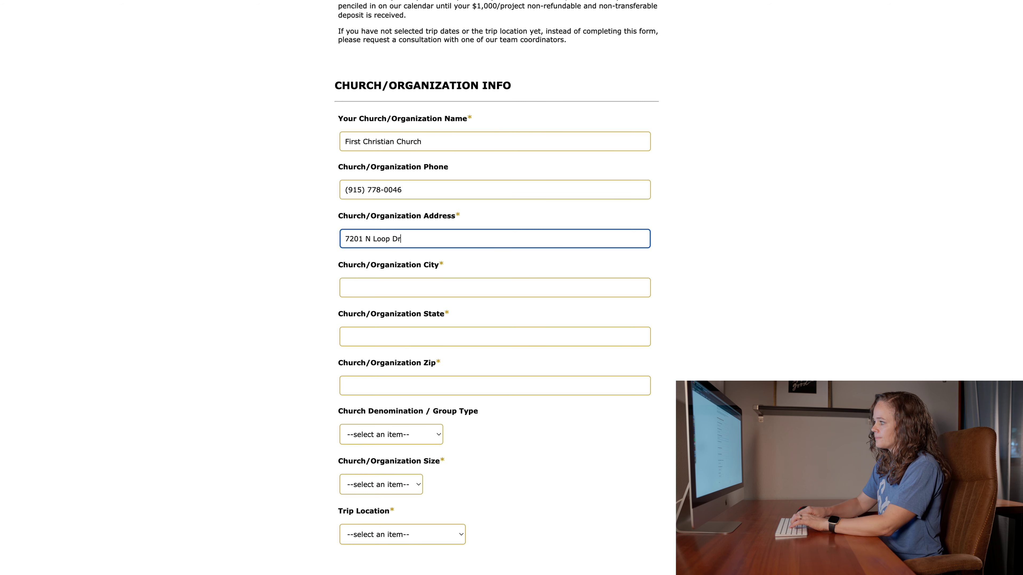
- Fill in the church's city, state and zip code, correcting a mistyped zip digit
key(Tab)
text(El Paso)
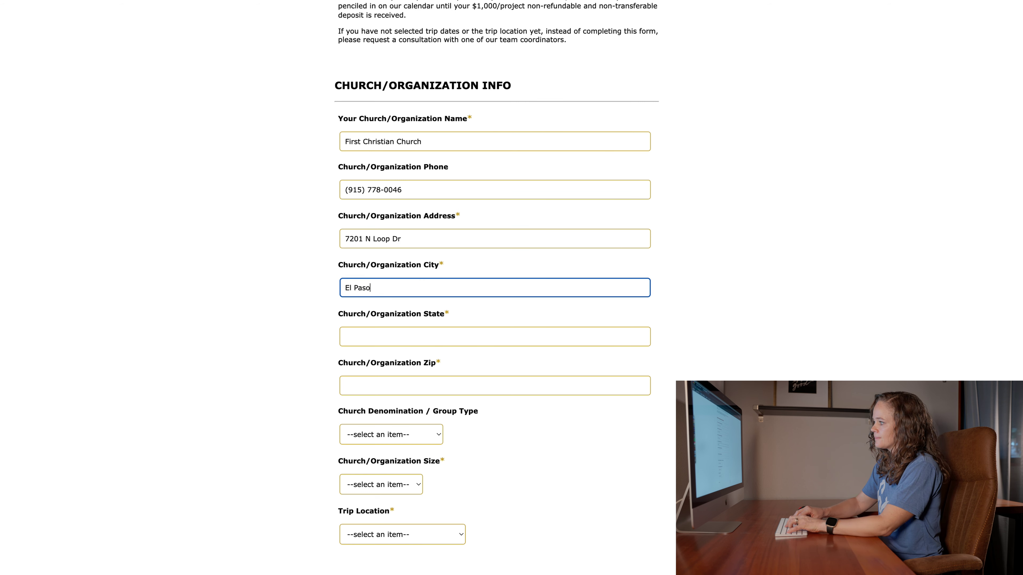
key(Tab)
text(TX)
key(Tab)
text(7992)
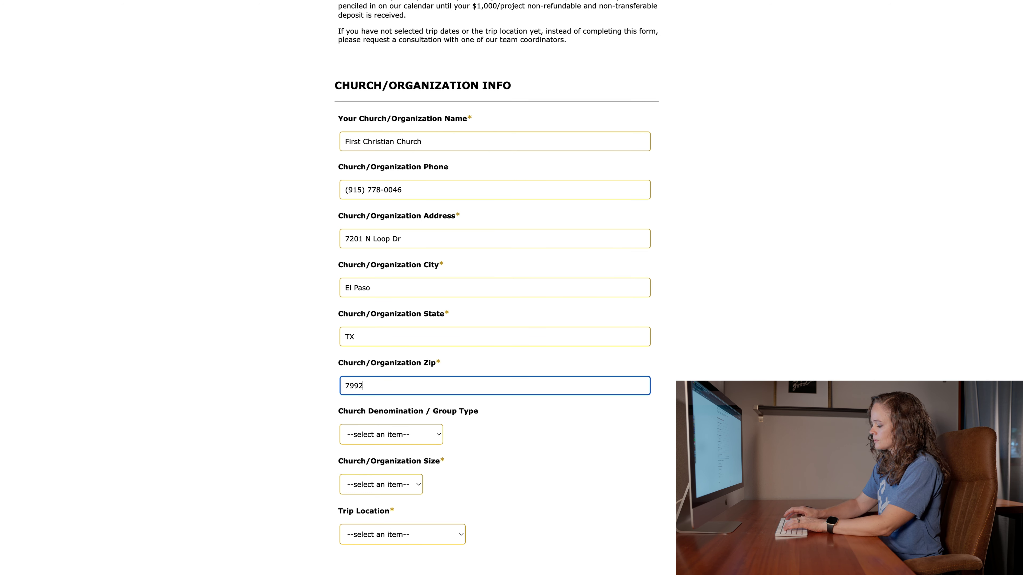
key(BackSpace)
text(15)
key(Tab)
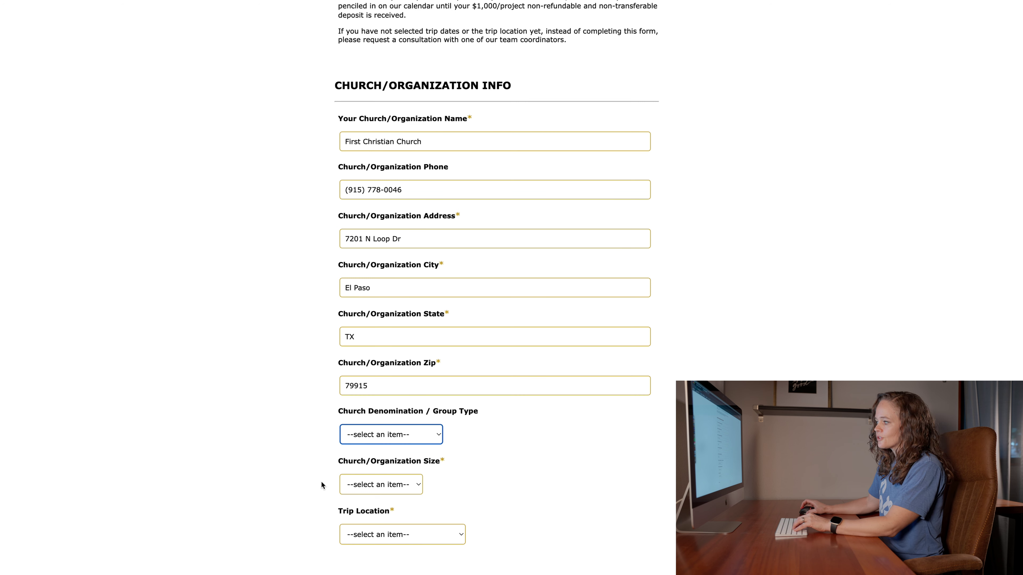
- Set the denomination to Christian and the organization size to 1-100
click(398, 443)
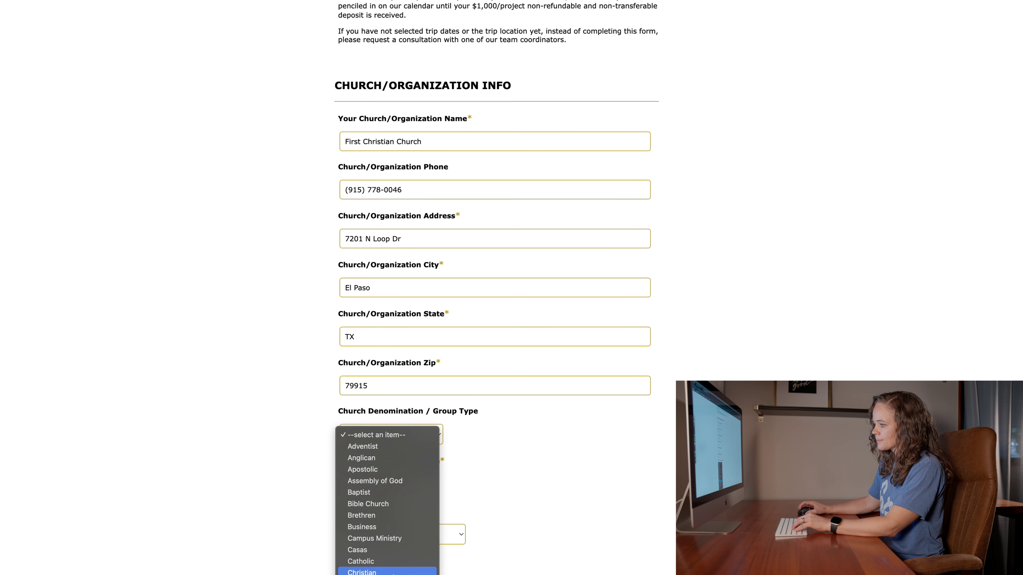
click(398, 566)
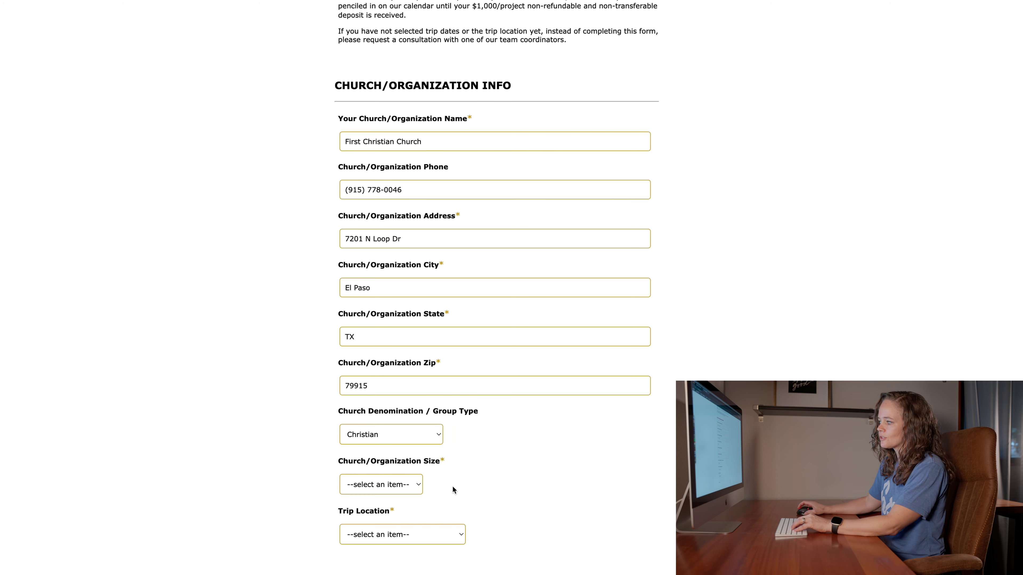
scroll(453, 486, up, 1)
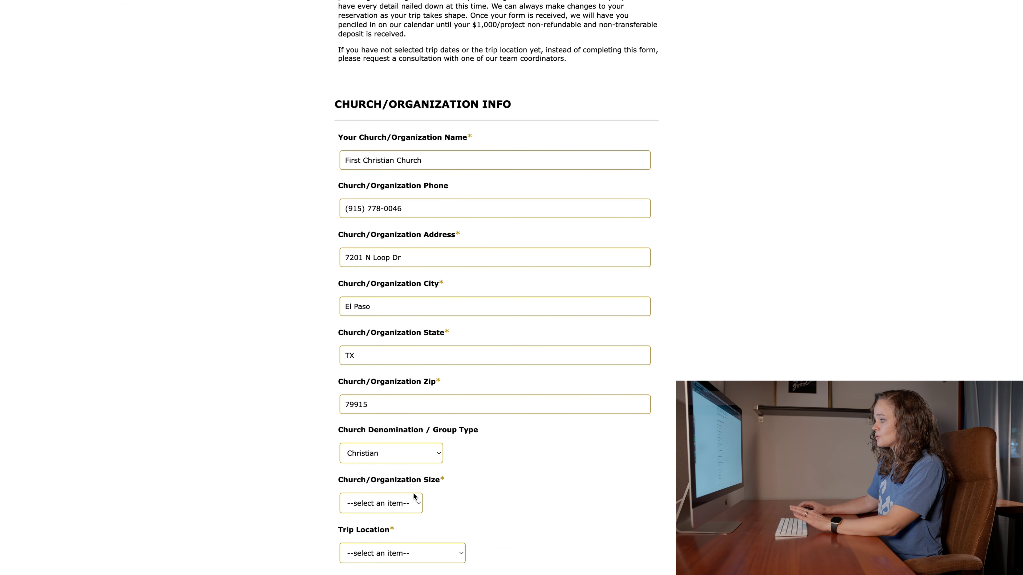
click(382, 509)
click(379, 515)
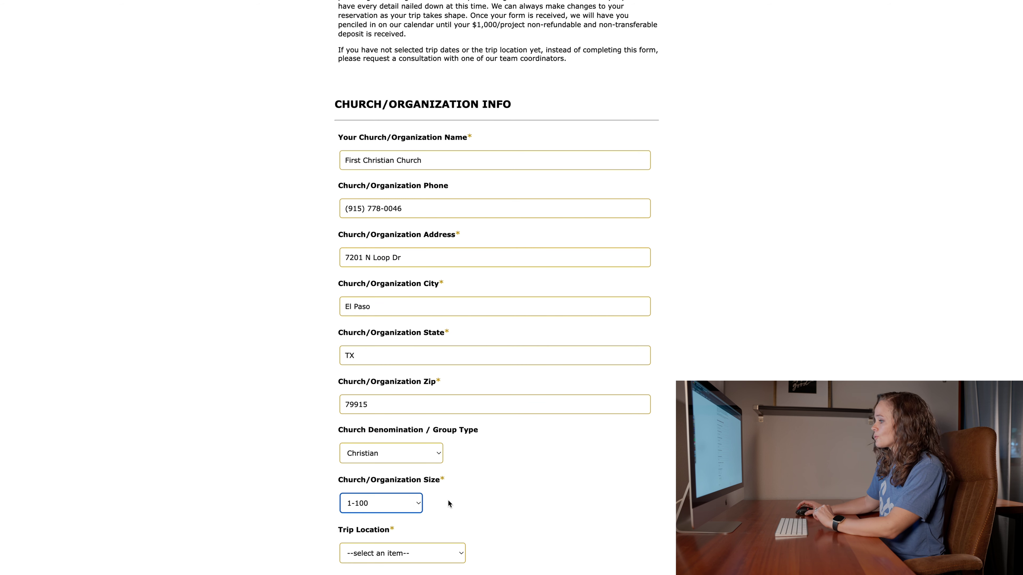
- Choose Juárez, México as the trip location
scroll(458, 514, up, 1)
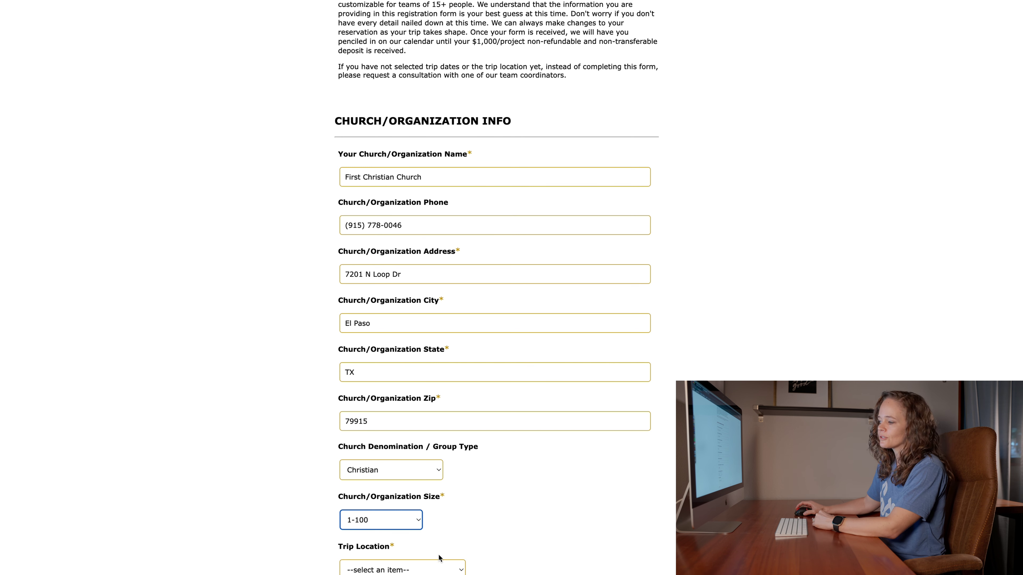
scroll(443, 544, up, 1)
click(459, 572)
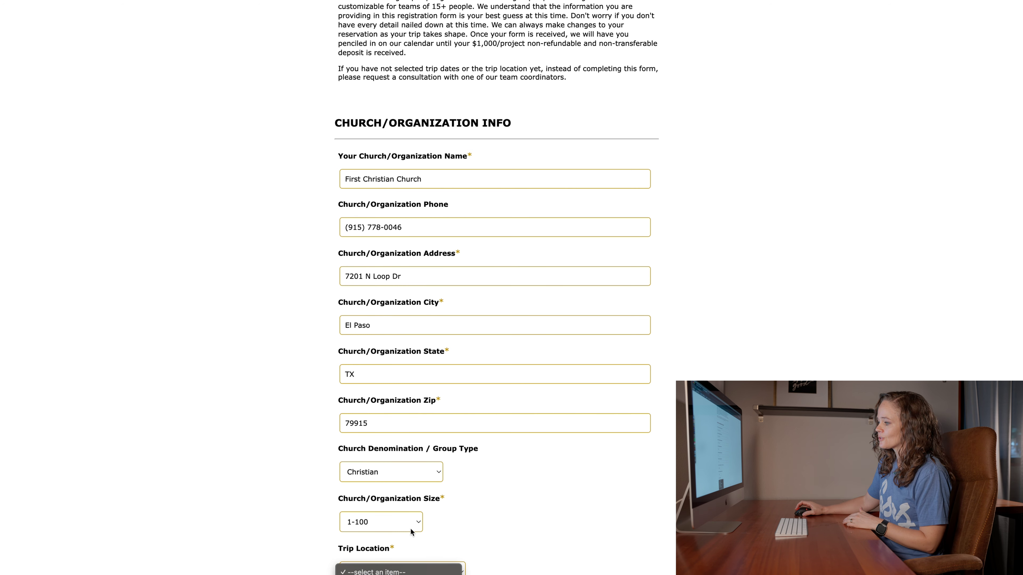
click(487, 571)
click(443, 571)
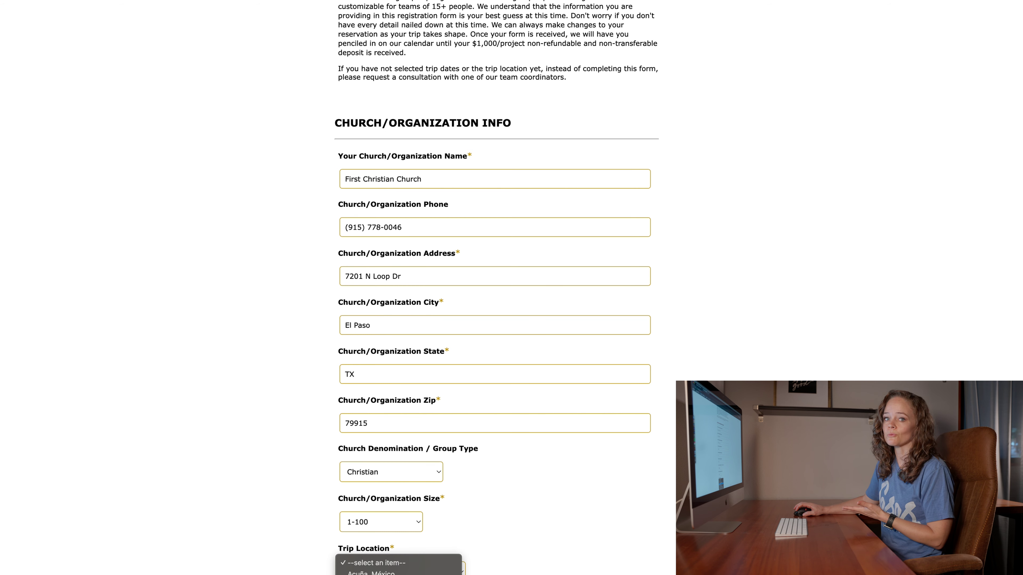
key(j)
key(Return)
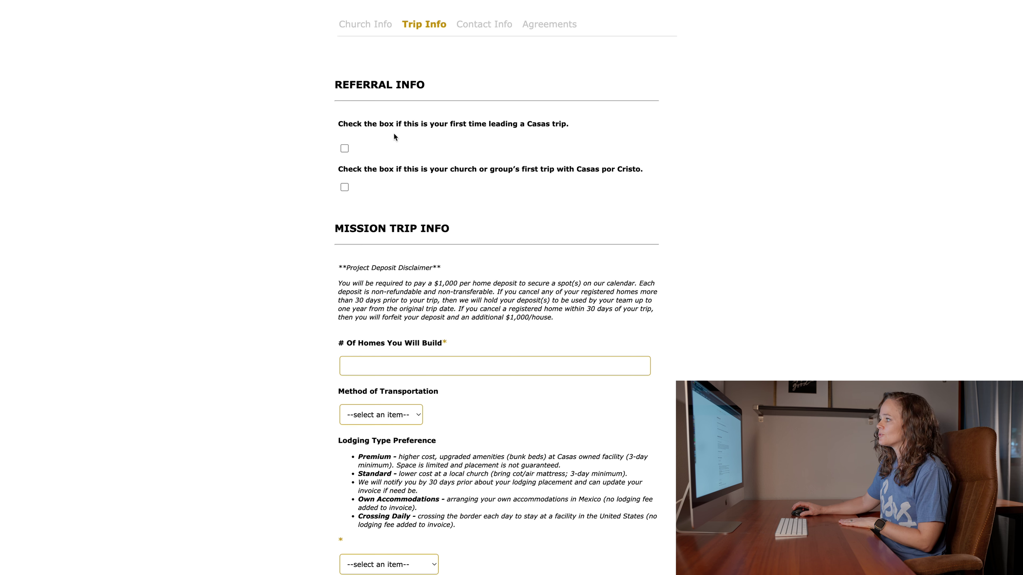
- Check both first-trip boxes, pick Development as the referral source, and select the recruiter
click(345, 149)
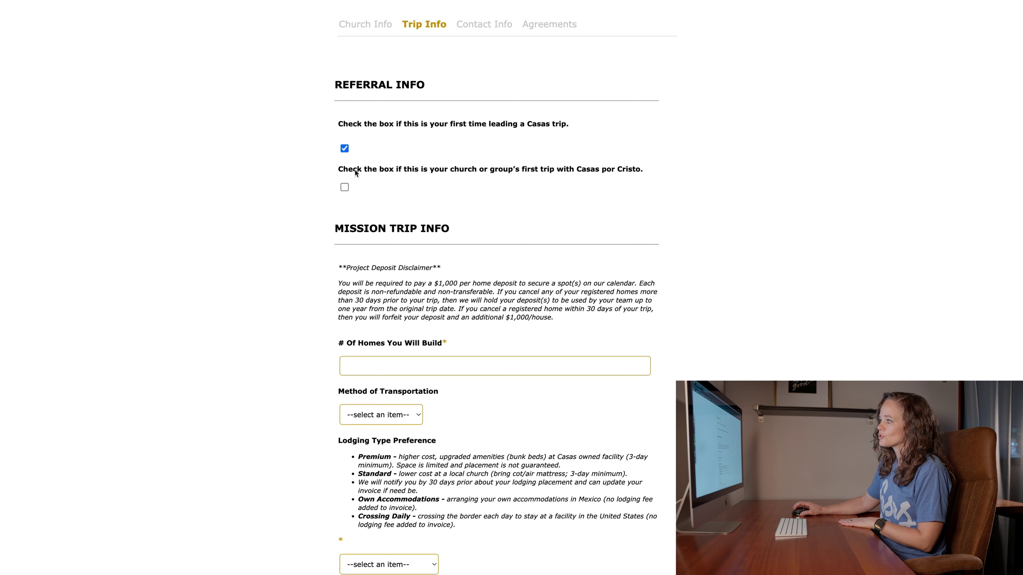
click(343, 187)
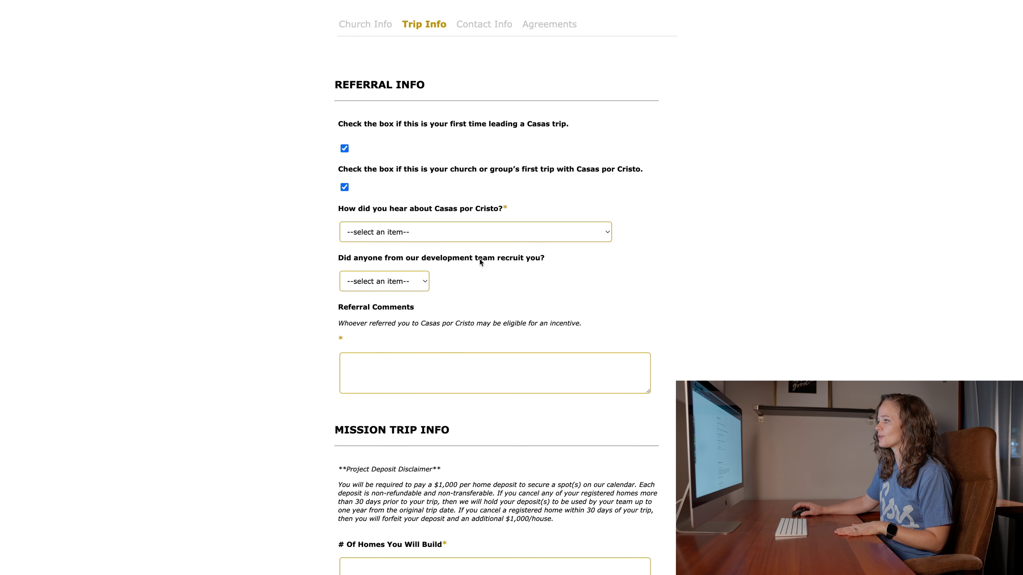
click(415, 231)
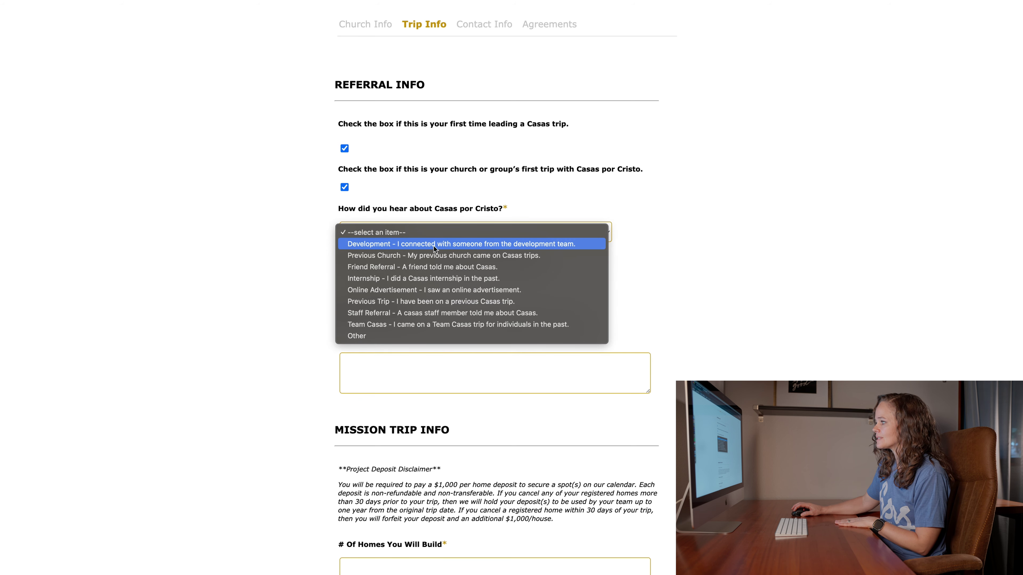
click(434, 246)
click(389, 282)
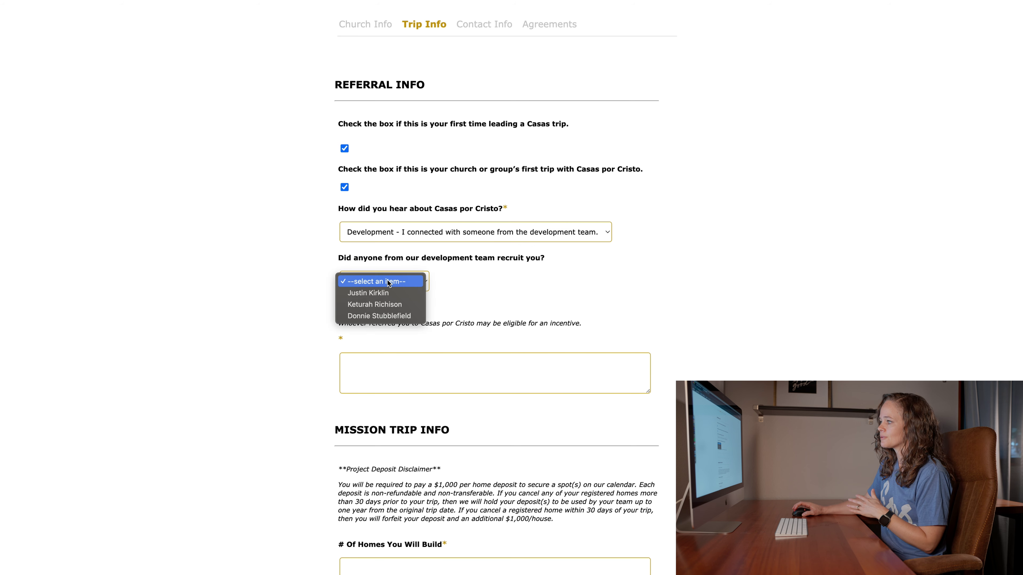
click(390, 294)
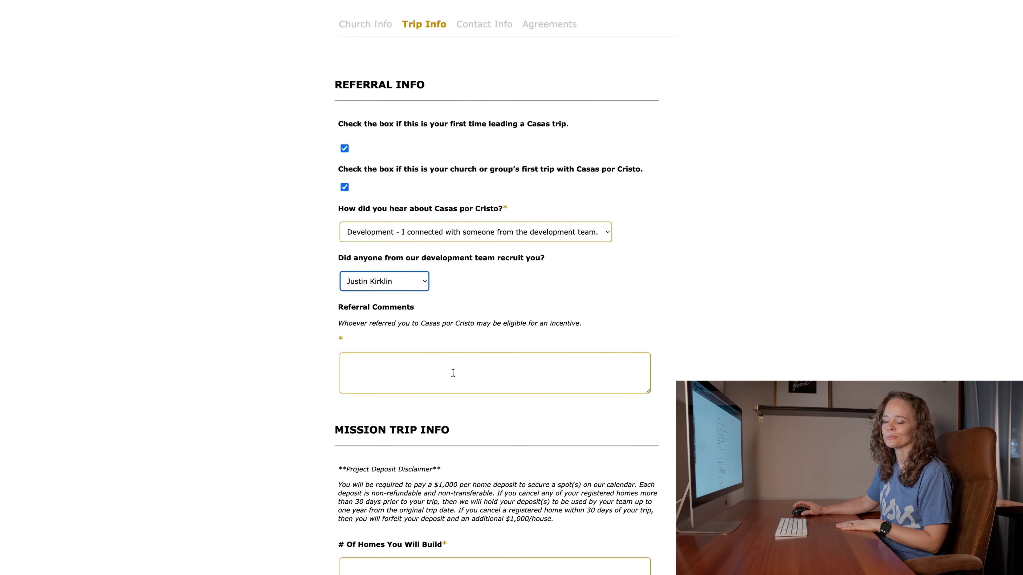
- Write a referral comment about meeting the recruiter at a conference and being talked into a Casas trip
click(455, 371)
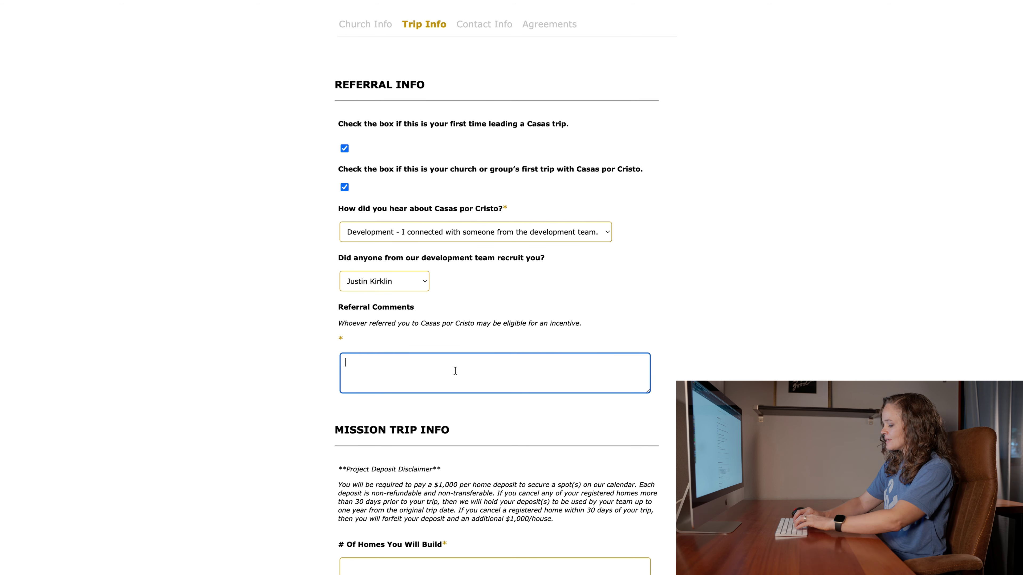
text(I me)
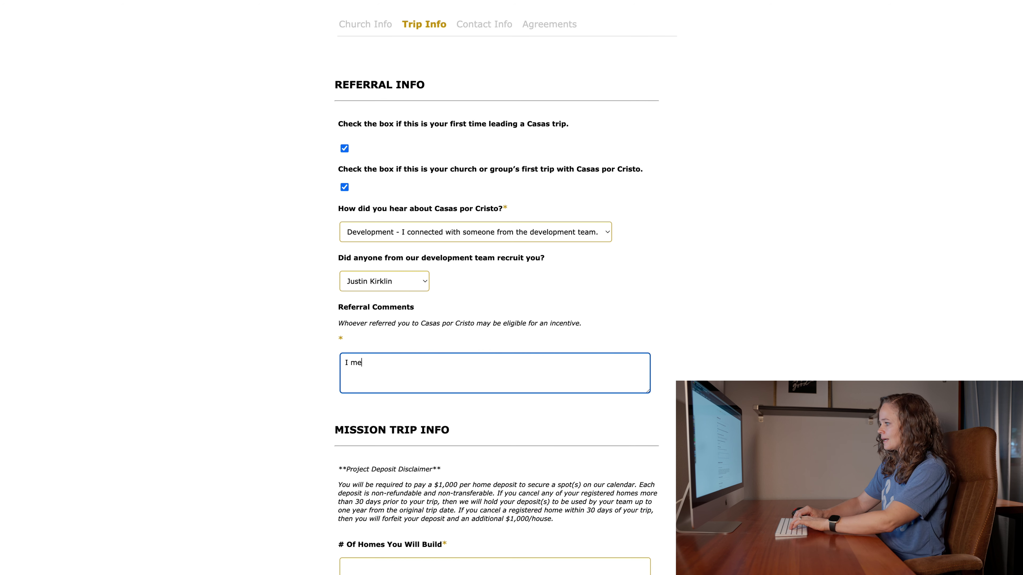
text(t Justin at a conference and he talke)
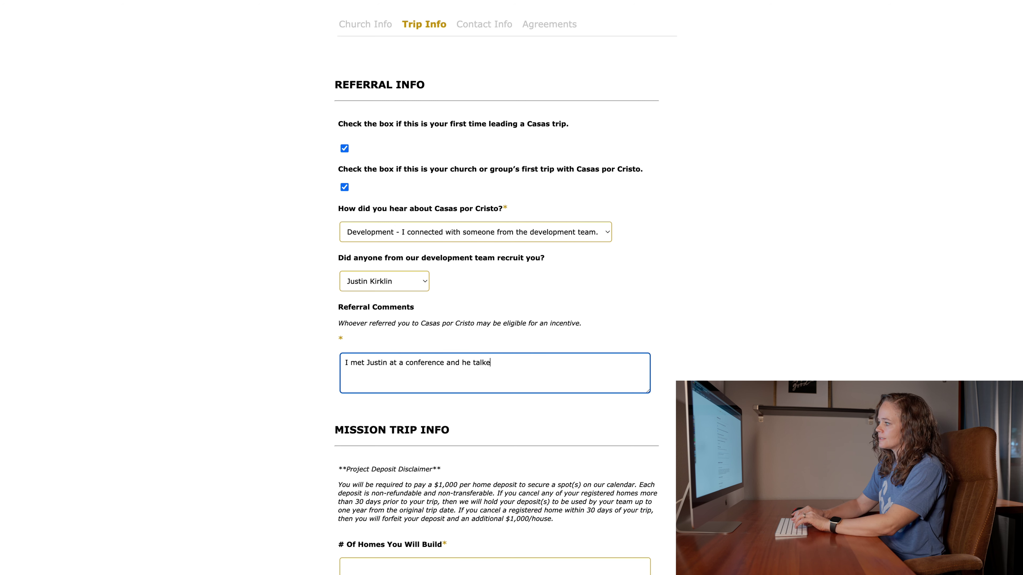
text(d me into )
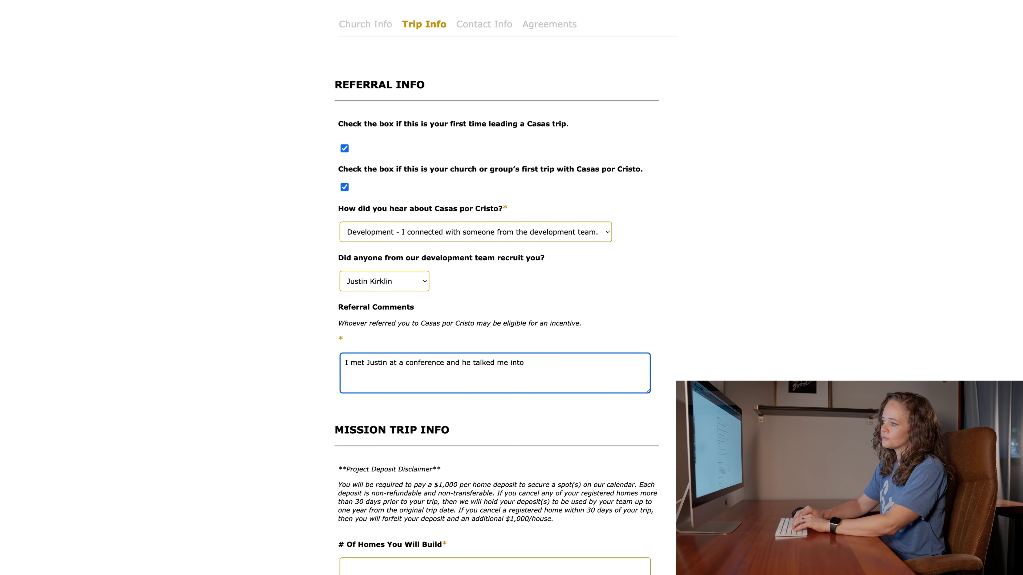
text(doing a Casas )
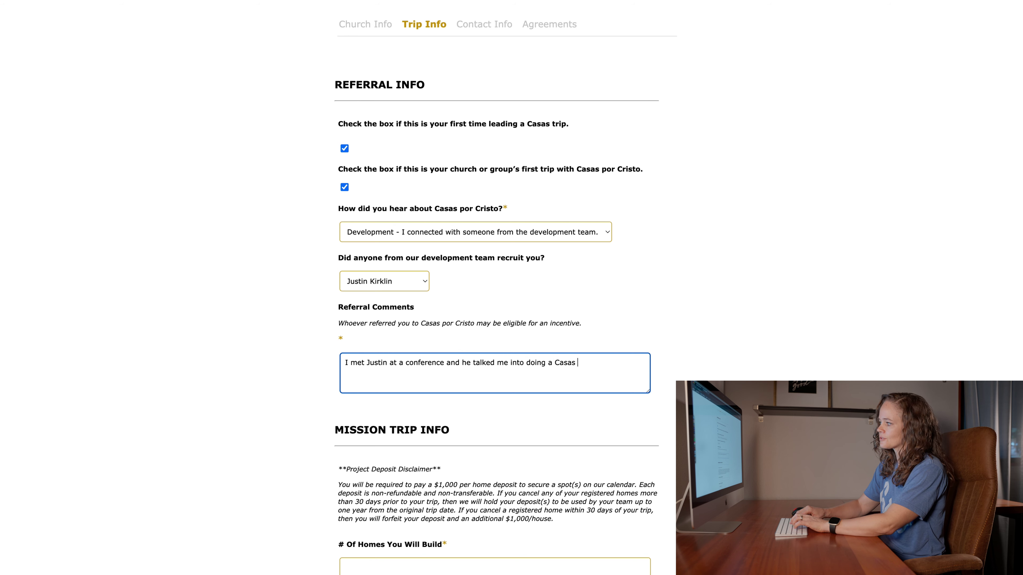
text(trip.)
scroll(439, 384, down, 5)
scroll(439, 384, down, 4)
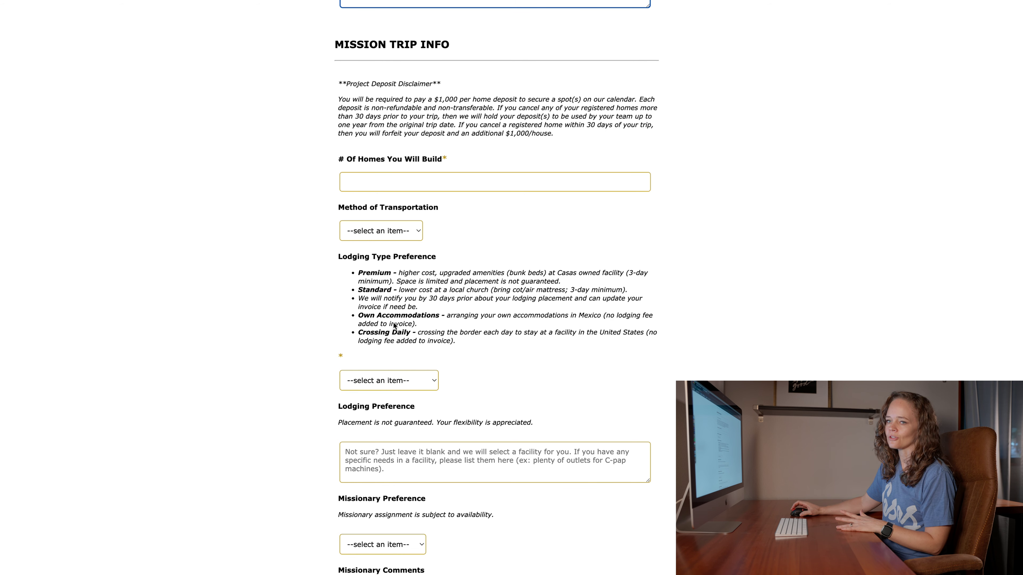
- Enter 1 as the number of homes and choose Flying as the transportation method
click(413, 185)
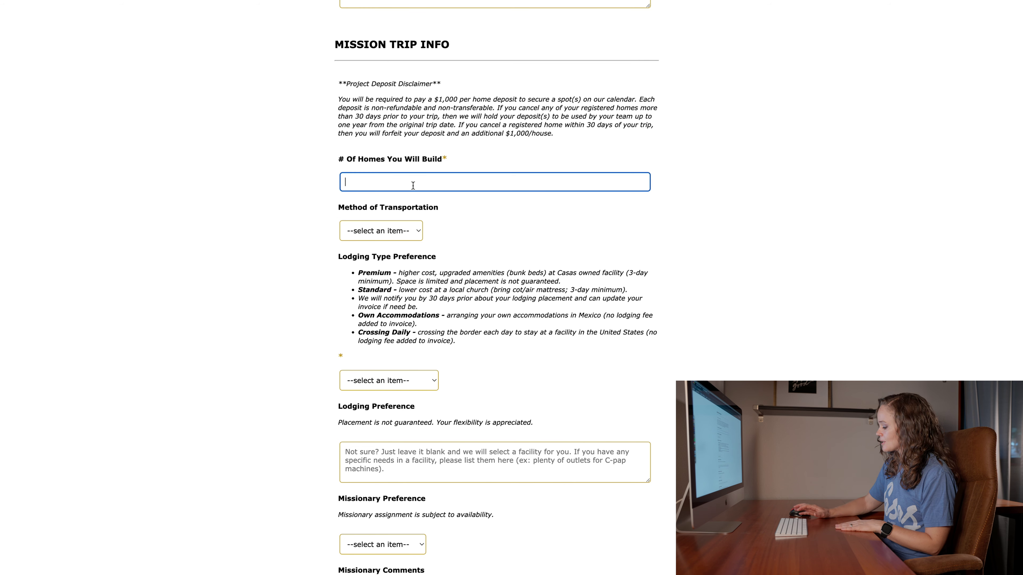
text(1)
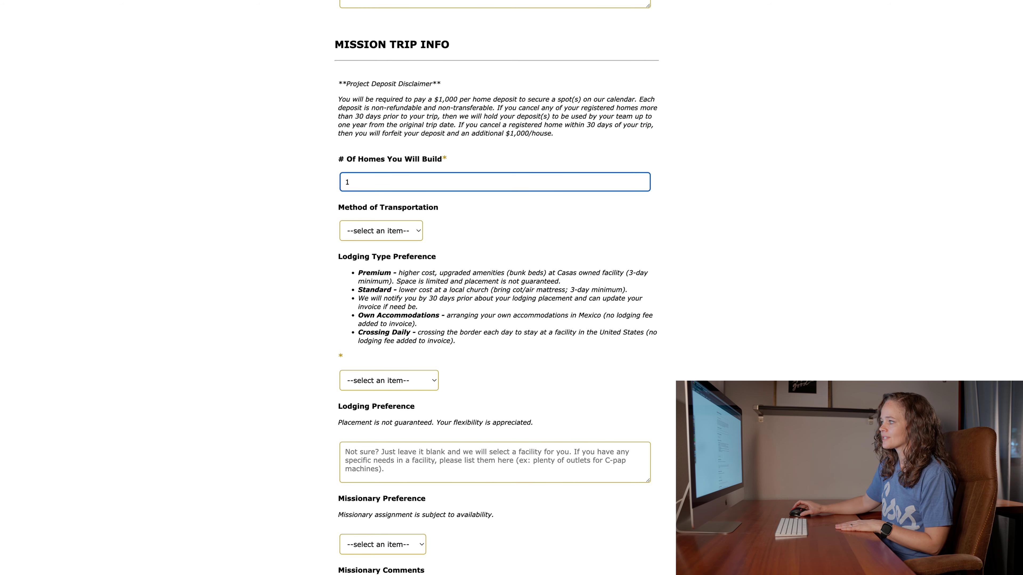
scroll(432, 199, down, 5)
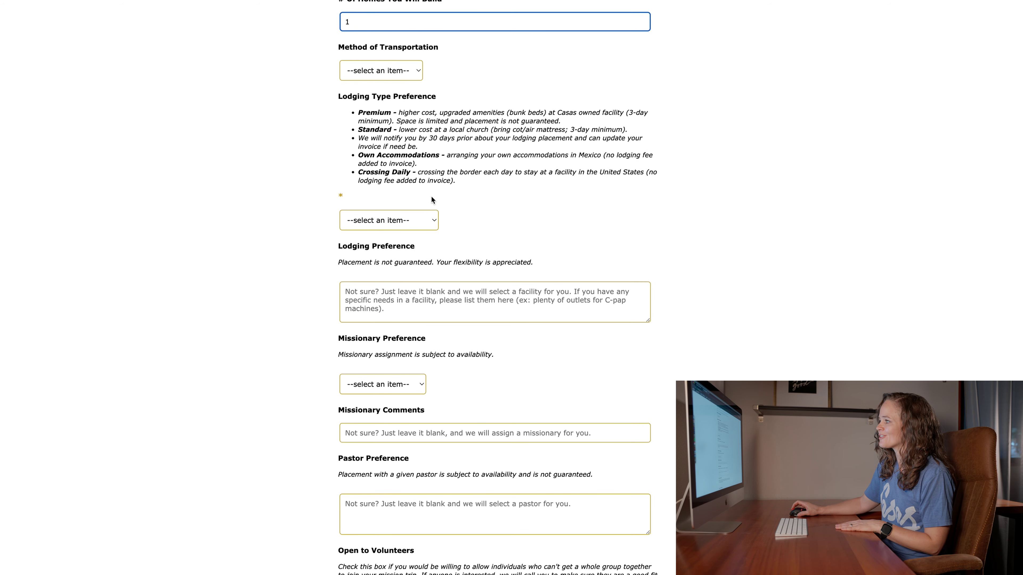
click(384, 71)
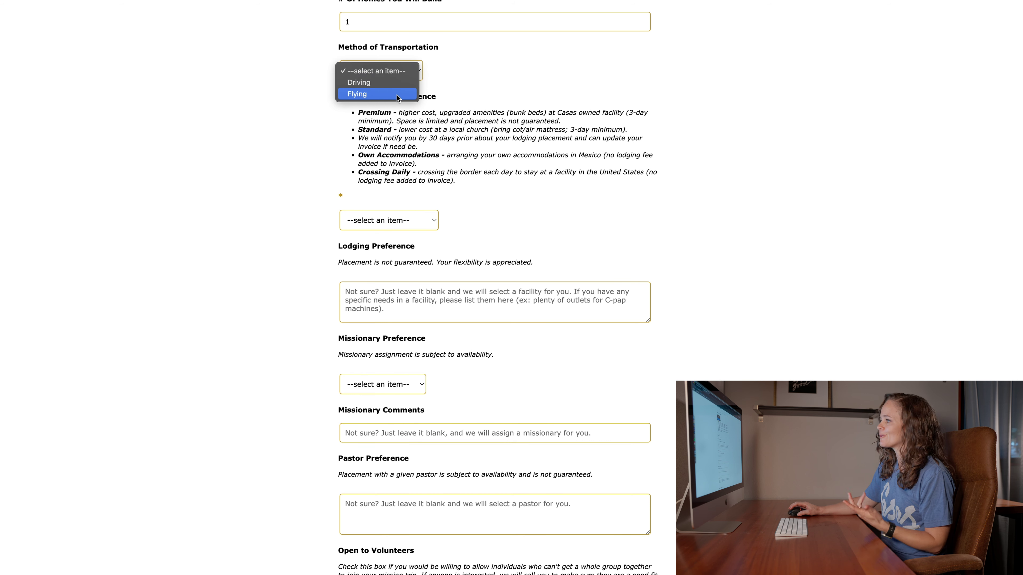
click(397, 94)
scroll(450, 152, up, 5)
scroll(479, 268, down, 4)
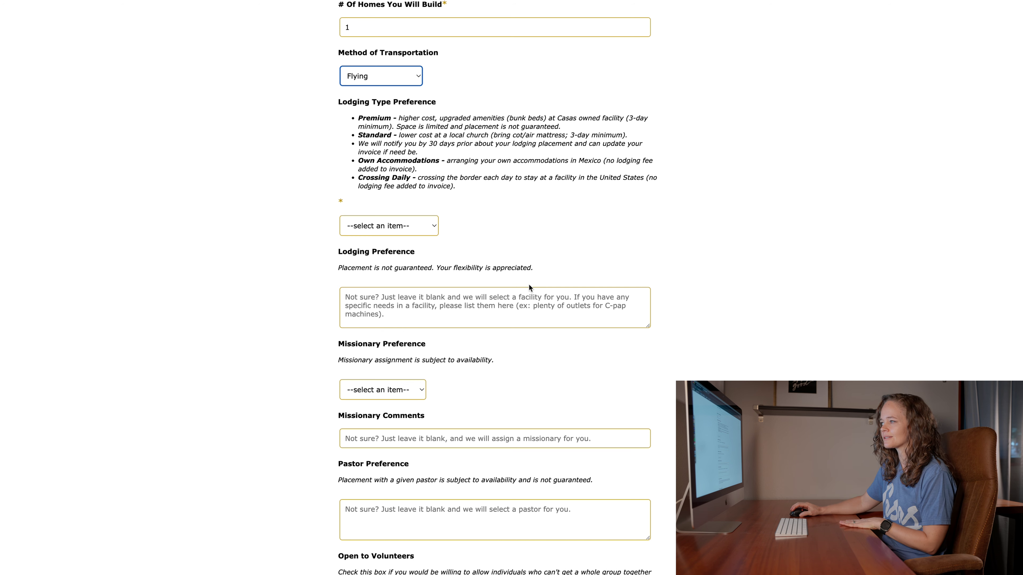
- Choose Premium lodging and add the lodging preference note 'Bunk beds please!'
click(370, 229)
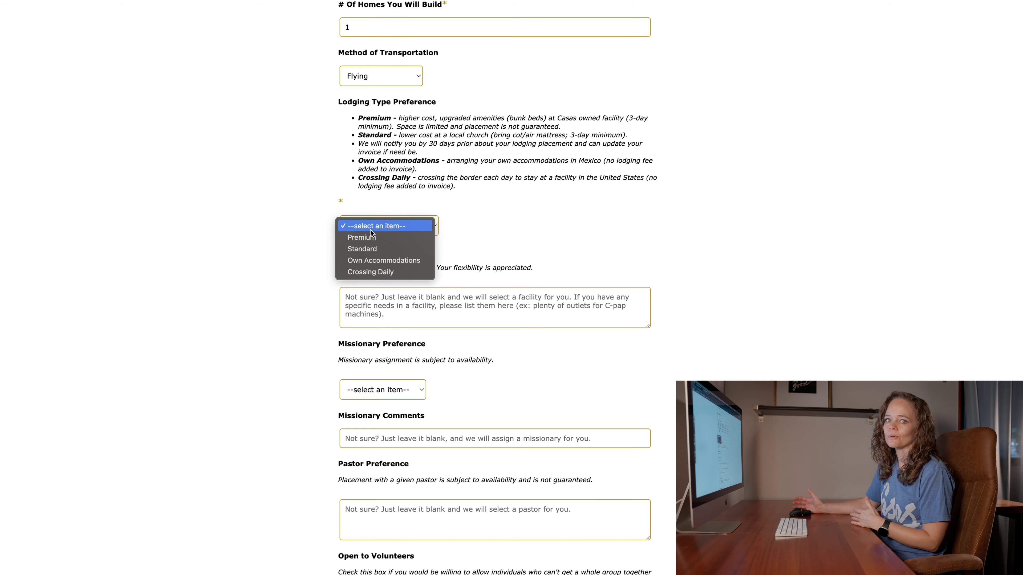
click(403, 237)
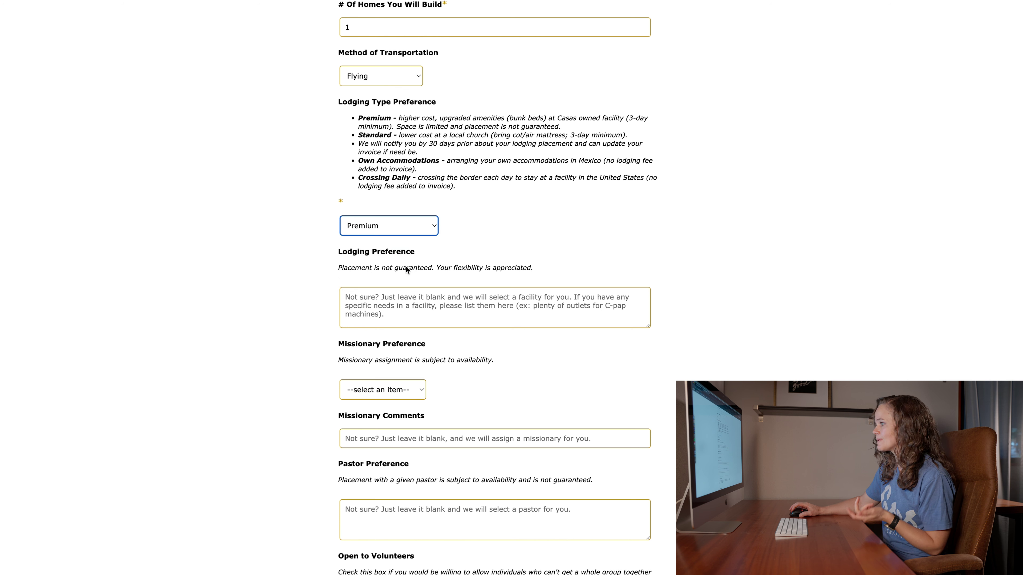
click(417, 310)
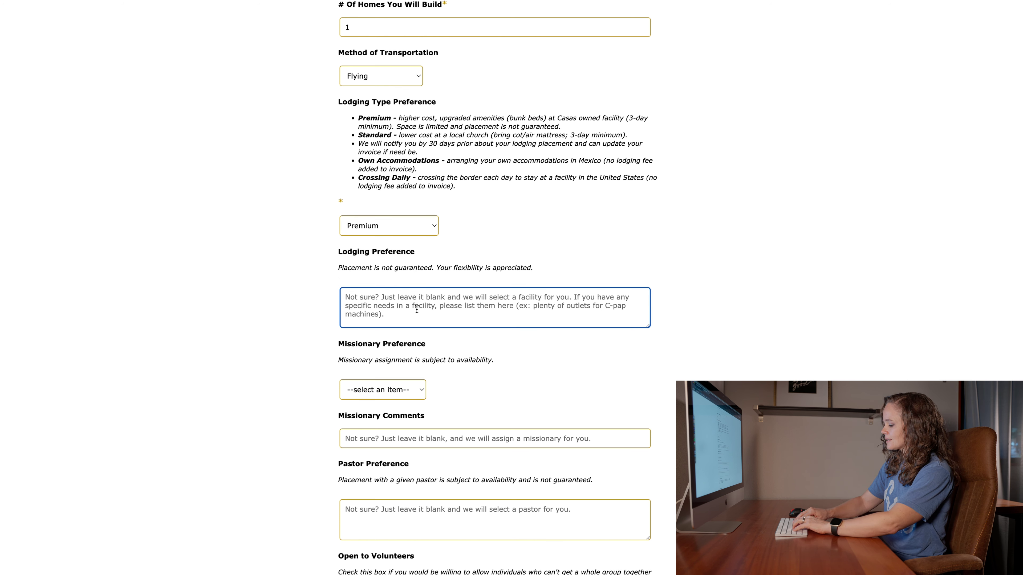
text(Bunk beds pleas)
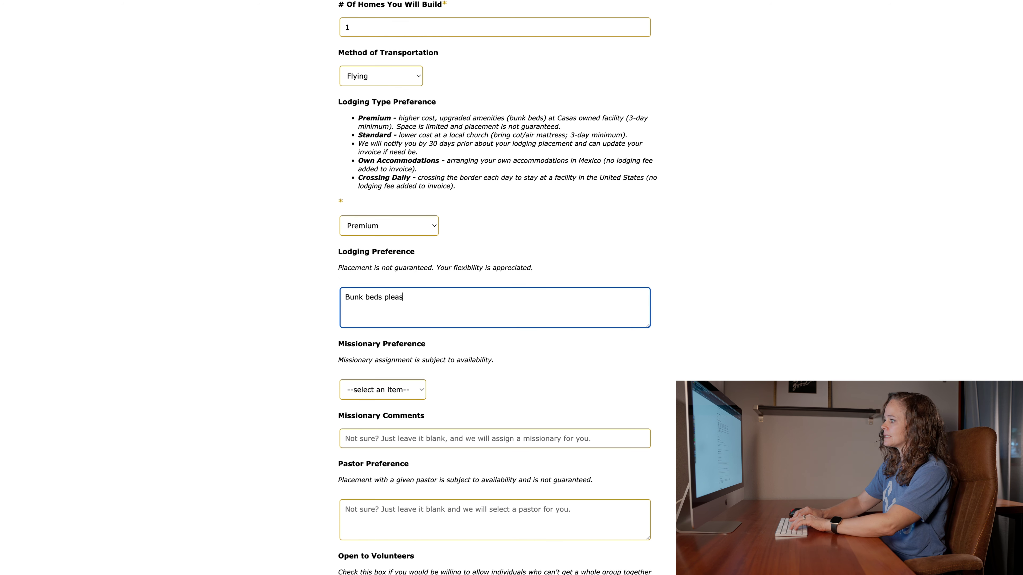
text(e!)
- Look through the missionary preference list and close it without choosing anyone
scroll(509, 374, down, 3)
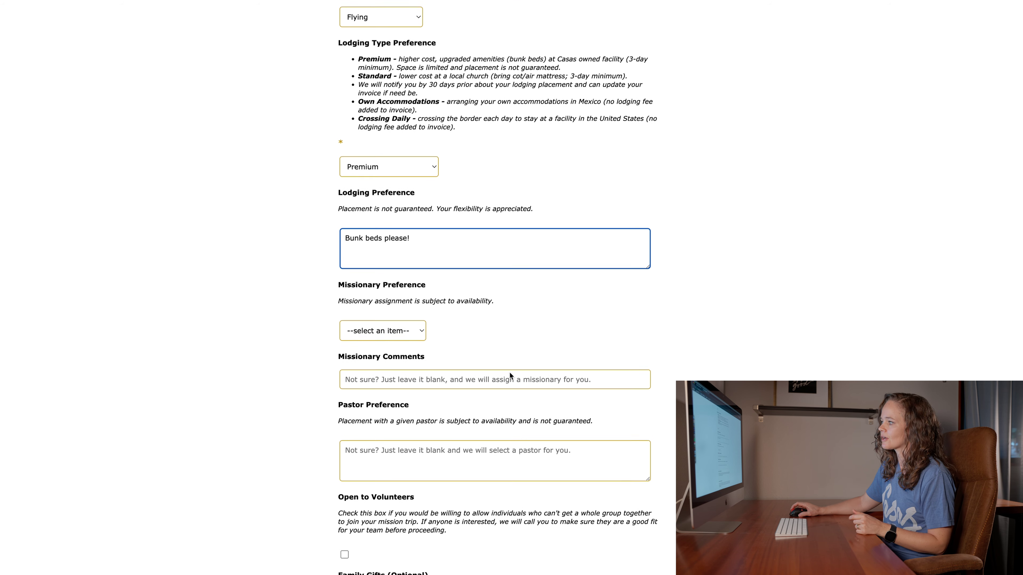
click(373, 314)
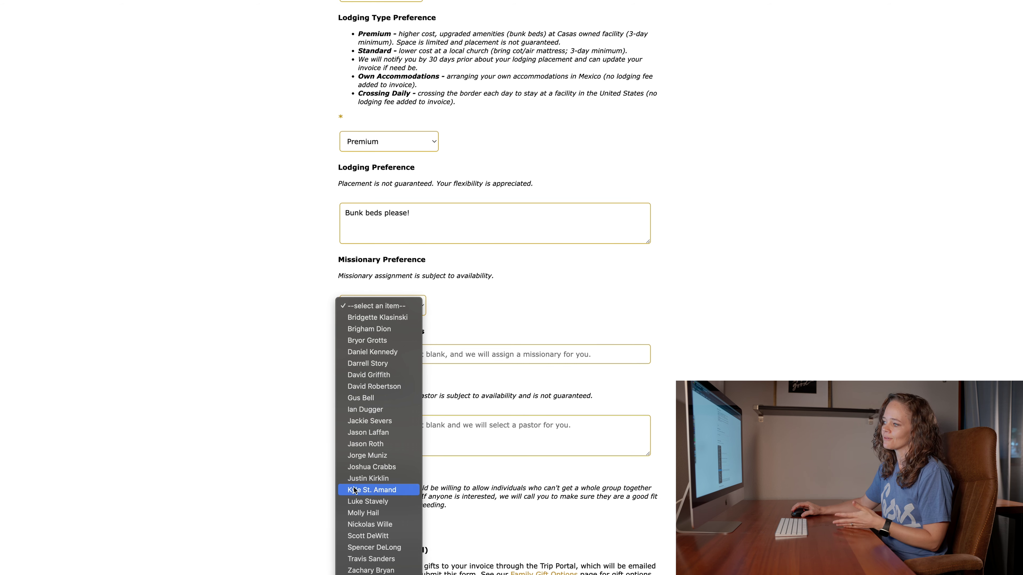
click(605, 346)
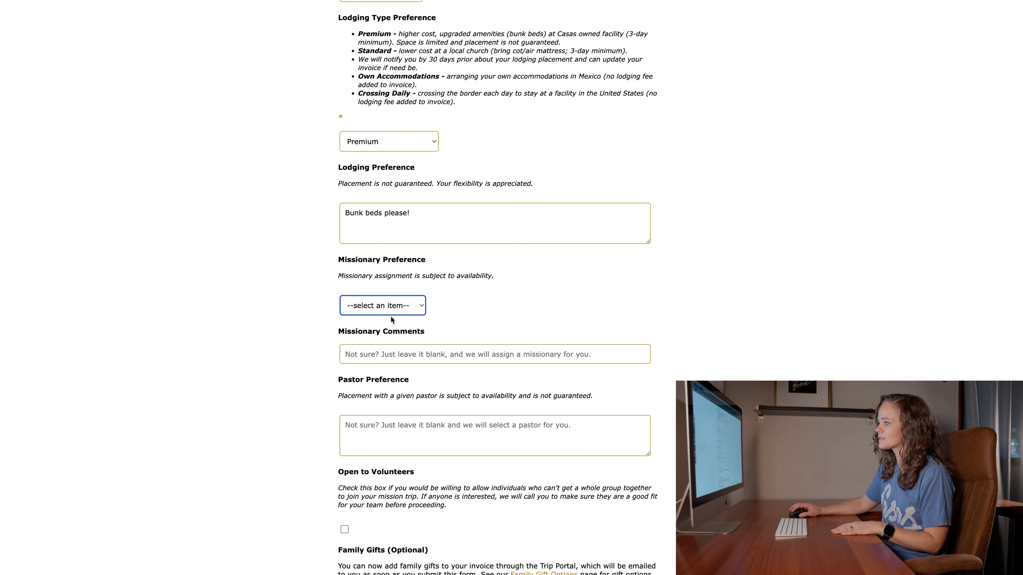
- Fill the Missionary Comments field with a 'No preference' answer
click(378, 356)
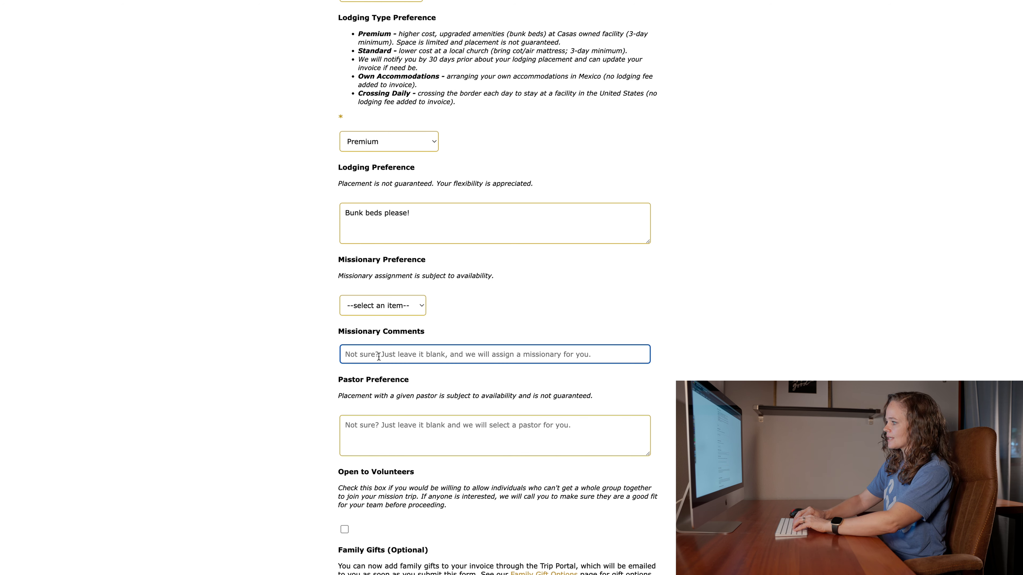
text(Not sure)
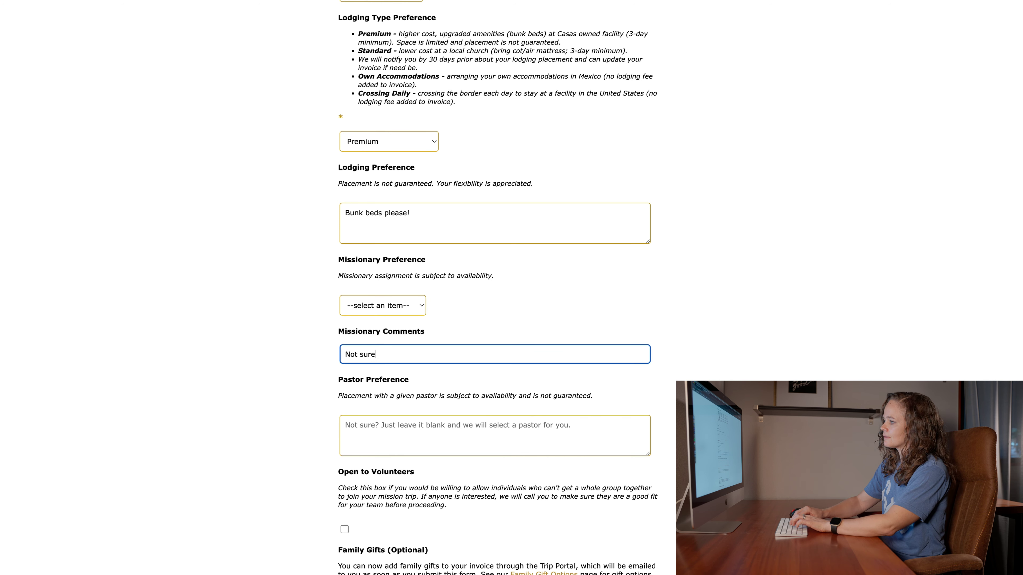
key(BackSpace)
key(BackSpace)
key(BackSpace)
key(BackSpace)
key(BackSpace)
key(BackSpace)
text(No prefern)
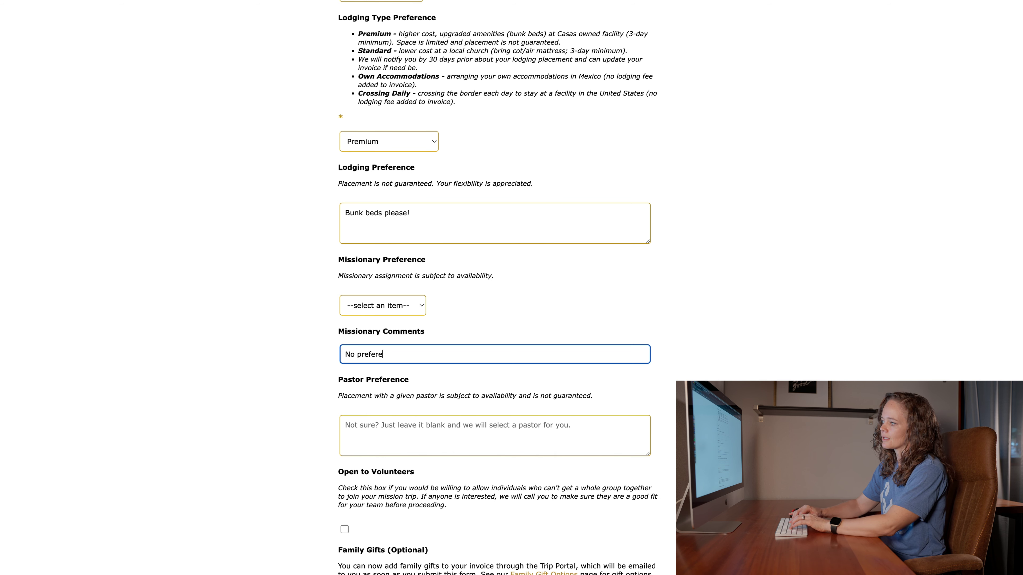
text(nce.)
scroll(540, 477, down, 3)
- Enter 'No preference.' as the pastor preference and scroll further down the form
click(424, 369)
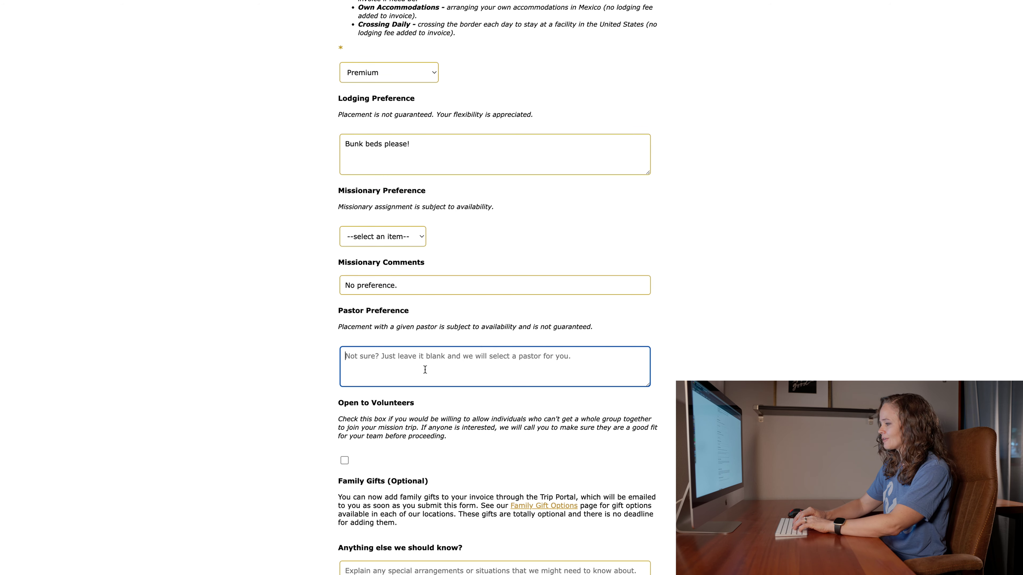
text(No preference.)
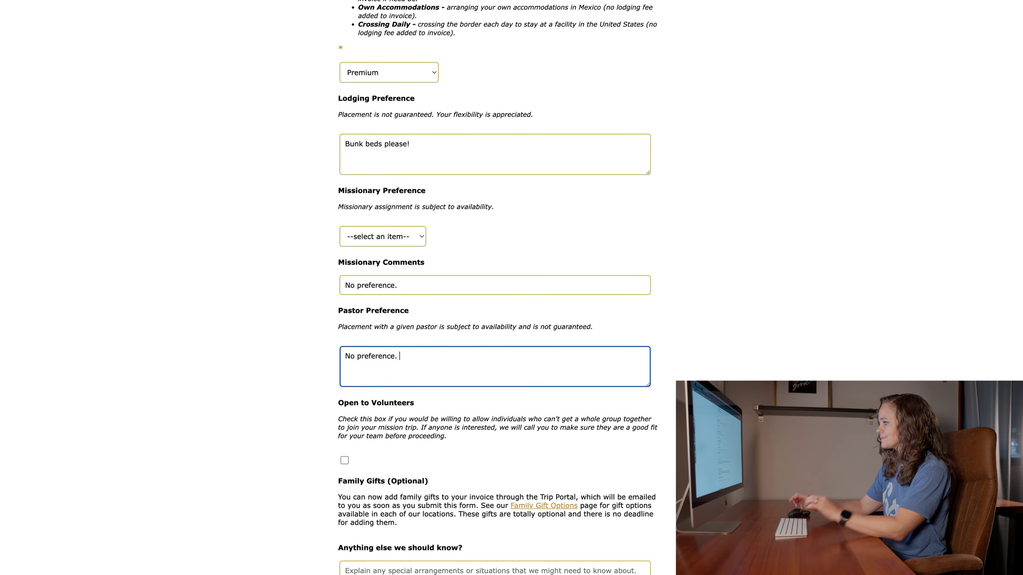
scroll(431, 382, down, 4)
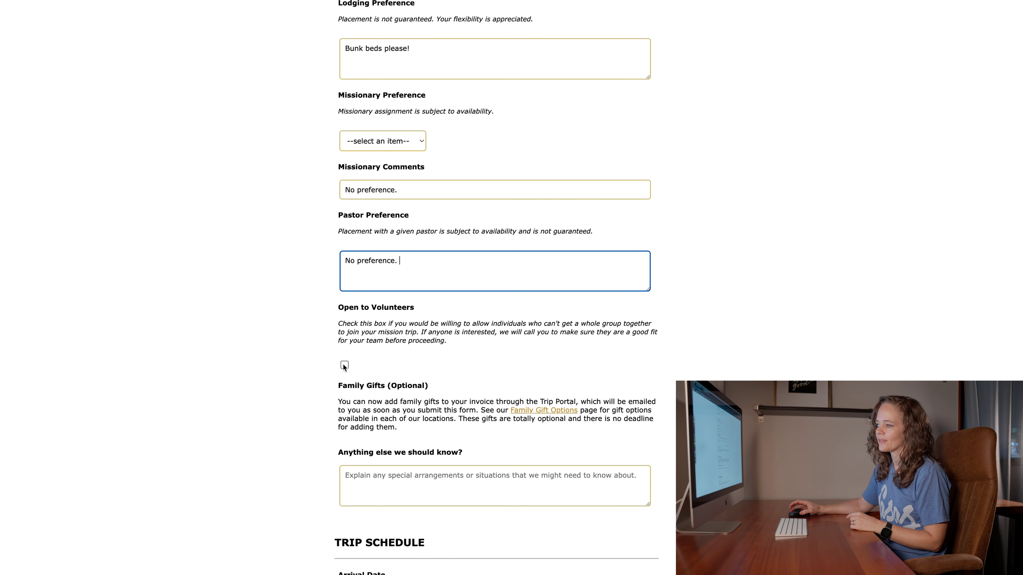
scroll(387, 382, down, 1)
scroll(387, 381, down, 3)
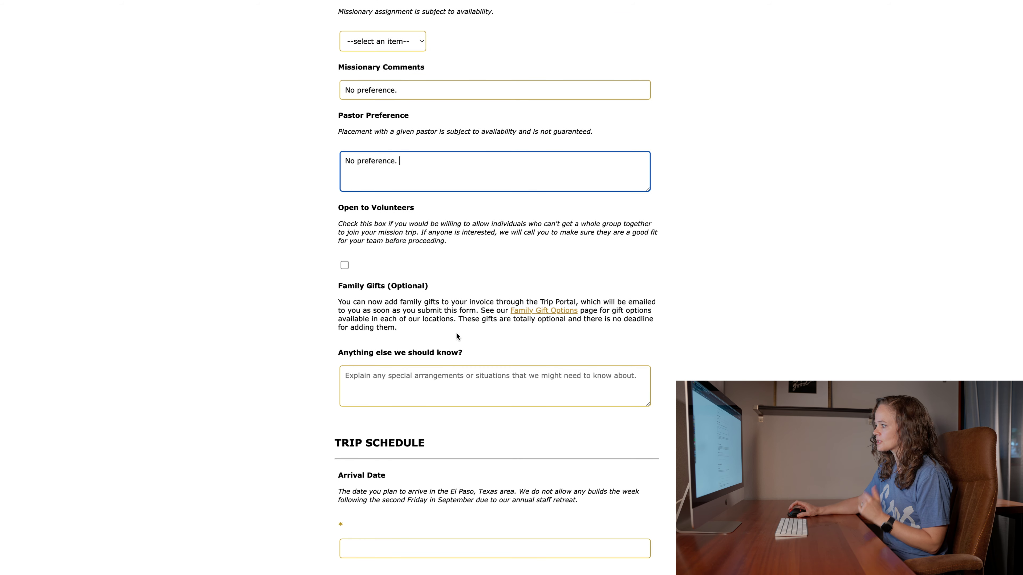
scroll(468, 361, down, 4)
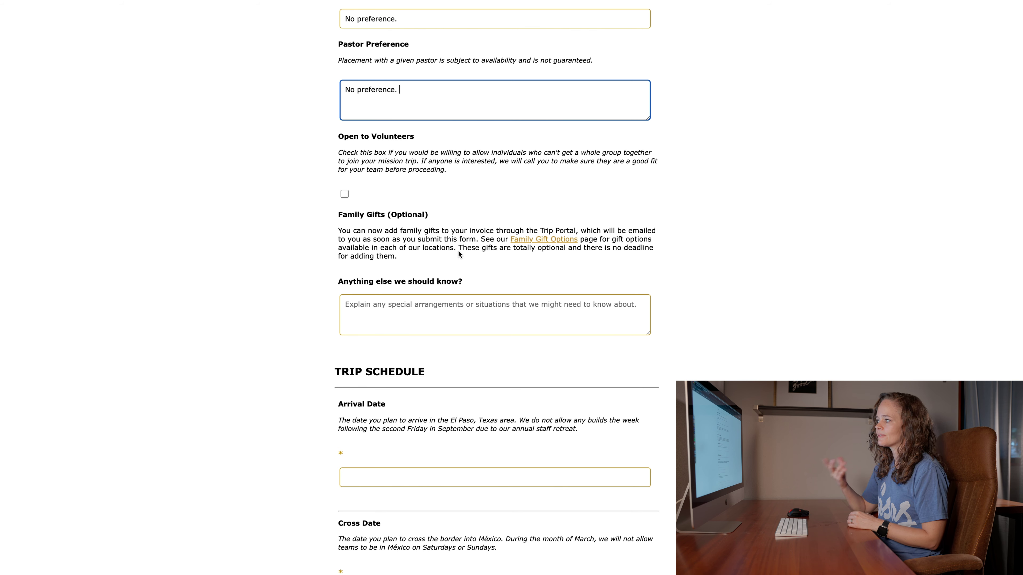
scroll(453, 254, down, 2)
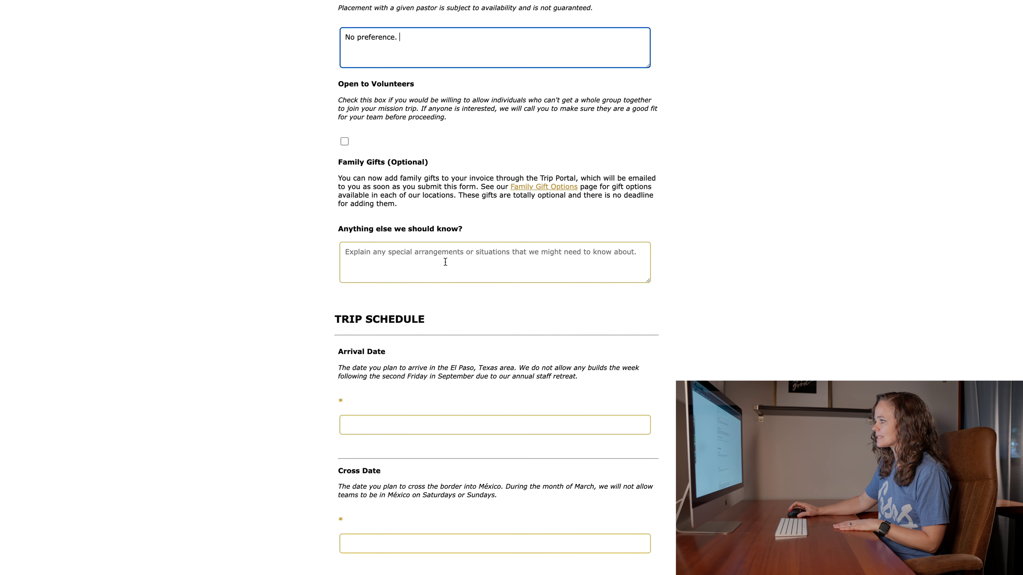
- Add the note 'I am interested in doing a VBS one evening. Can you give me more info on that?'
scroll(445, 261, down, 1)
click(401, 251)
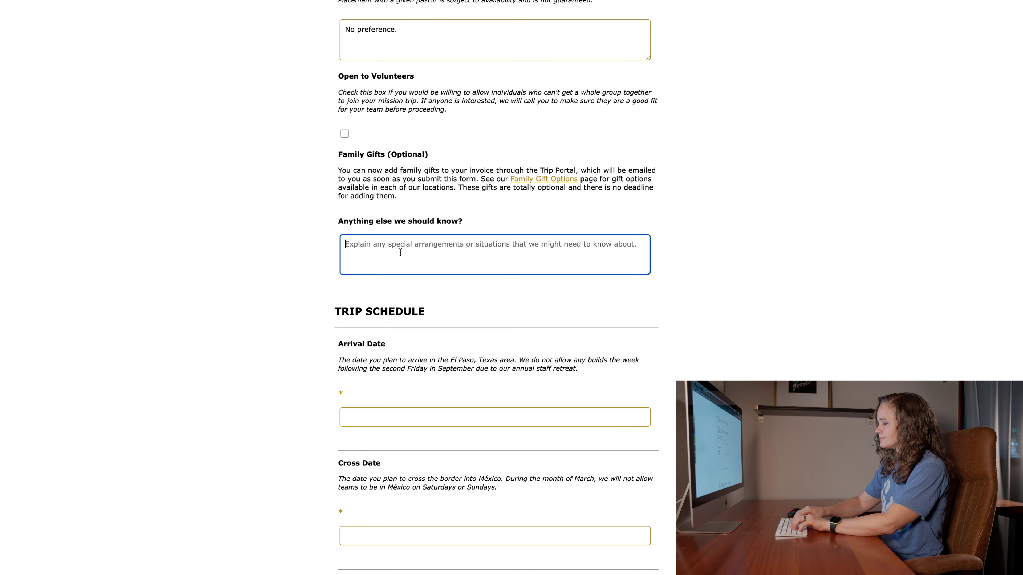
text(I am interested )
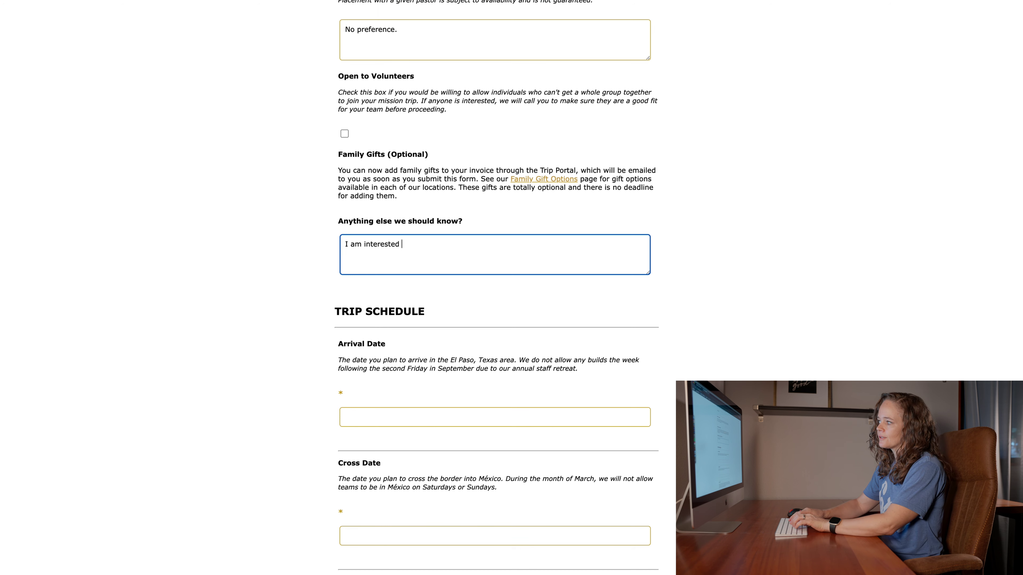
text(in doing a)
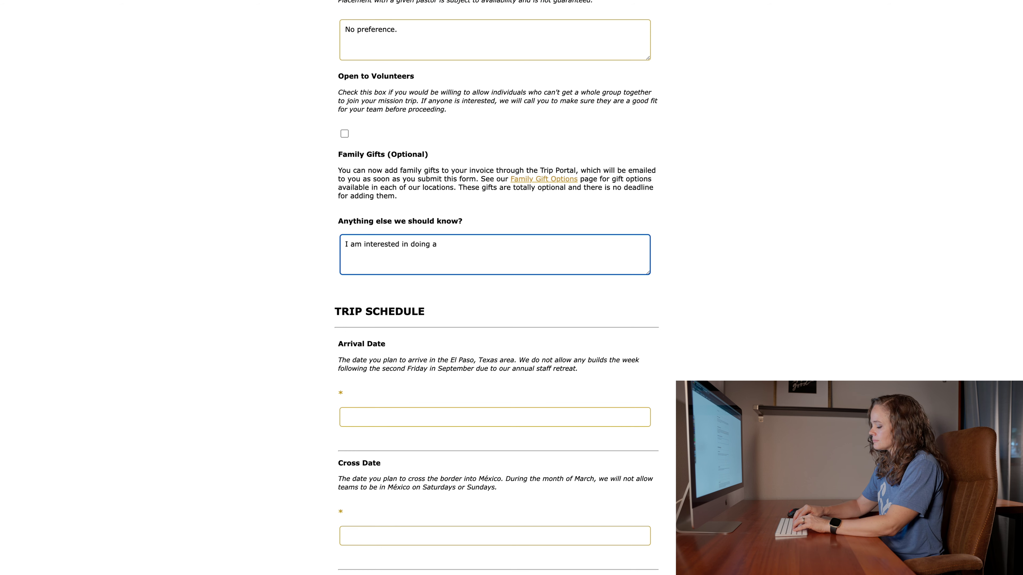
text(V)
key(BackSpace)
text(VBS one evening)
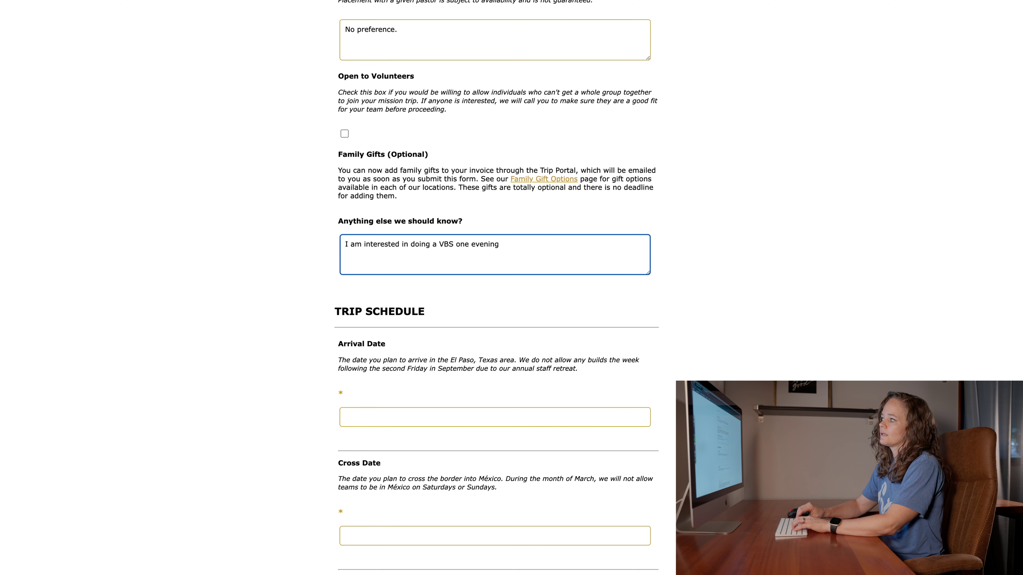
text(. Can you give me )
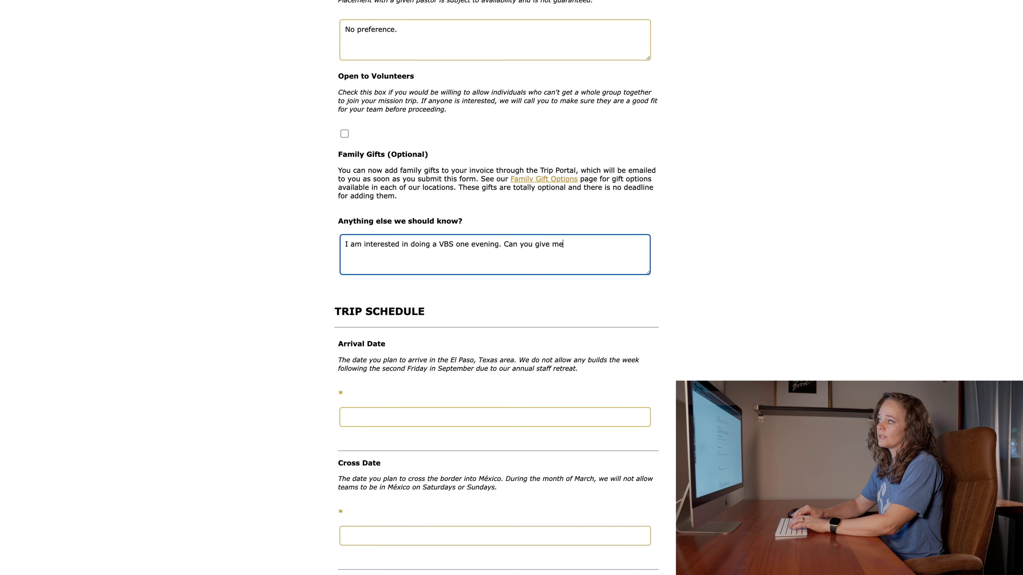
text(more info on that?)
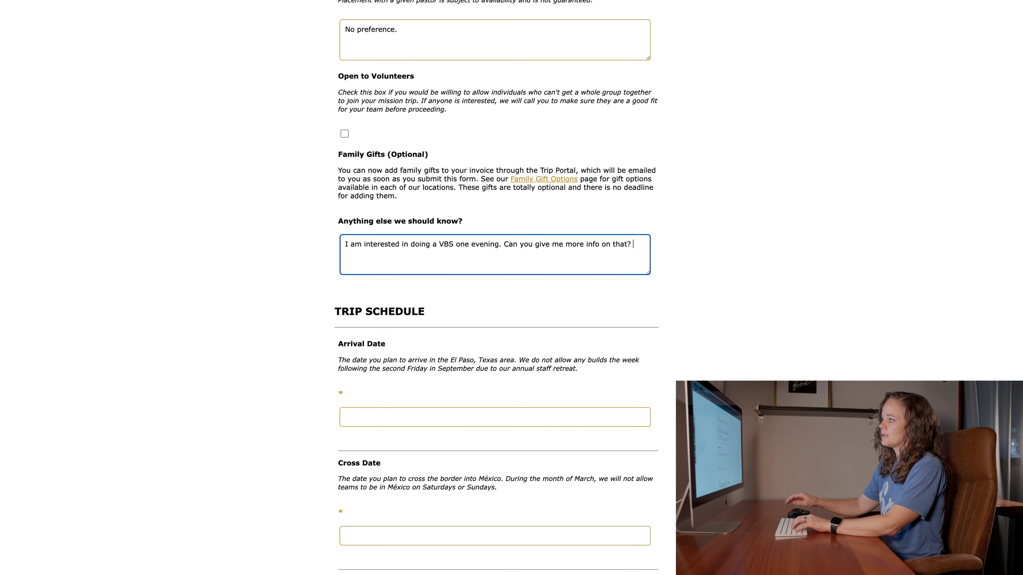
scroll(522, 294, down, 5)
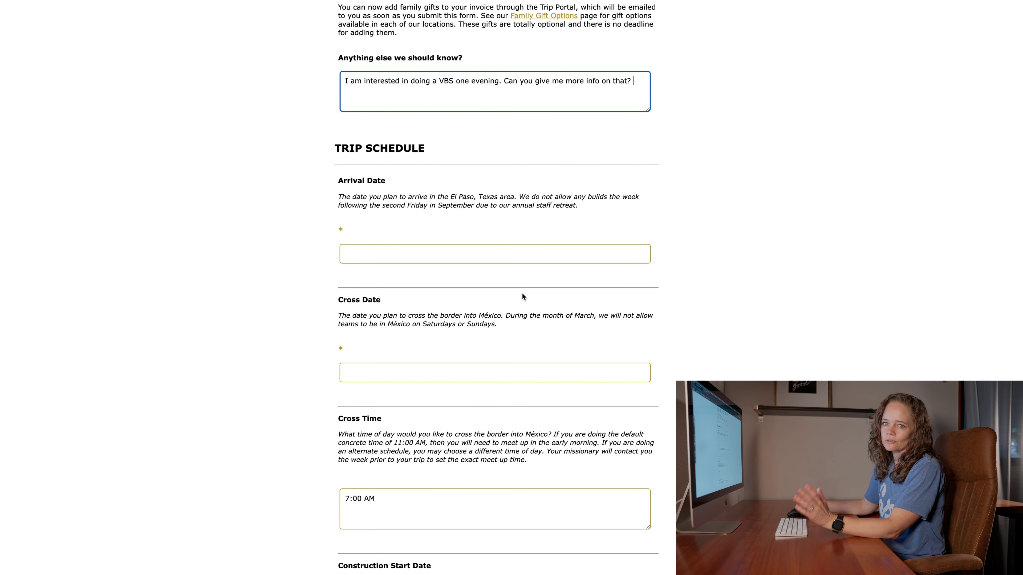
scroll(522, 293, down, 1)
scroll(504, 262, down, 3)
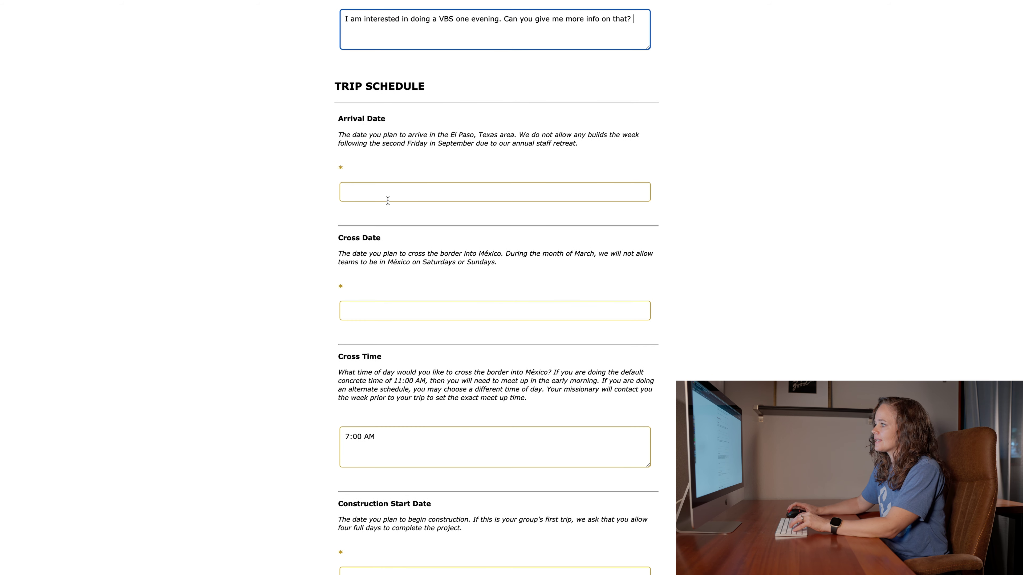
- Pick March 10 from the calendar as the Arrival Date
click(384, 189)
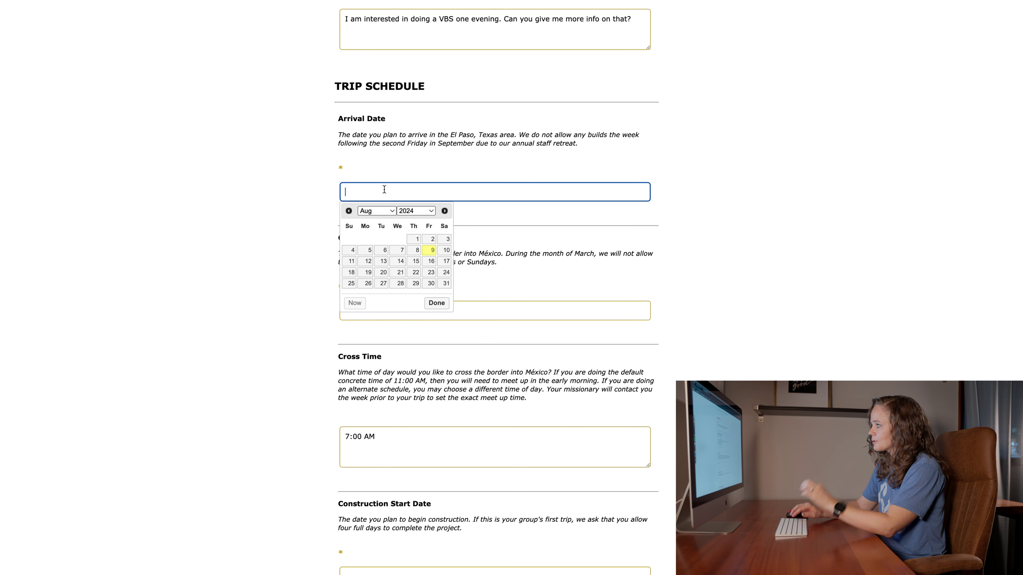
click(390, 212)
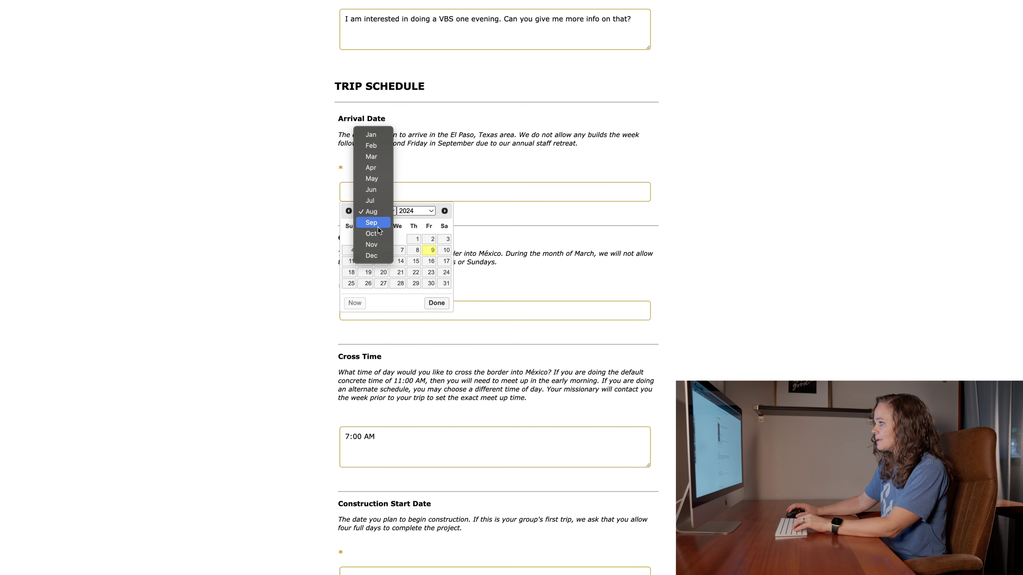
click(380, 159)
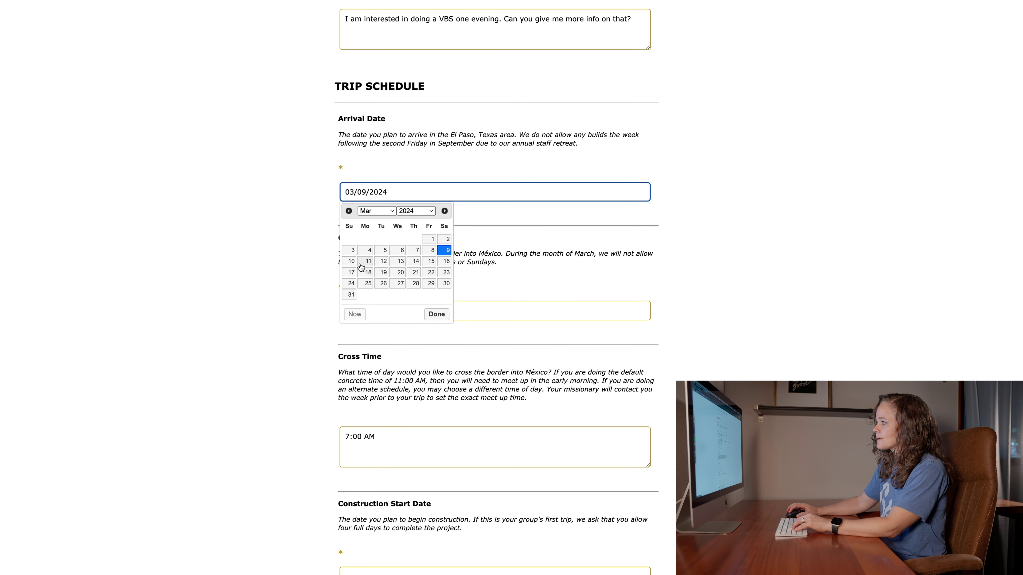
click(351, 262)
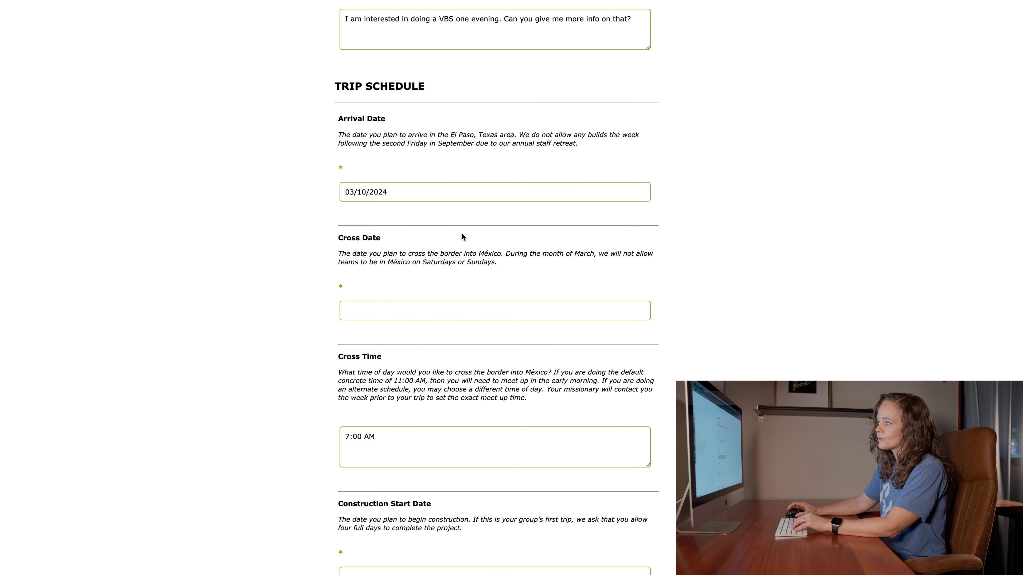
- Enter 3/11/2024 as the Cross Date
click(378, 306)
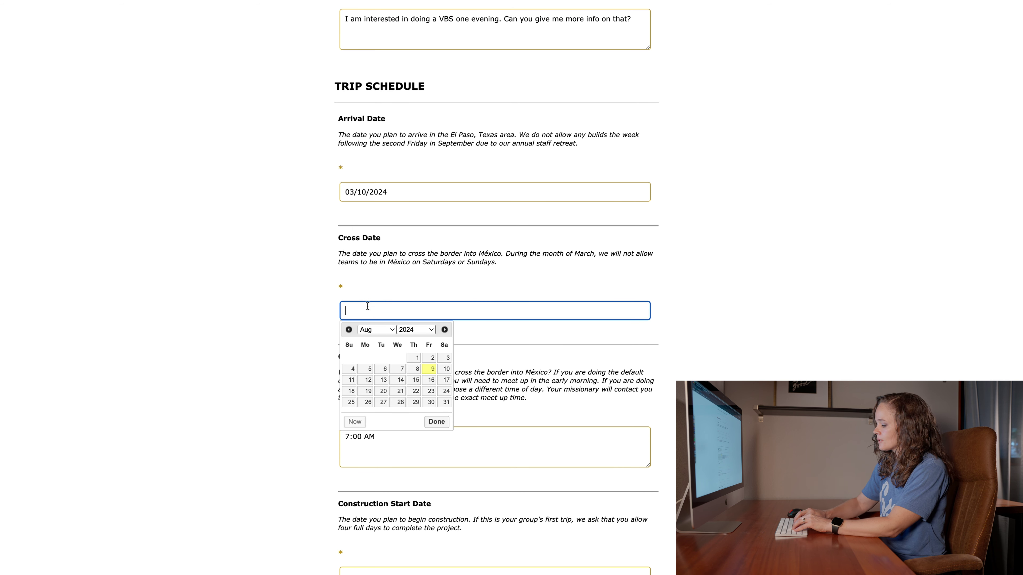
text(3/)
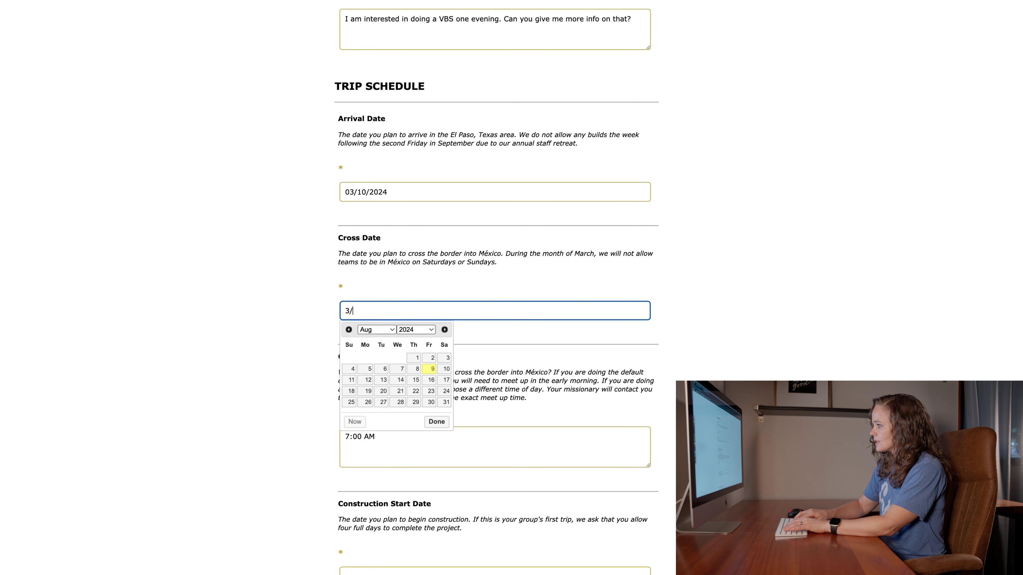
text(11/2024)
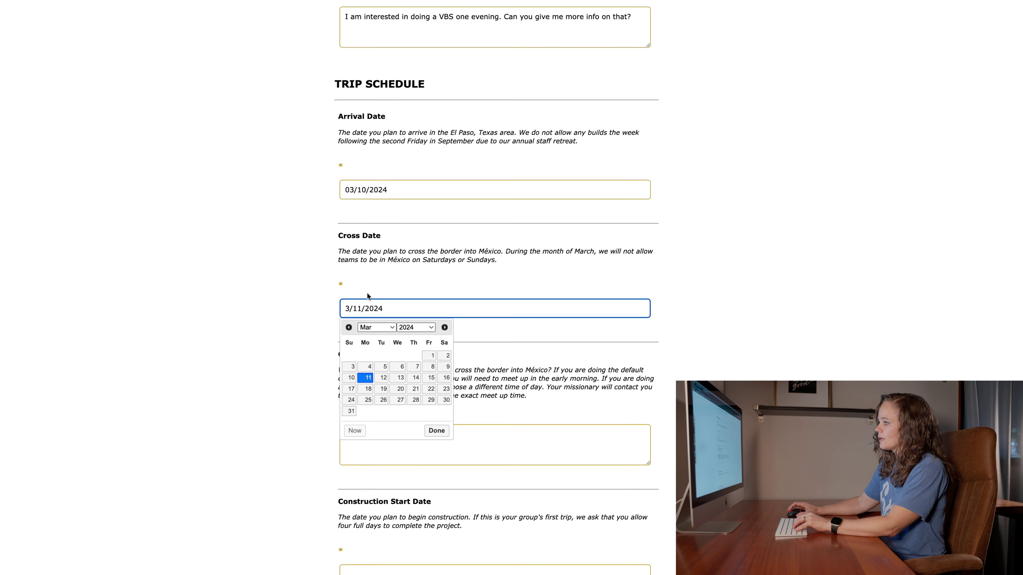
scroll(368, 296, down, 1)
- Enter 3/11/2024 as the Construction Start Date, then select the Dedication Date & Time field
click(512, 425)
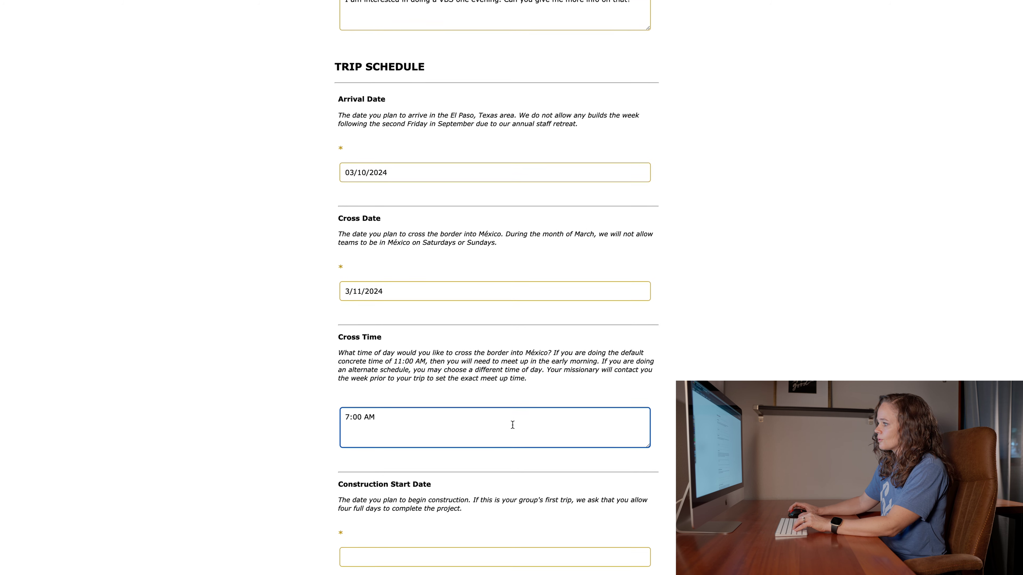
scroll(455, 419, down, 5)
click(393, 443)
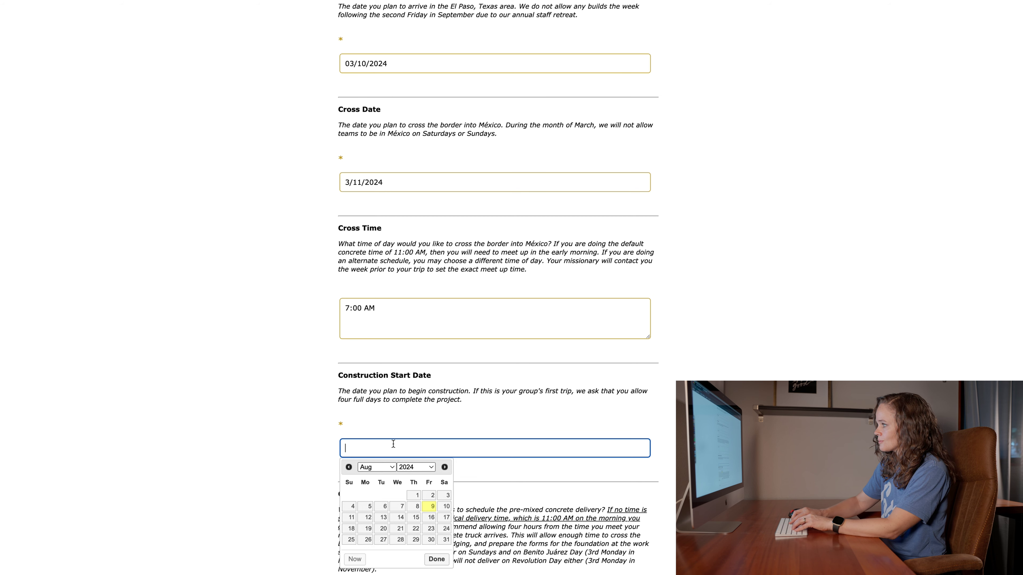
text(3/11/2024)
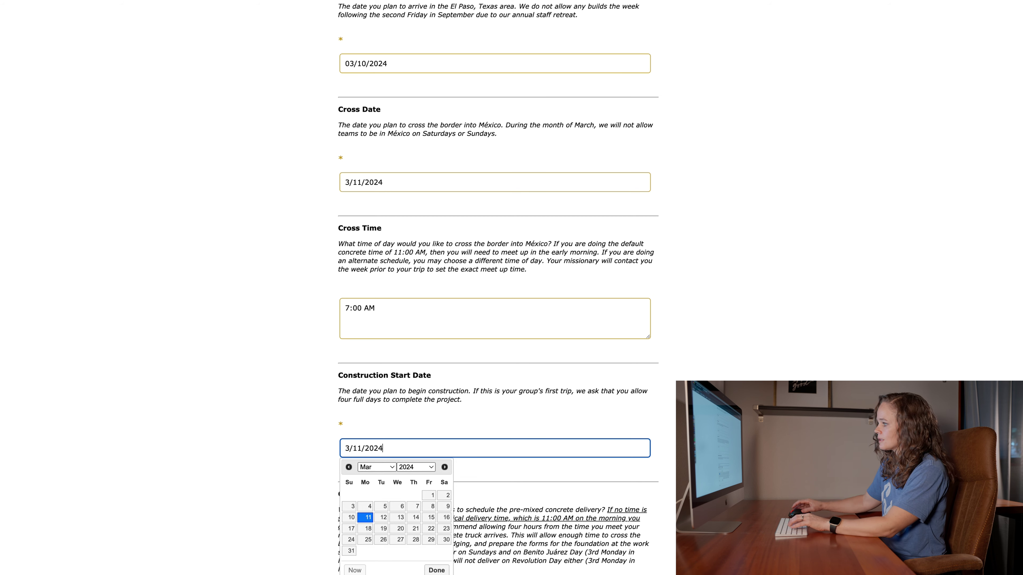
click(570, 480)
scroll(570, 480, down, 6)
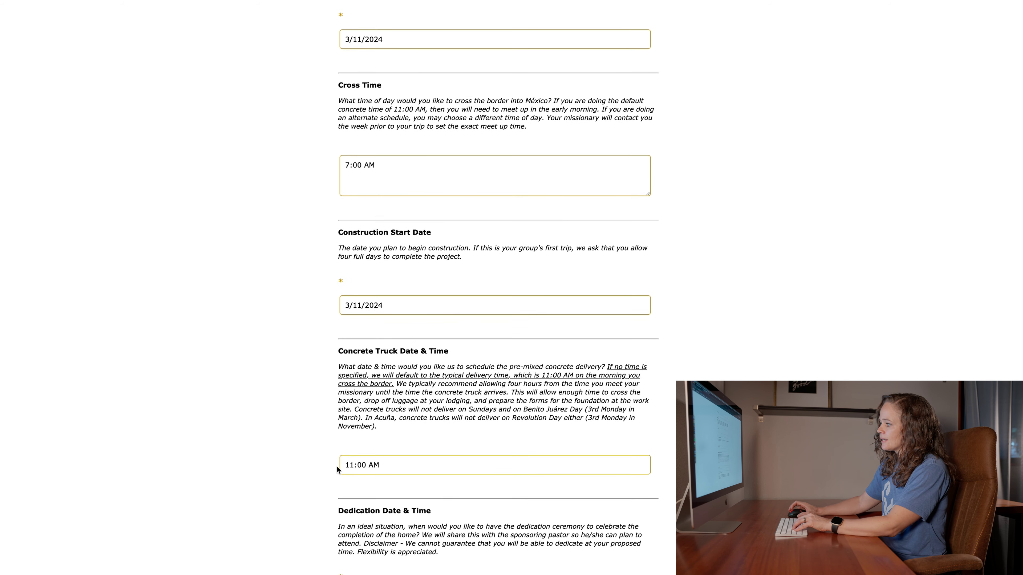
scroll(486, 501, down, 3)
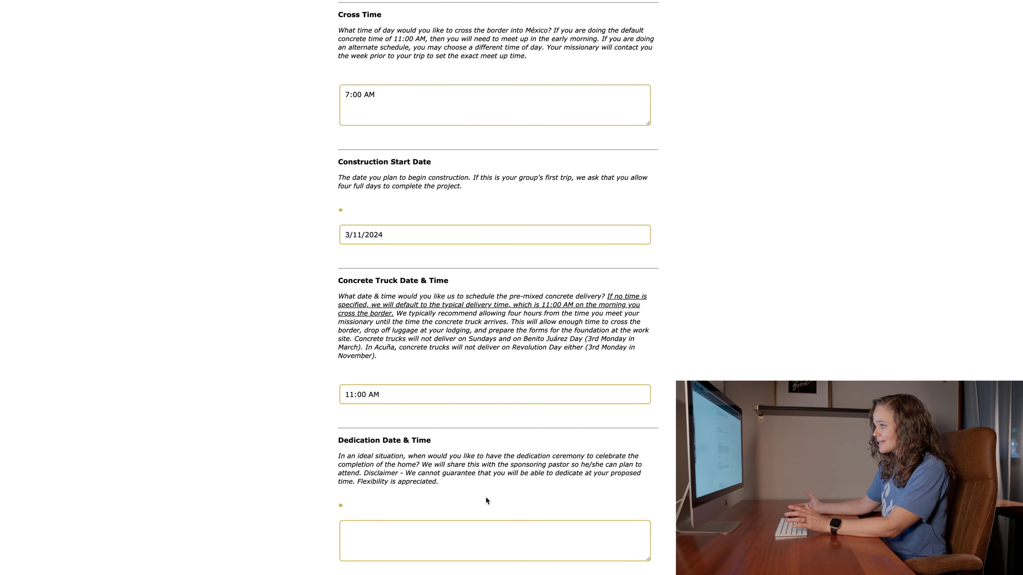
scroll(477, 495, down, 2)
click(417, 494)
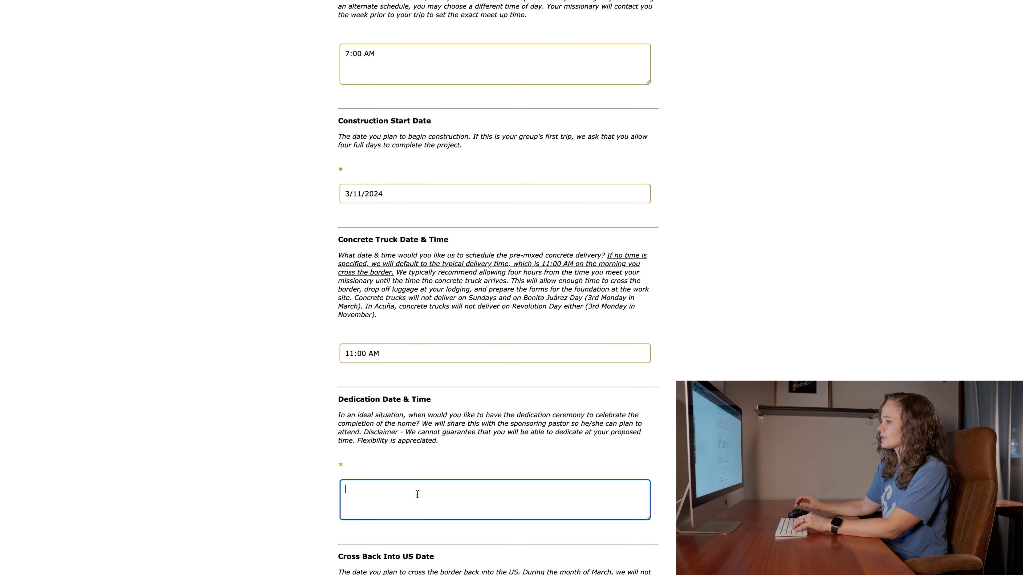
scroll(418, 492, down, 2)
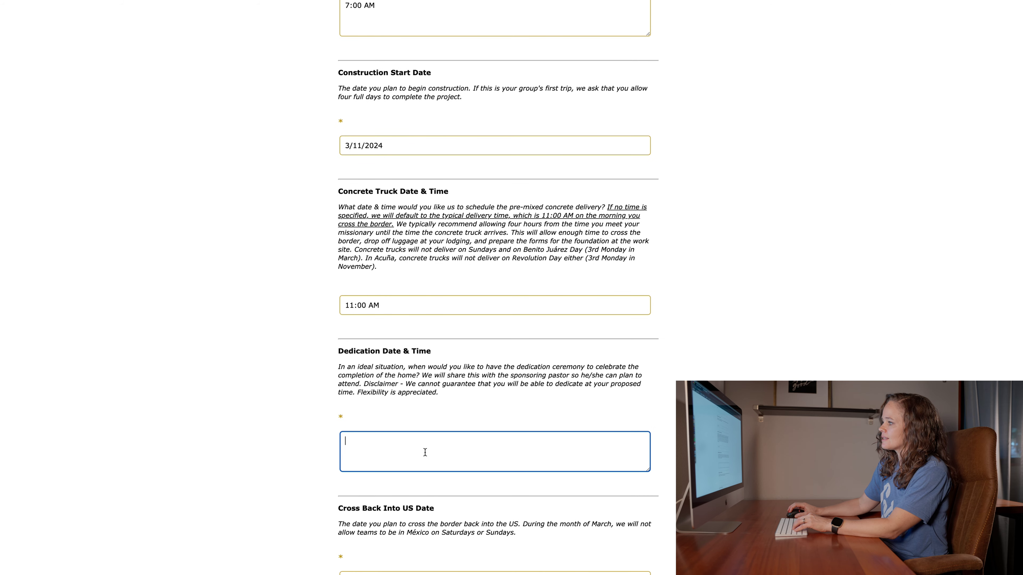
scroll(425, 452, down, 1)
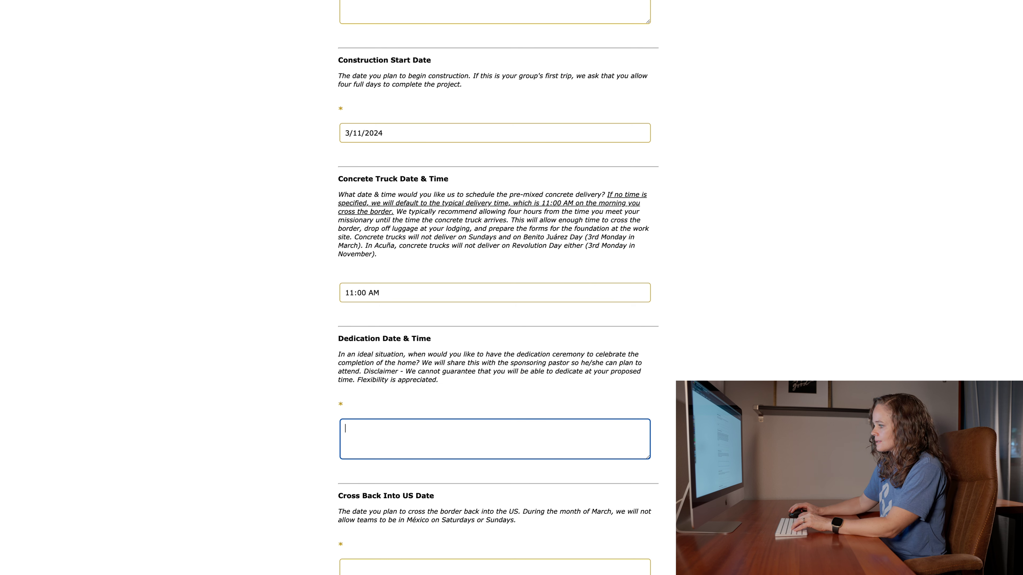
- Dismiss the maximum-days-in-Mexico warning caused by a mistyped return date
click(413, 568)
text(315/20214)
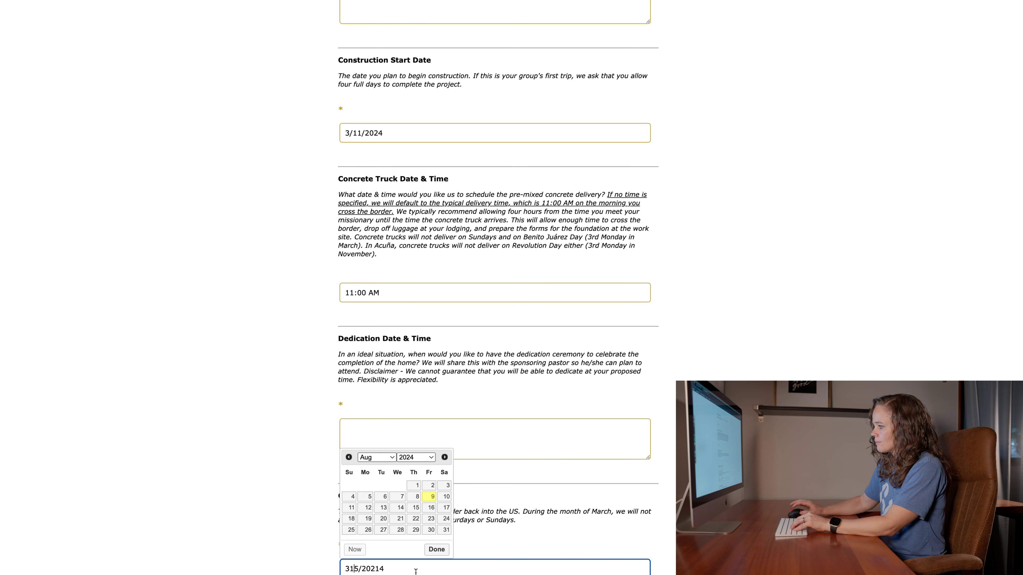
key(BackSpace)
key(BackSpace)
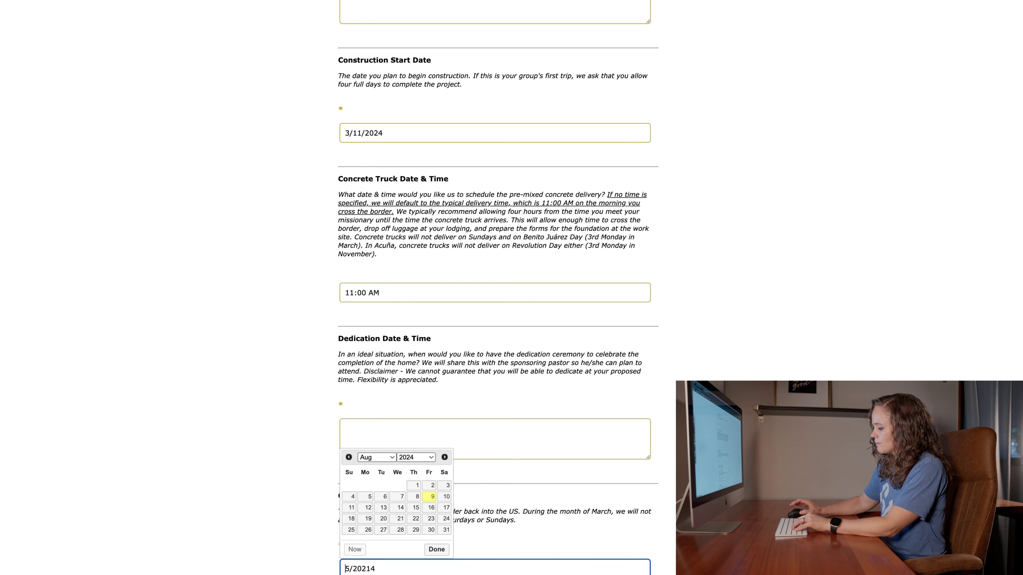
text(3/)
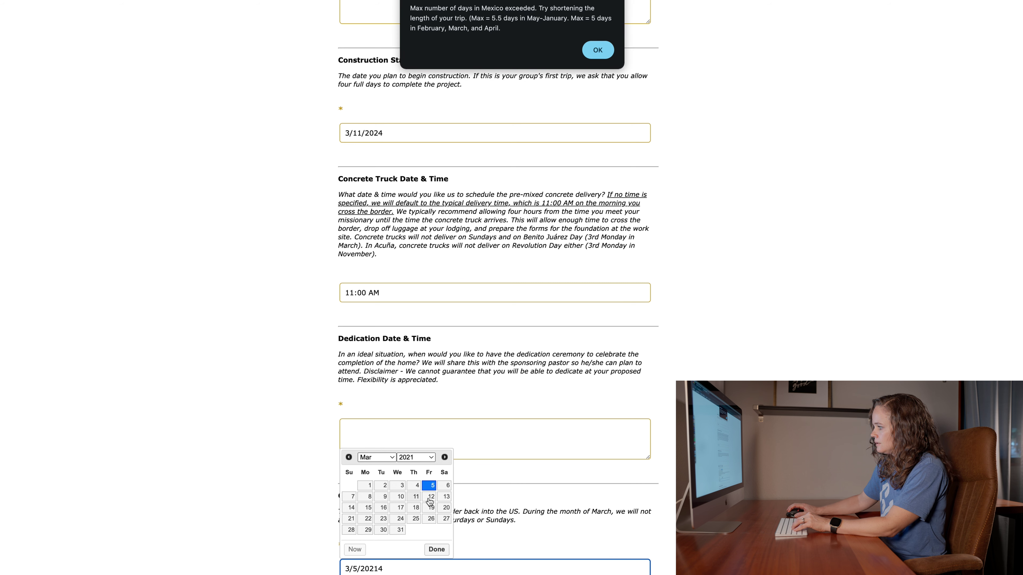
click(598, 50)
- Enter 3/14/2024 as the Dedication Date & Time, correcting typos
click(485, 446)
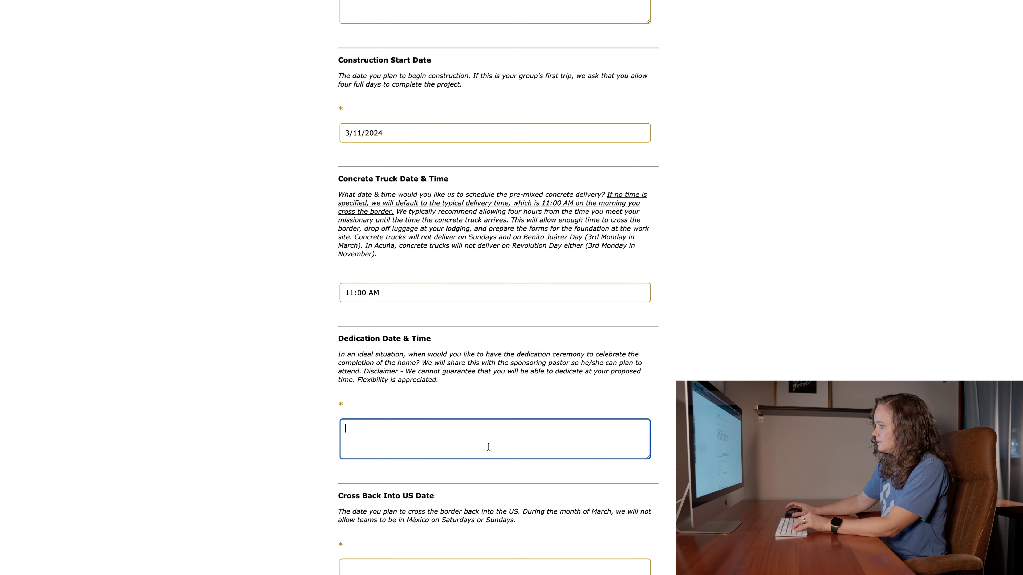
text(3.1)
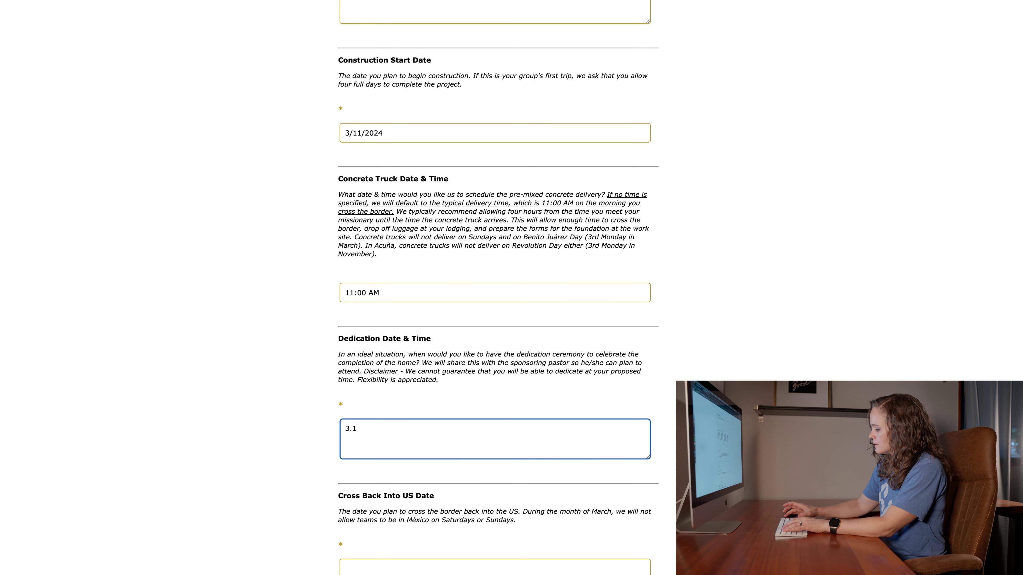
key(BackSpace)
key(BackSpace)
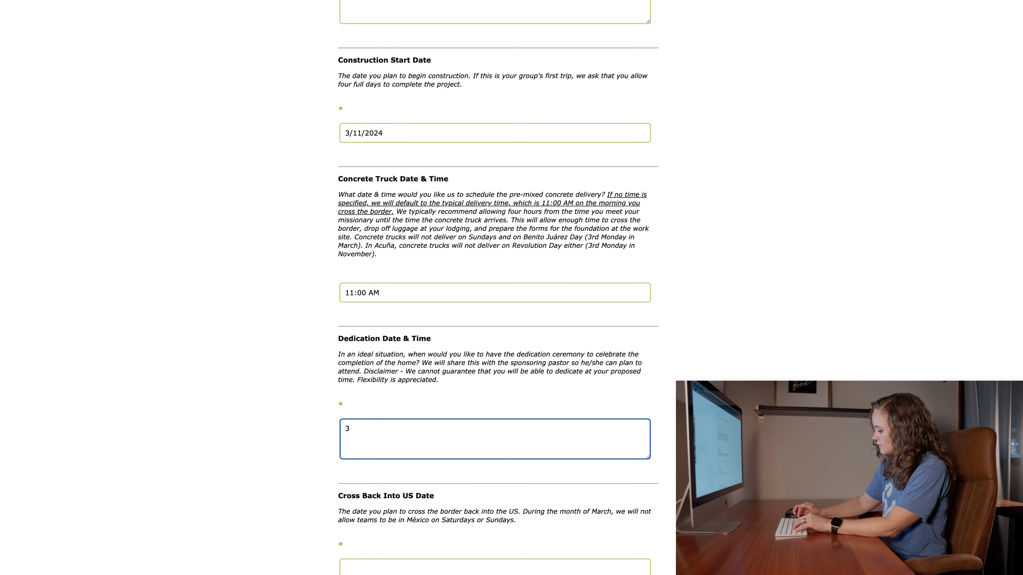
text(/)
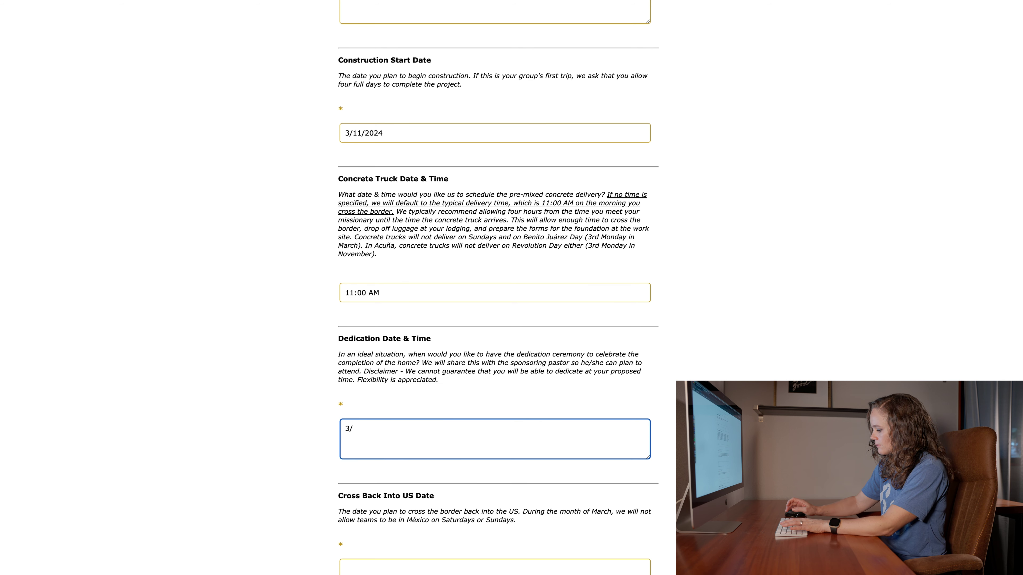
text(14/2024)
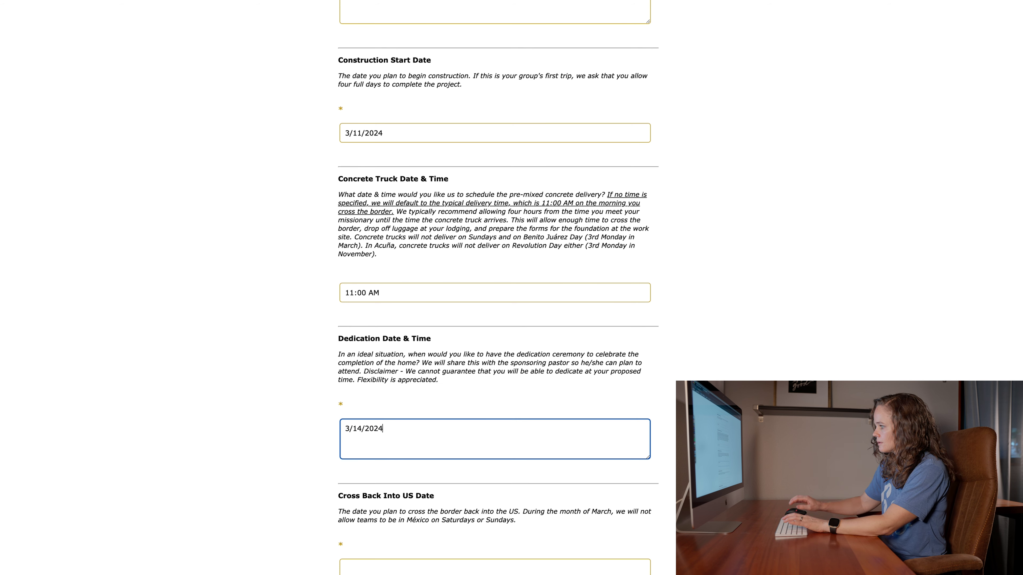
- Enter 3/15/2024 as the Cross Back Into US Date
click(410, 564)
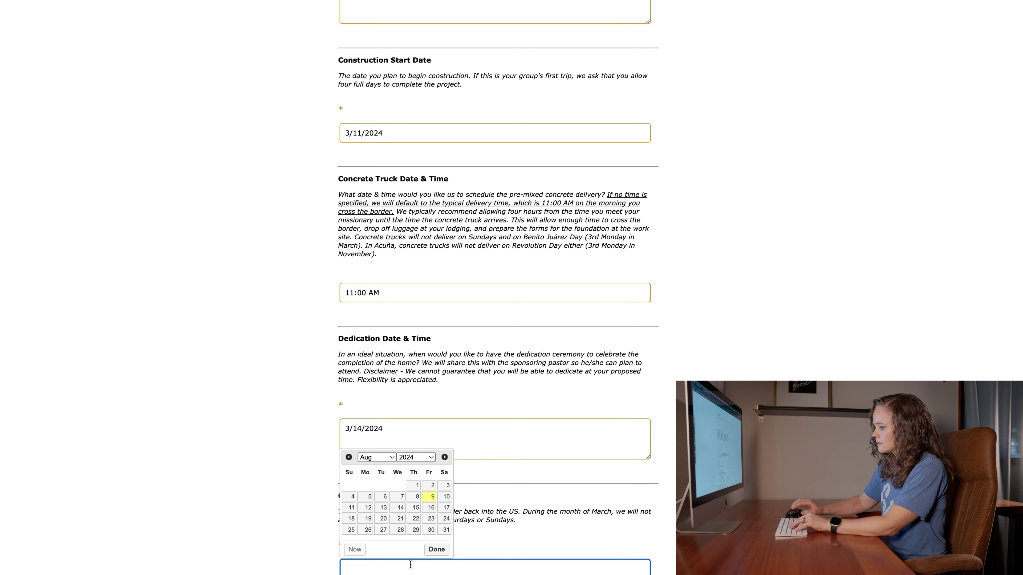
text(3/15/2024)
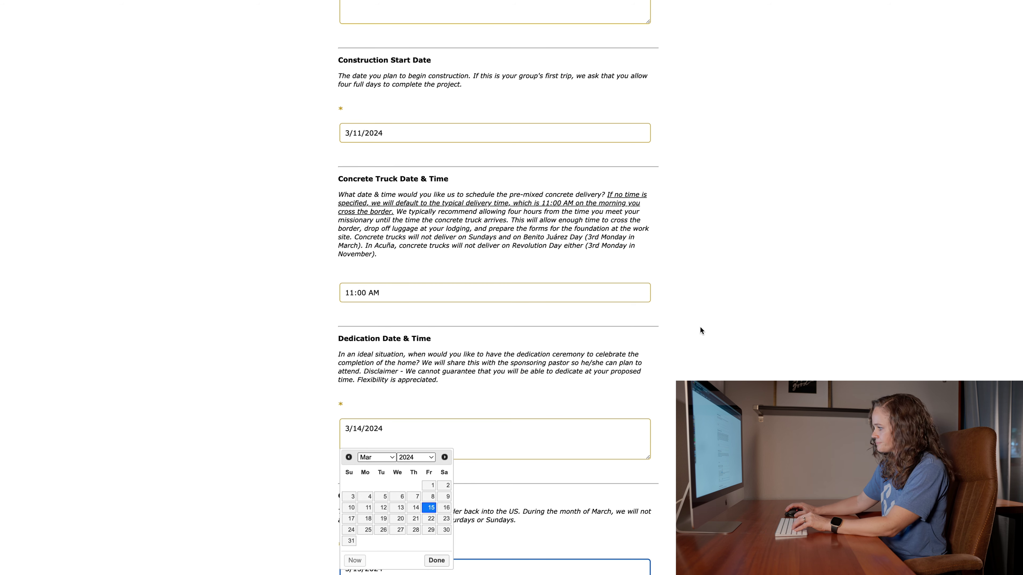
click(700, 329)
- Enter 9:00 AM as the Cross Back Into US Time
scroll(701, 329, down, 3)
scroll(501, 471, down, 5)
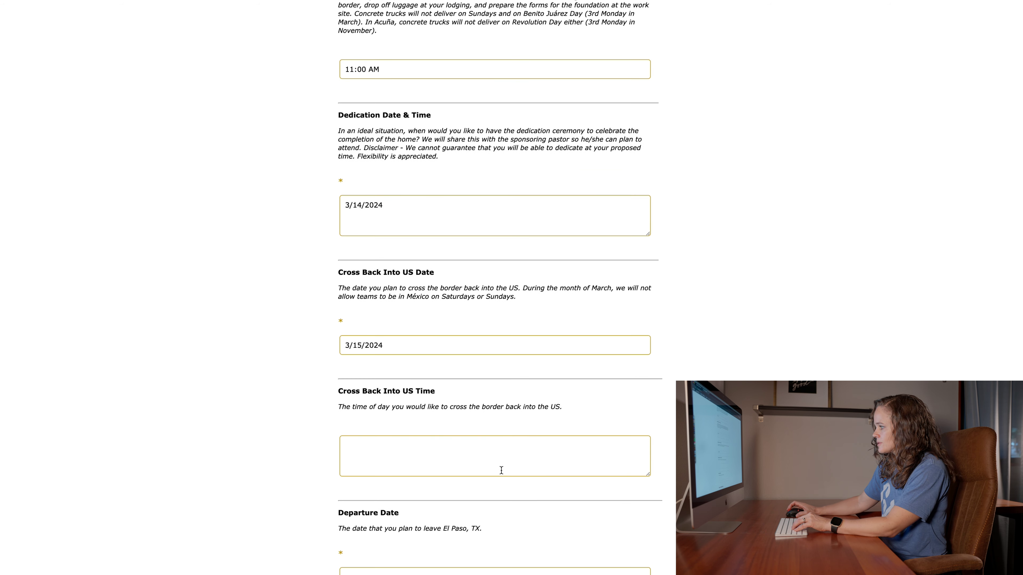
click(436, 402)
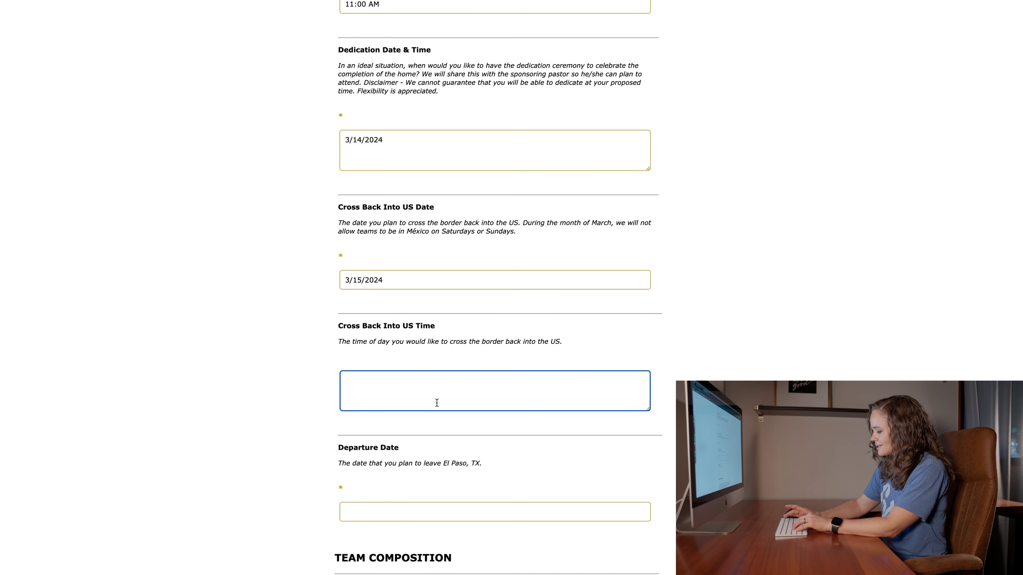
text(9:00 AM)
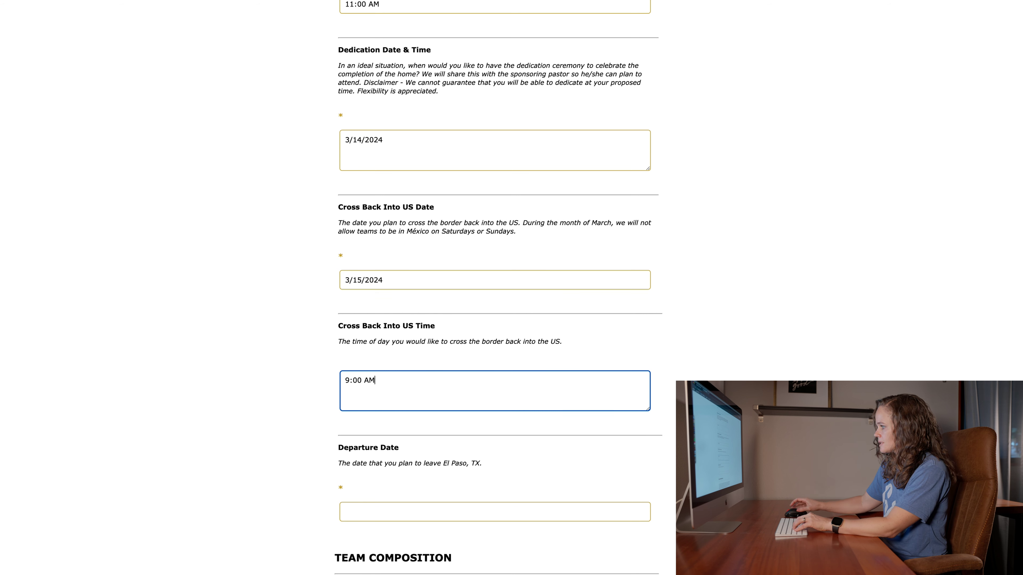
- Enter 3/16/2024 as the Departure Date and close the date picker
scroll(427, 394, down, 1)
scroll(427, 394, down, 4)
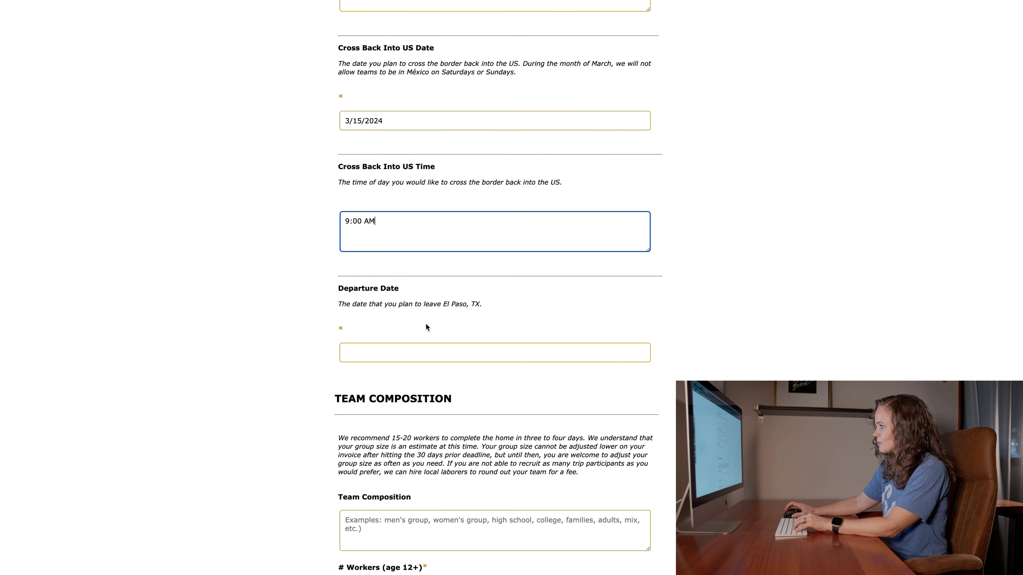
click(398, 353)
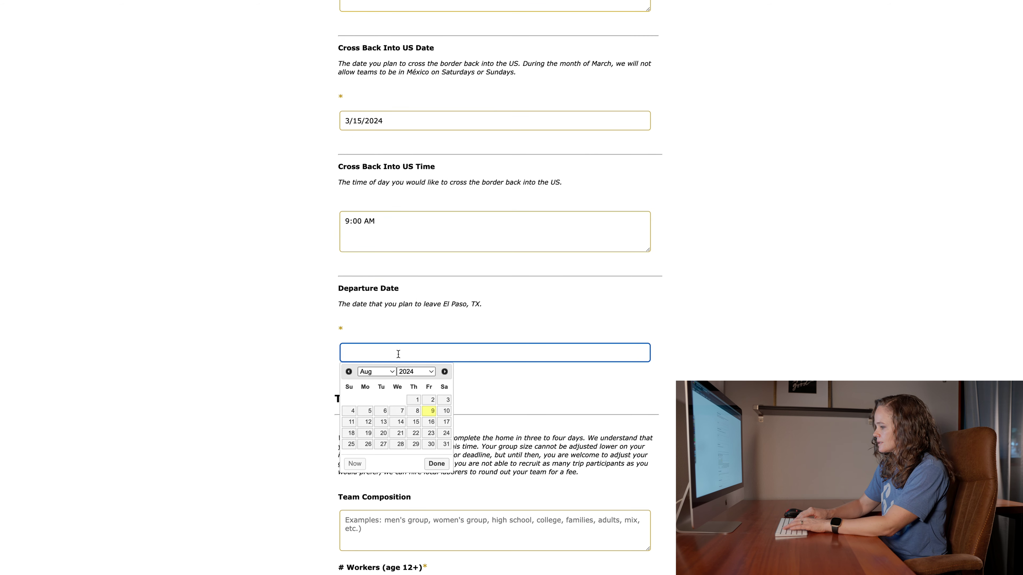
text(3/16/2024)
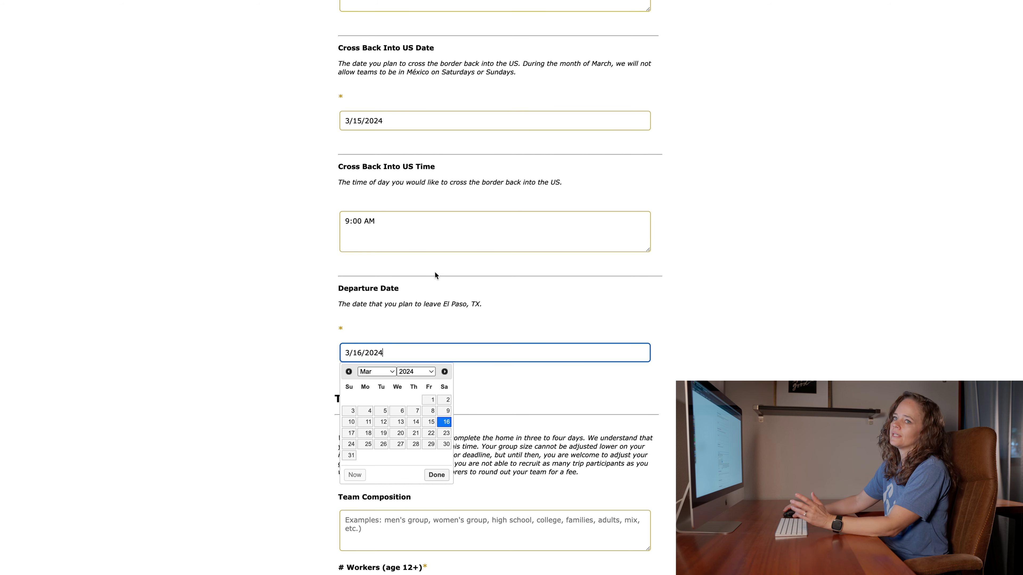
click(472, 304)
scroll(499, 288, down, 5)
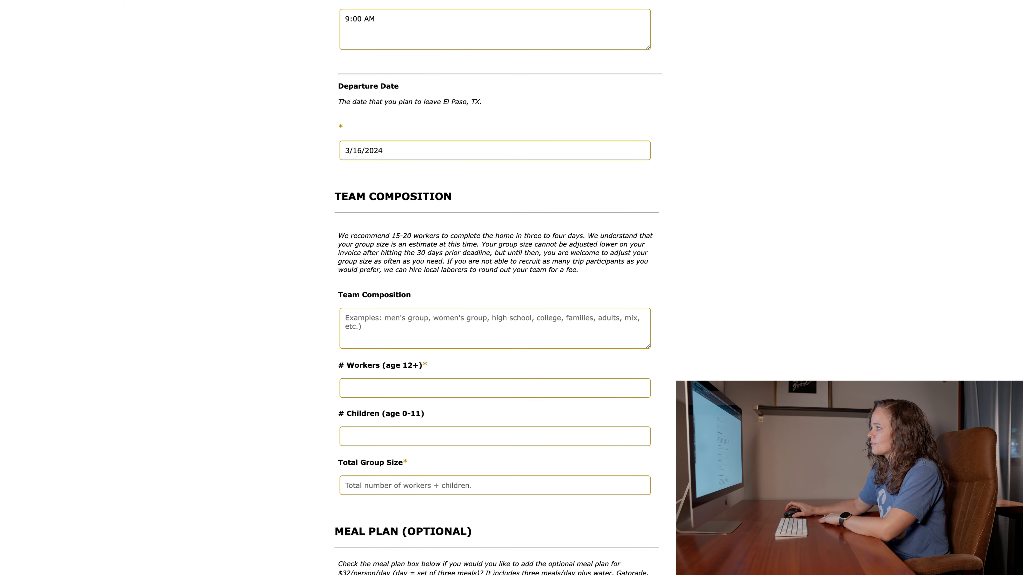
- Describe the Team Composition as 'Youth group and some adult volunteers'
scroll(305, 251, down, 2)
scroll(471, 213, down, 1)
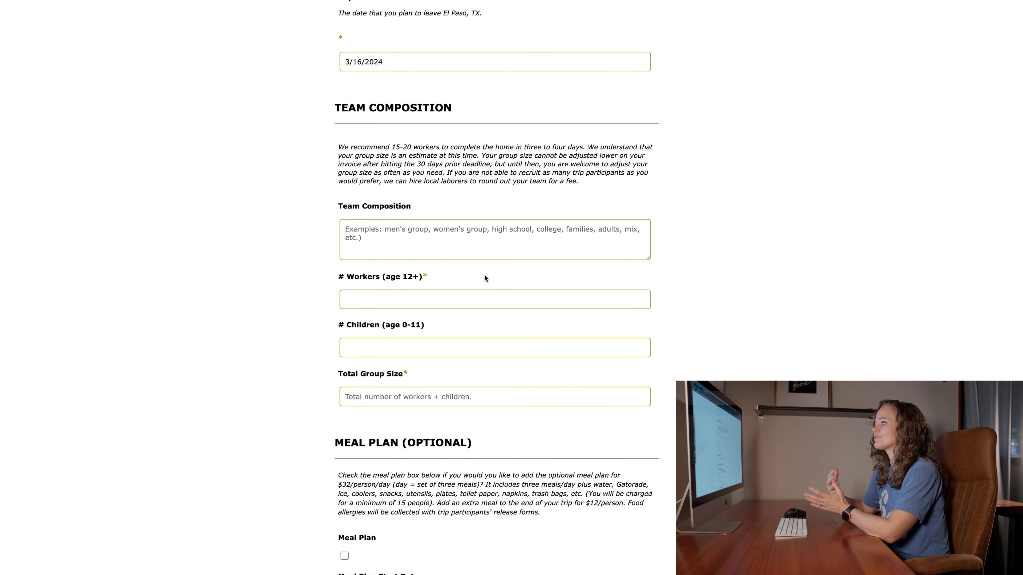
scroll(484, 275, down, 1)
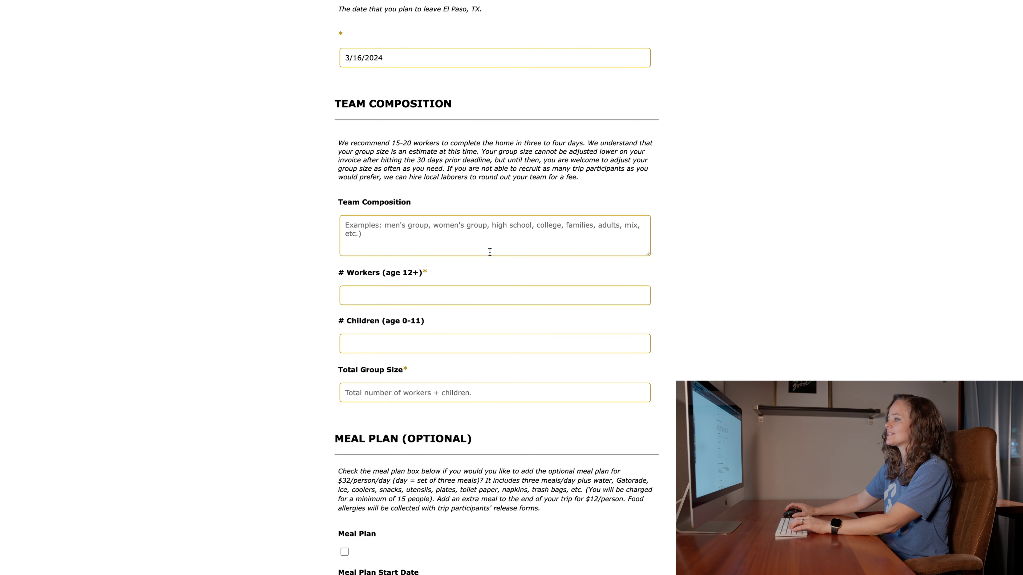
click(474, 245)
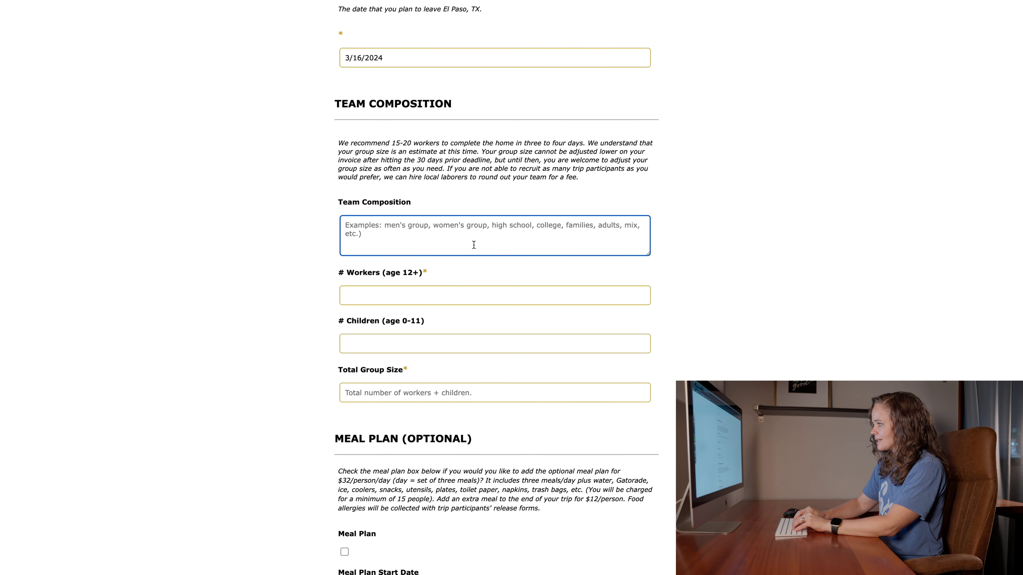
text(Youth group an)
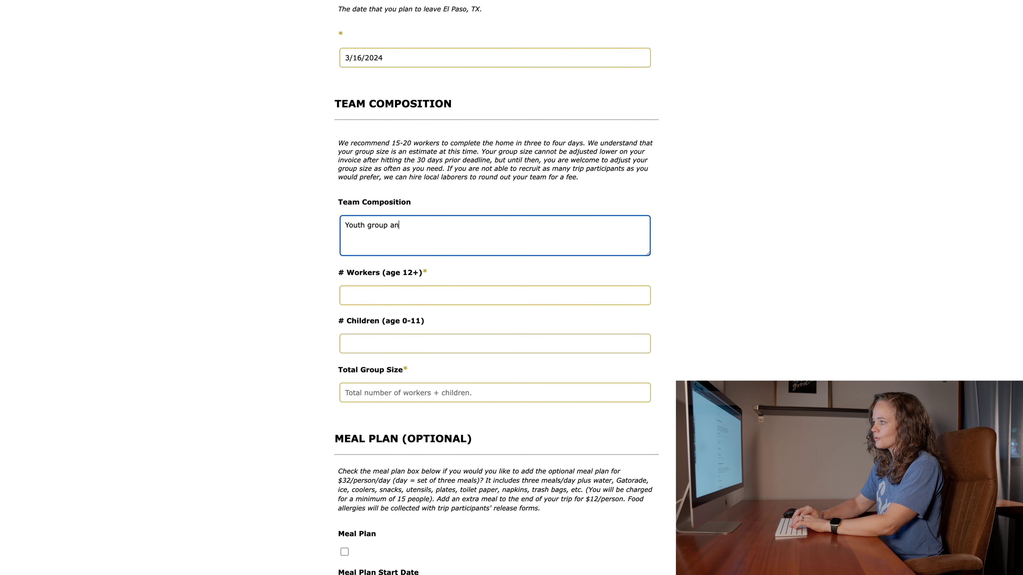
text(d some adult volunteers)
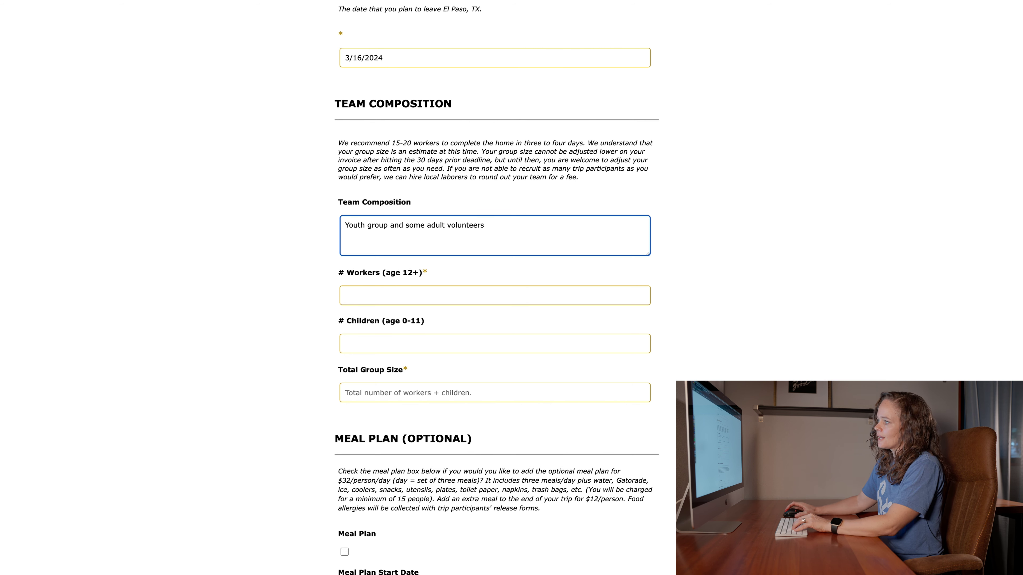
scroll(485, 366, down, 2)
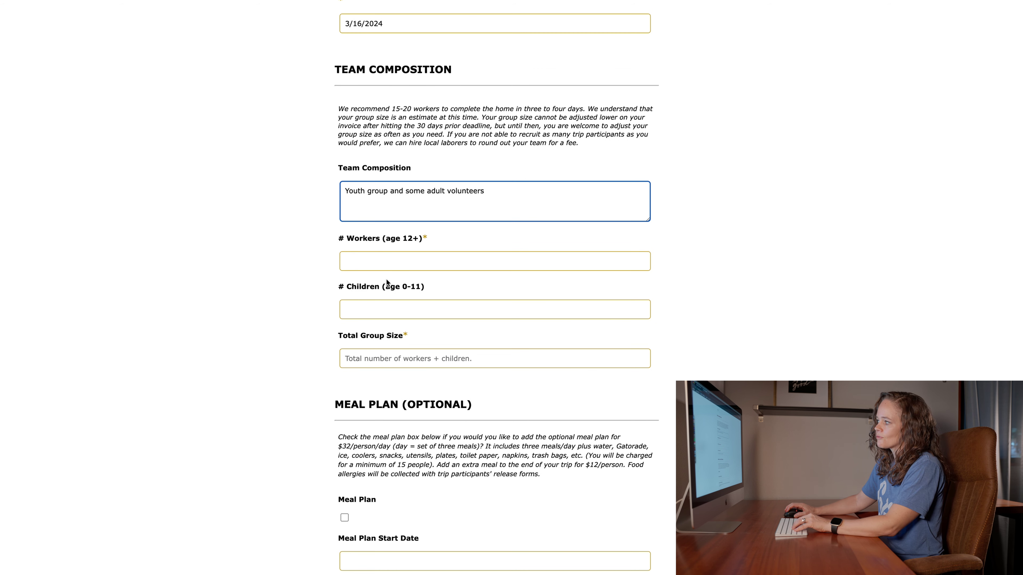
- Enter 15 workers, 2 children and a Total Group Size of 17
click(393, 262)
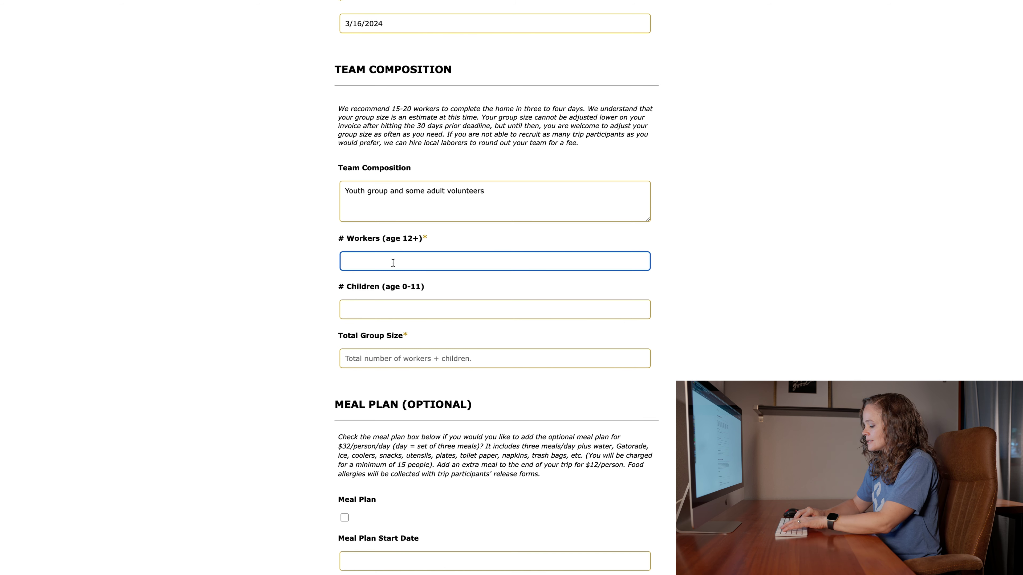
text(15)
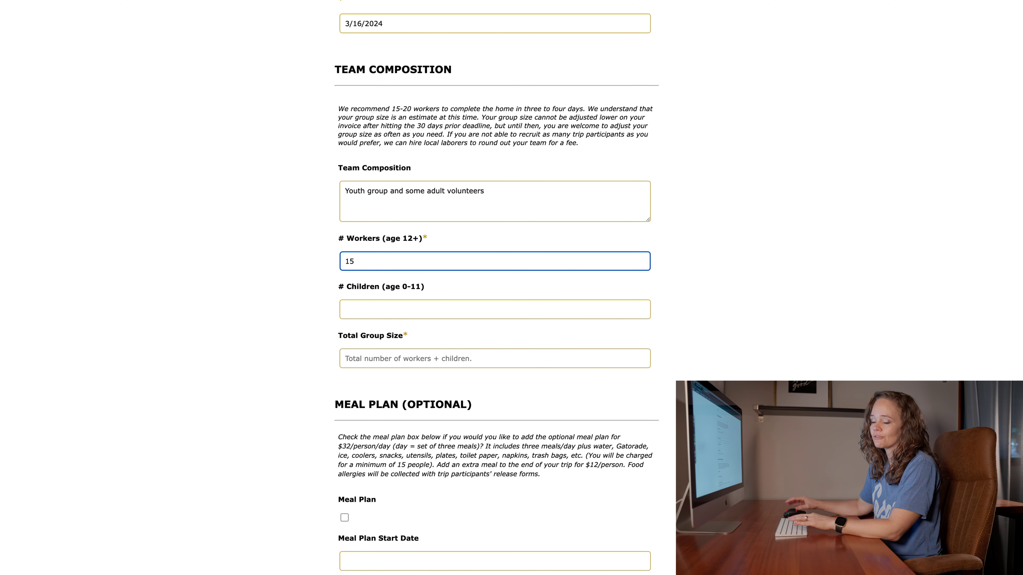
click(416, 308)
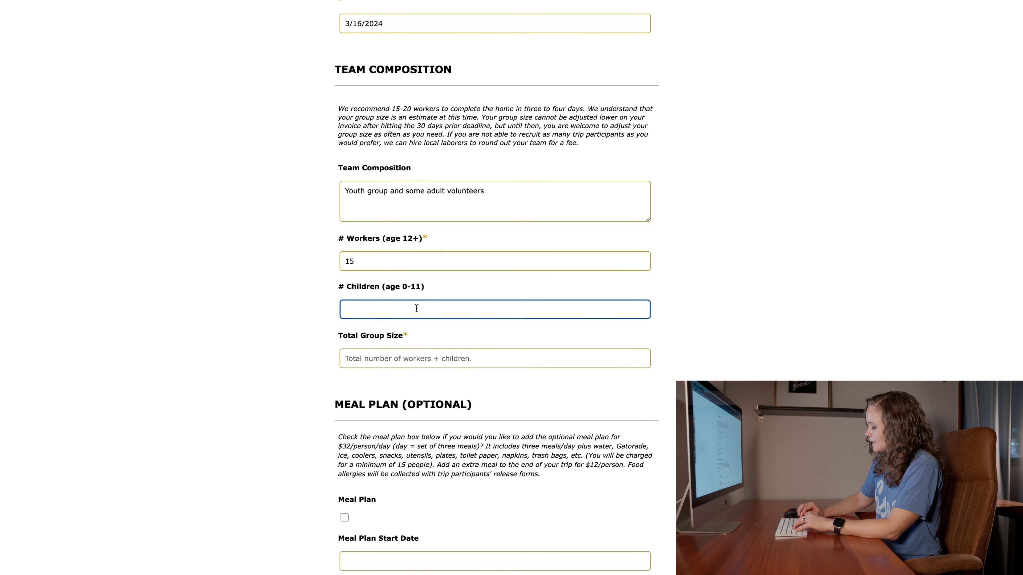
text(2)
click(392, 358)
text(17)
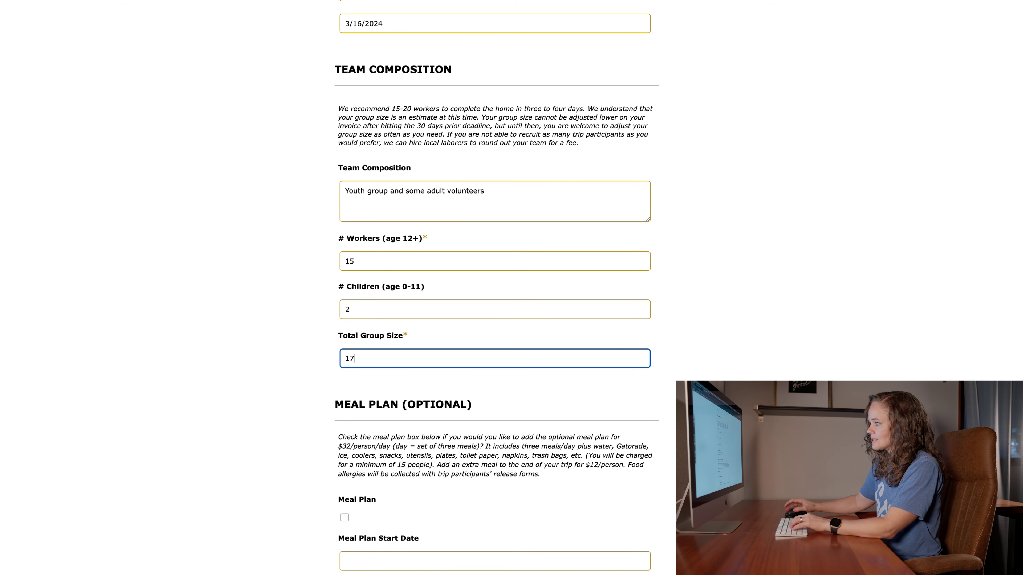
scroll(383, 374, down, 1)
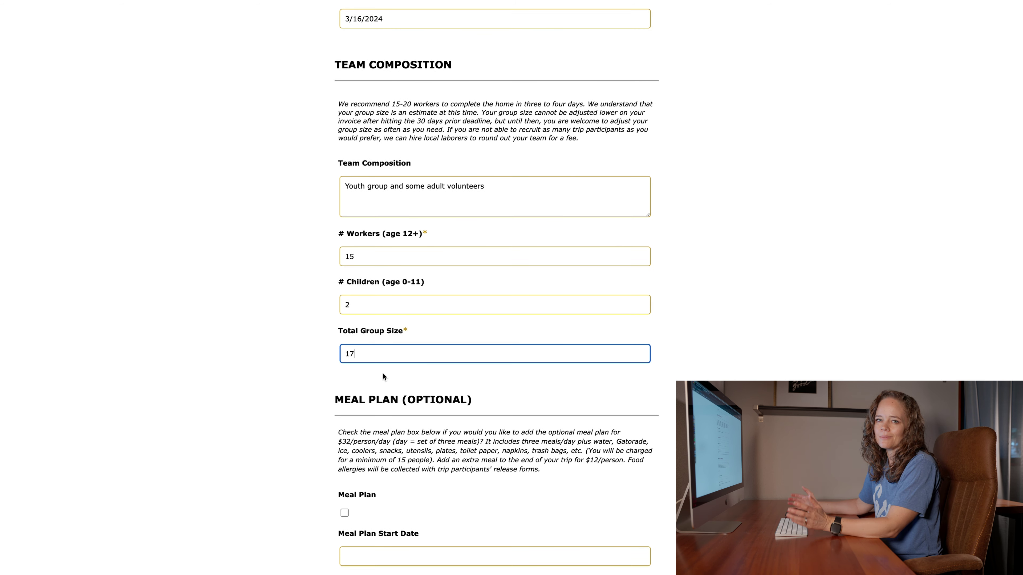
scroll(383, 373, down, 10)
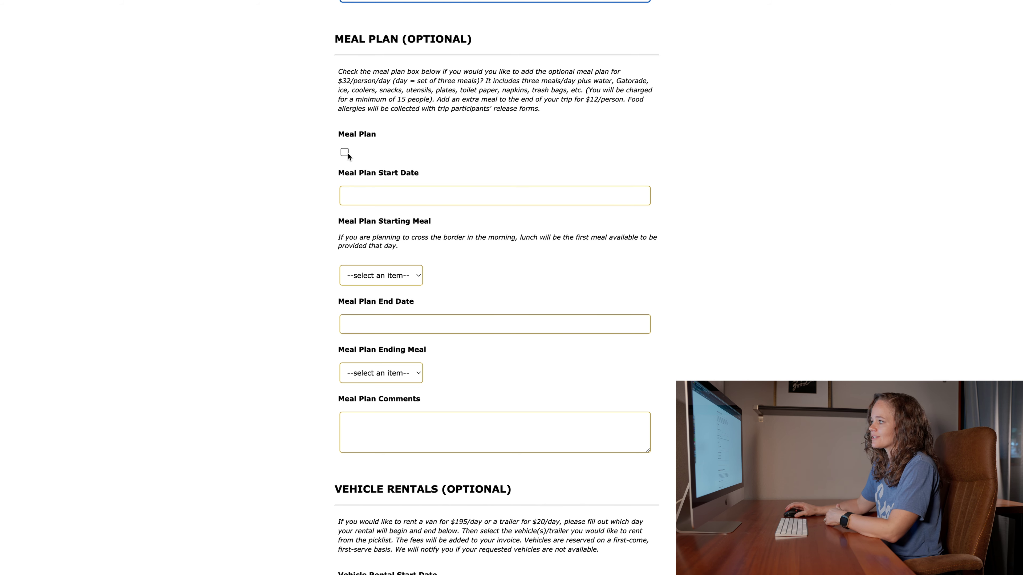
- Add the Meal Plan starting 3/11/2024 with Lunch as the first meal
click(345, 152)
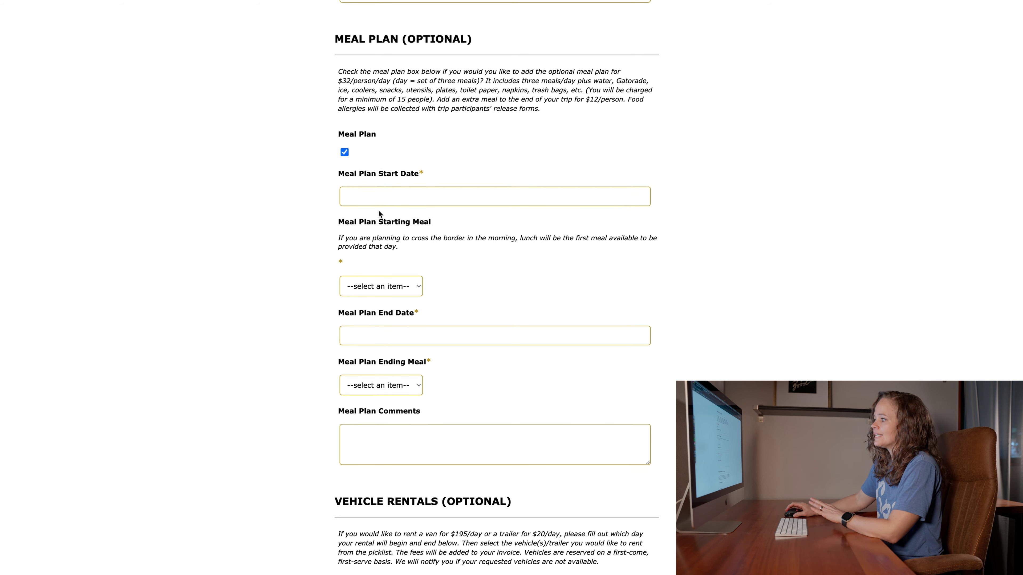
scroll(446, 153, down, 2)
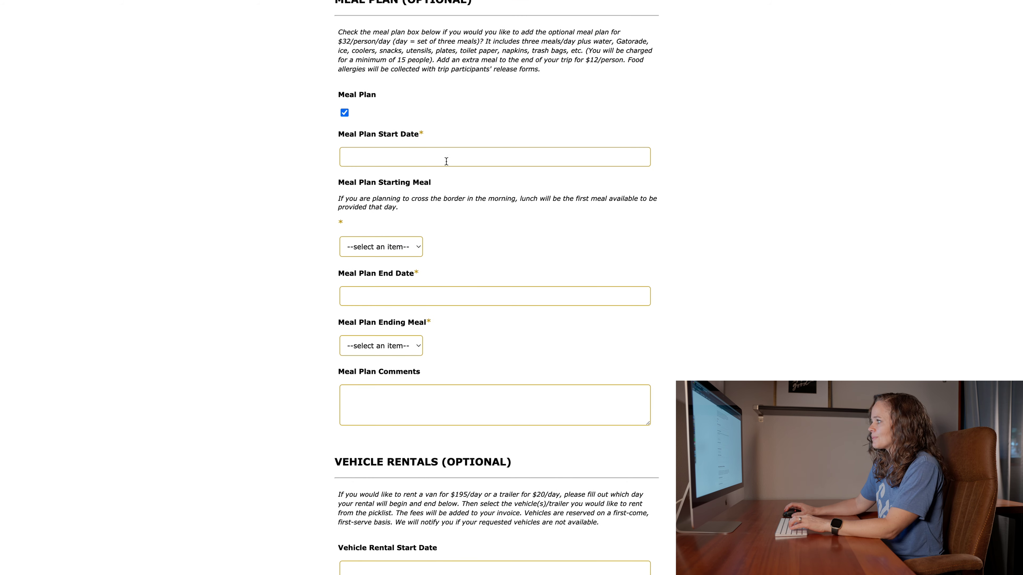
click(446, 161)
scroll(445, 161, up, 1)
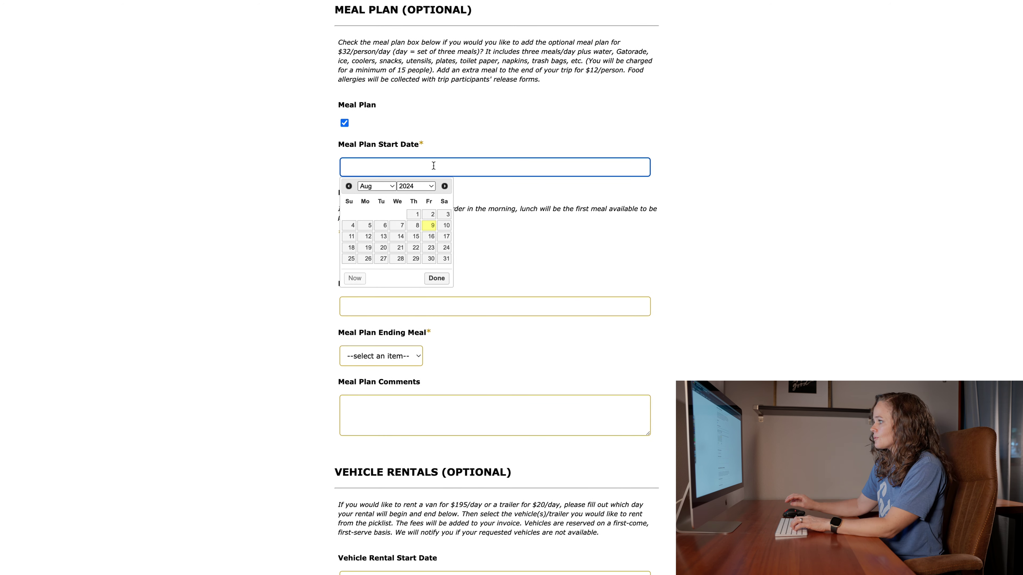
text(3/11/2024)
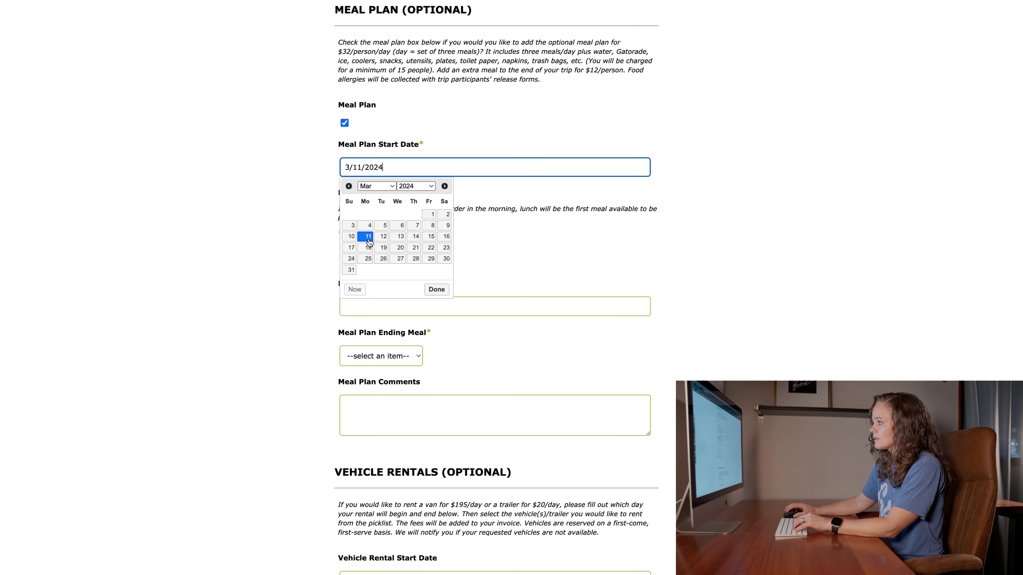
click(366, 237)
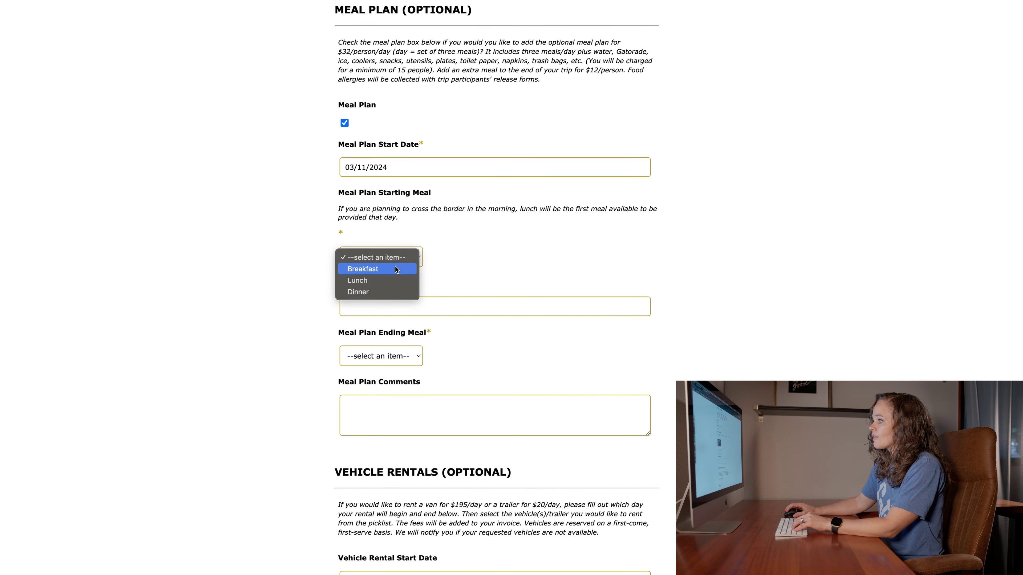
click(390, 280)
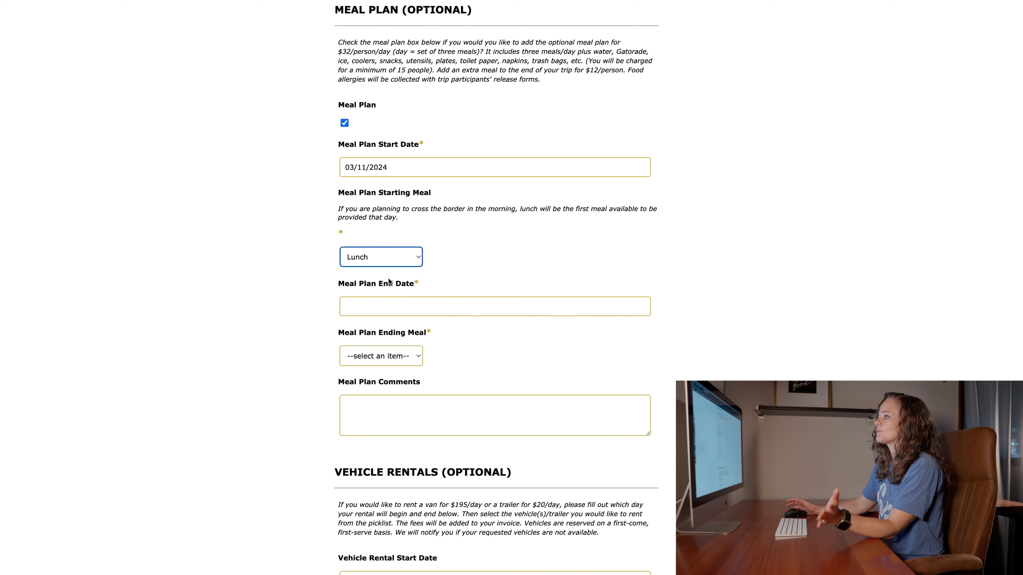
- End the Meal Plan on 3/15/2024 with Breakfast as the last meal
scroll(402, 289, down, 1)
click(399, 295)
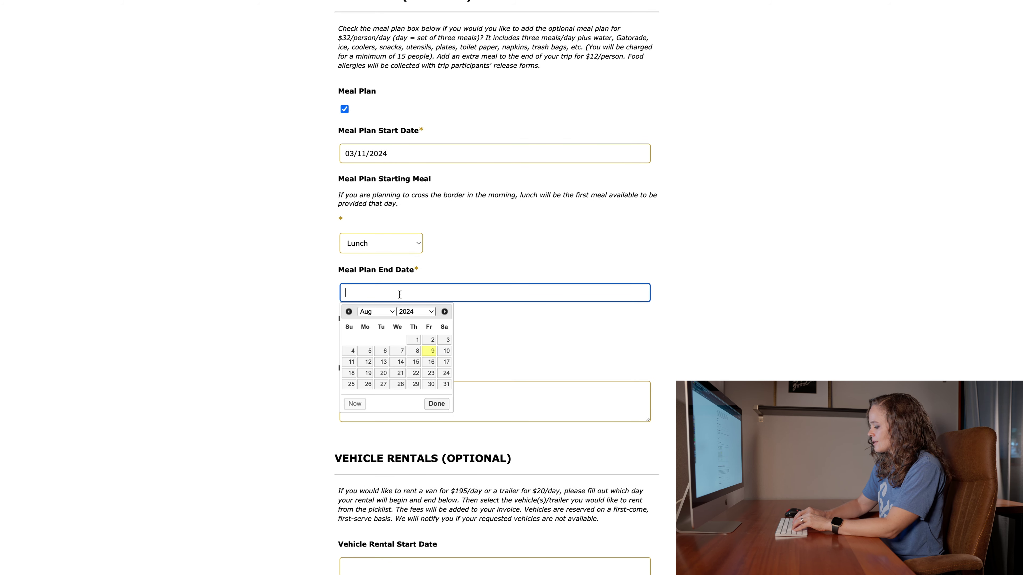
text(3/15/2024)
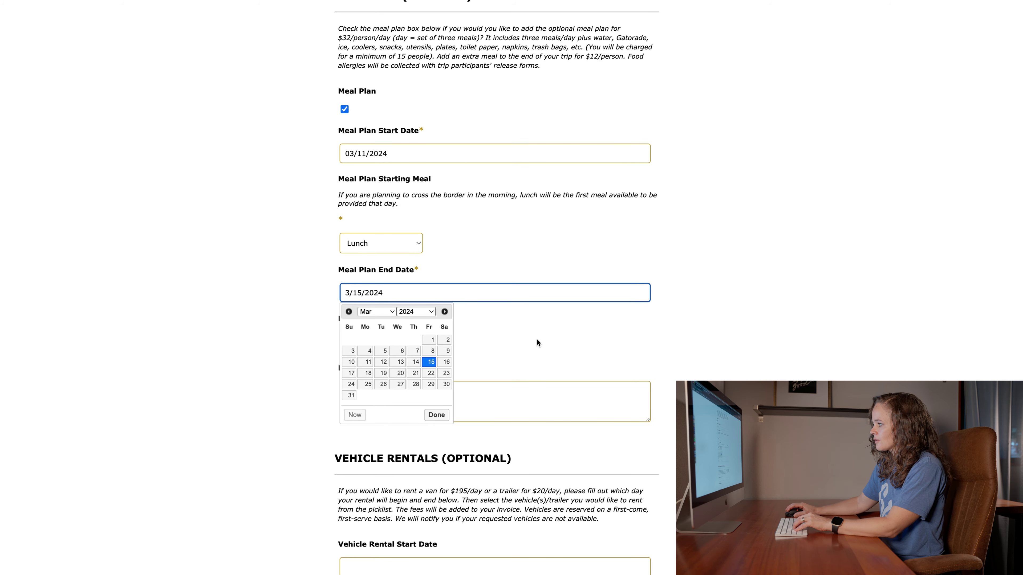
click(316, 352)
click(411, 349)
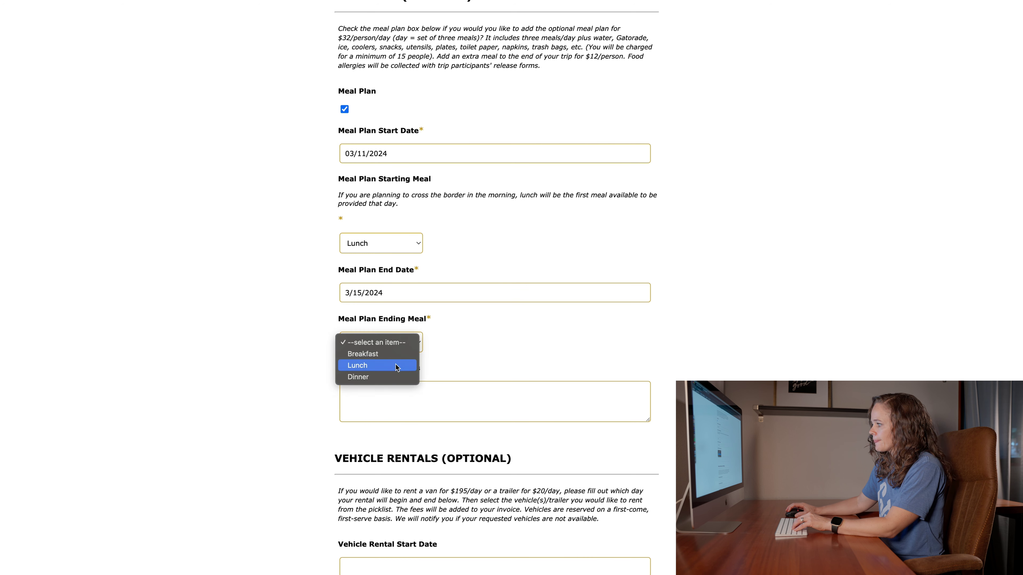
click(395, 355)
click(460, 399)
scroll(496, 288, down, 3)
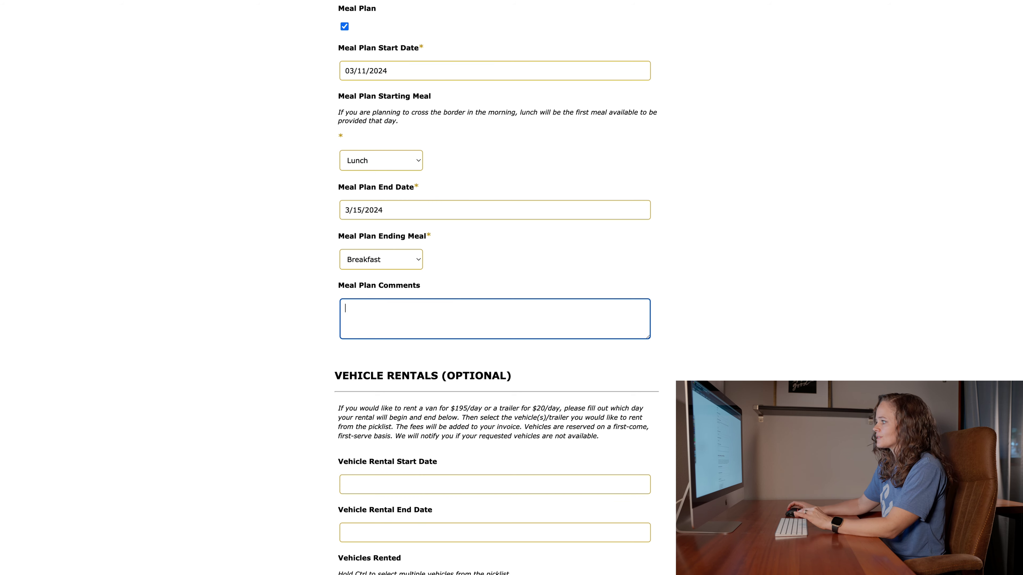
- Enter 'N/A' in Meal Plan Comments and scroll down to Vehicle Rentals
scroll(495, 287, down, 4)
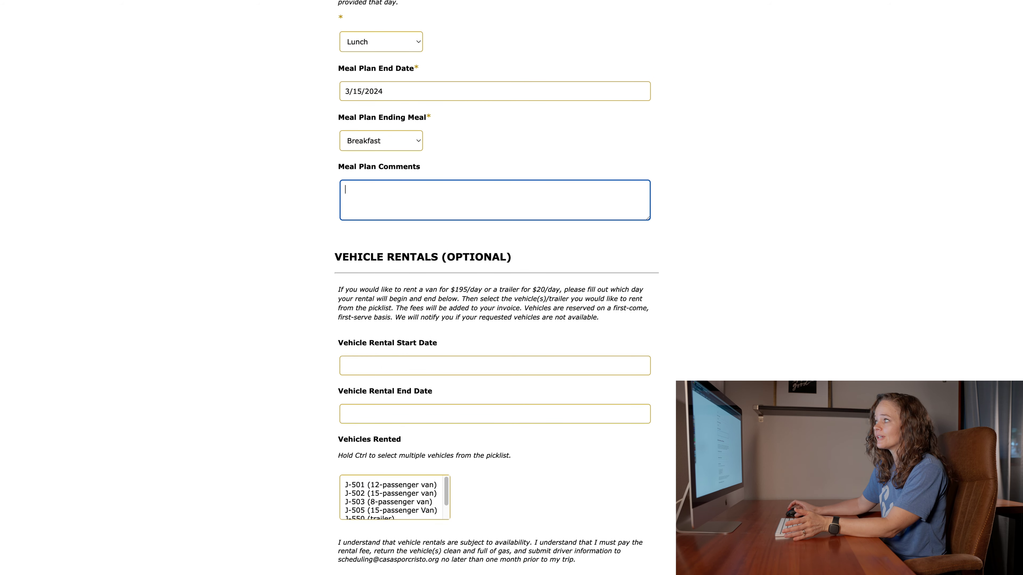
scroll(495, 288, down, 7)
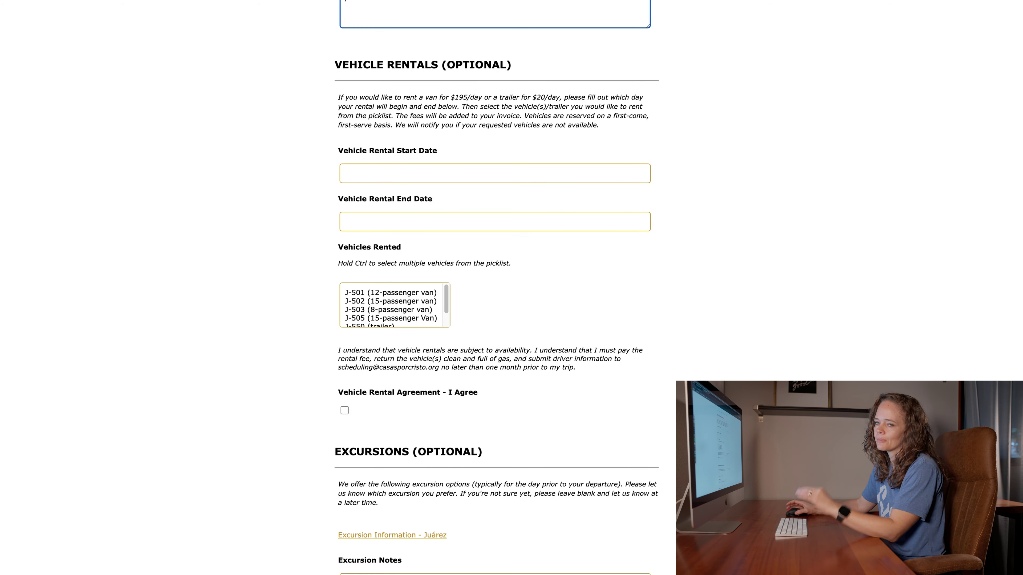
scroll(523, 181, down, 1)
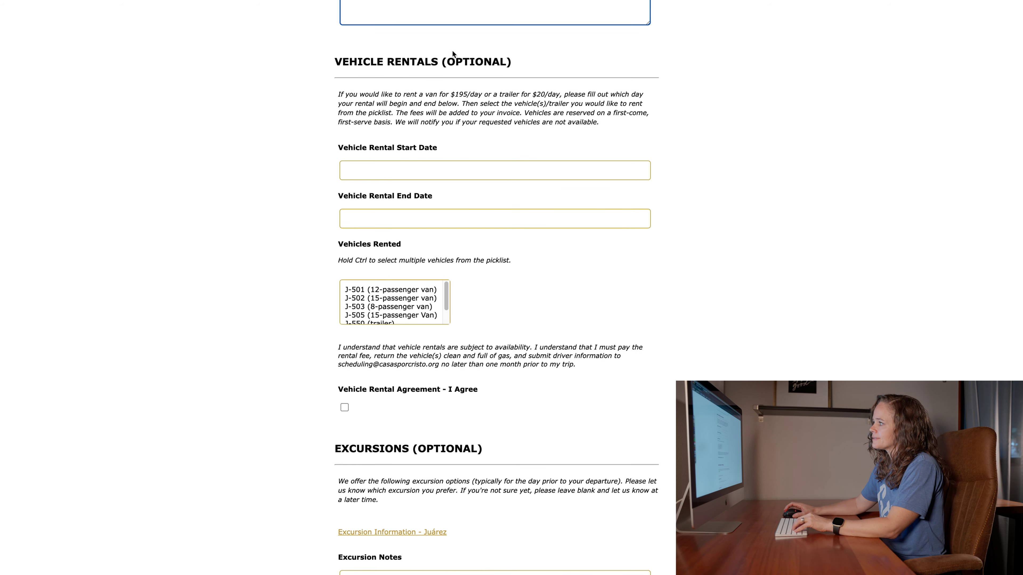
scroll(450, 57, up, 2)
scroll(450, 53, up, 1)
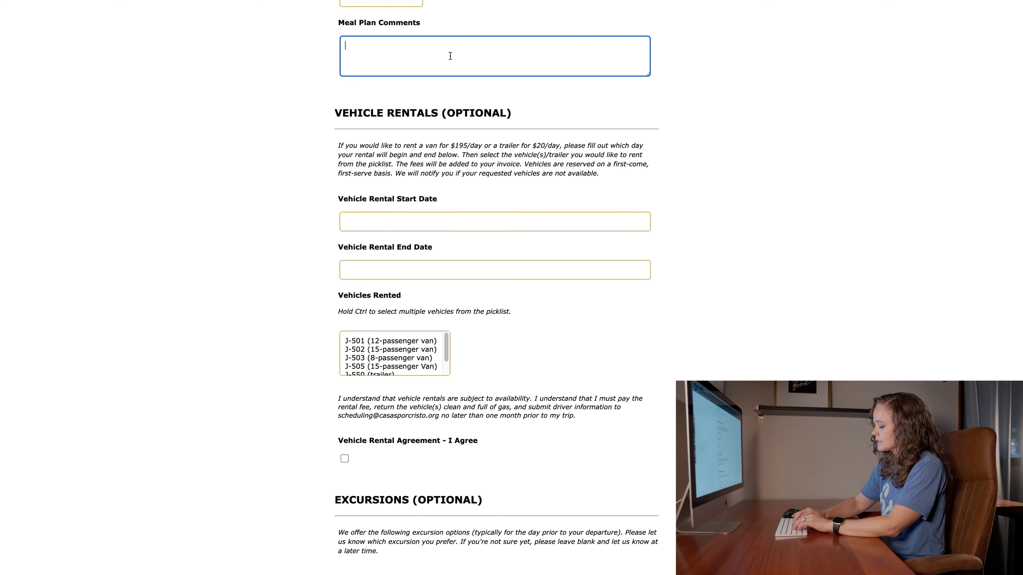
text(N/A)
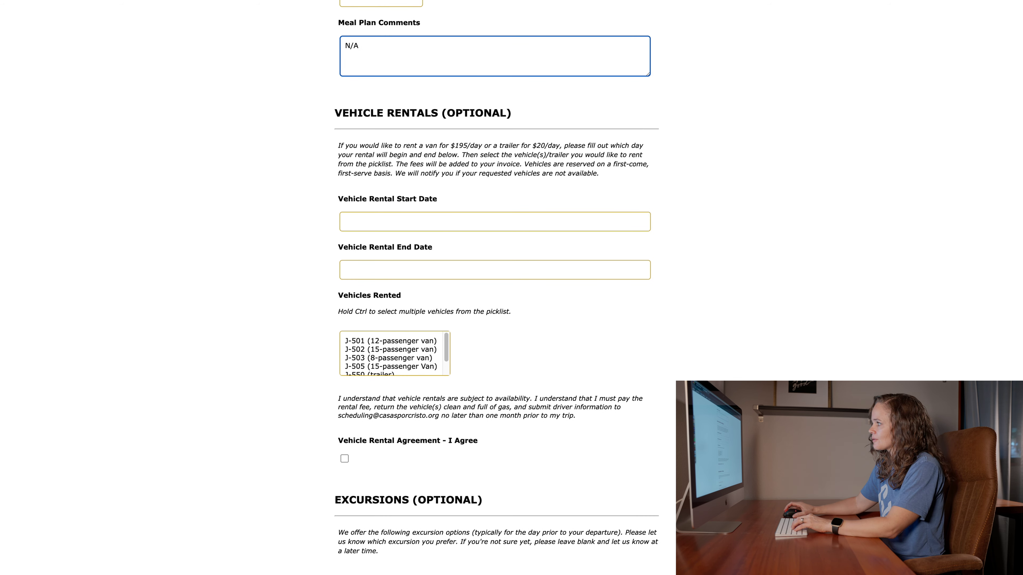
scroll(443, 120, down, 3)
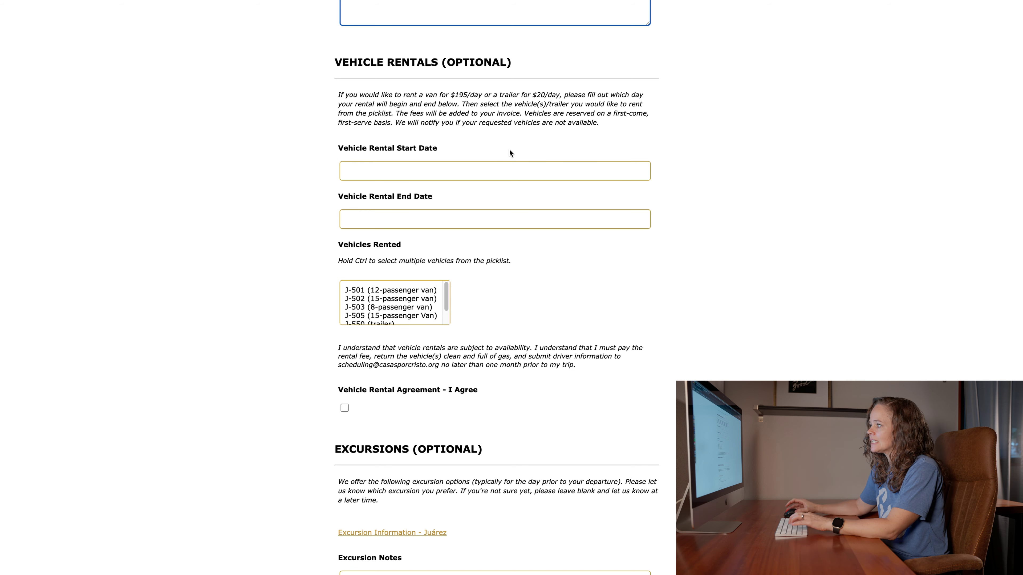
- Enter 3/11/2024 as the rental start date and 3/15/2024 as the end date
click(481, 170)
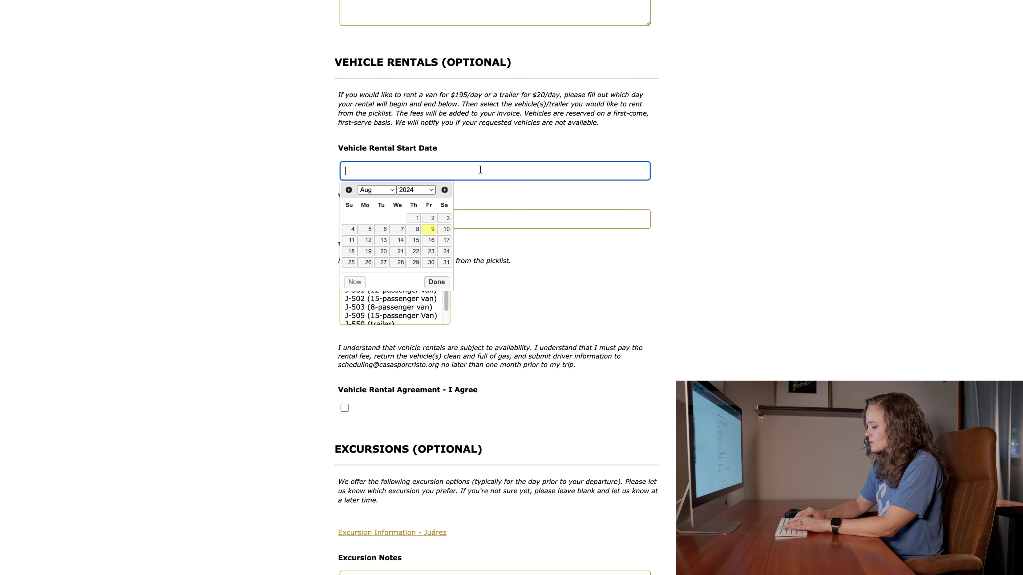
text(3/)
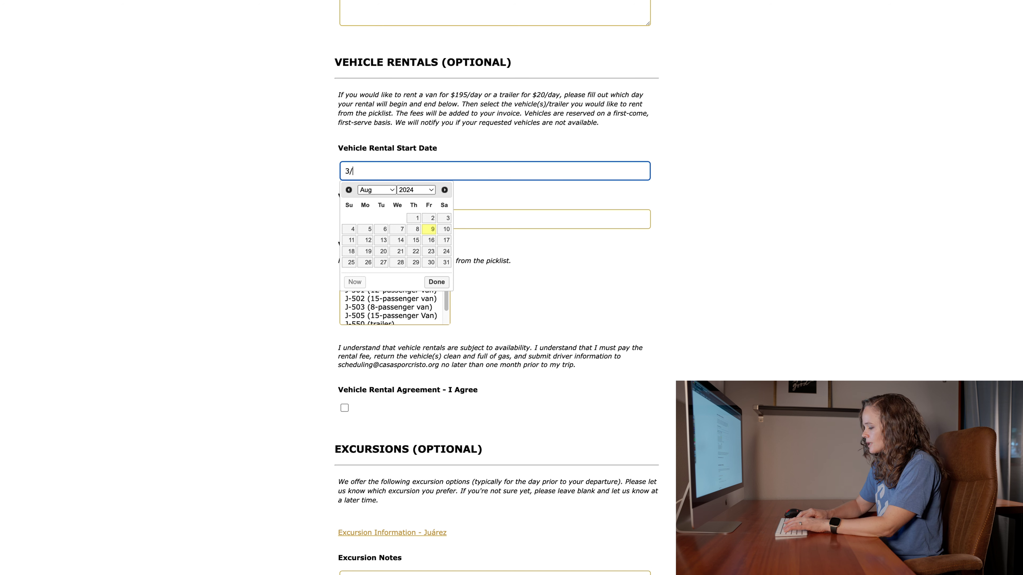
text(11/2024)
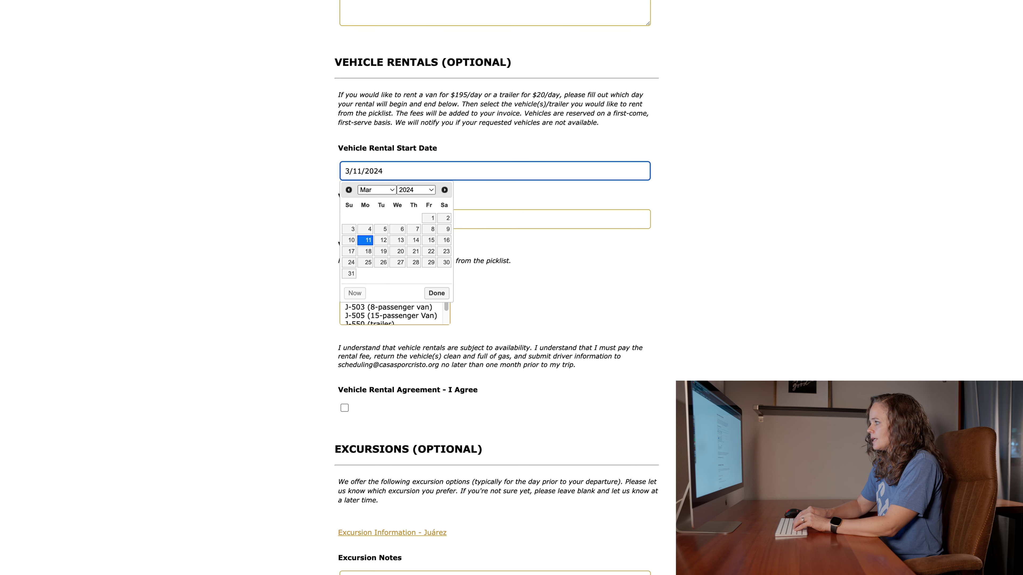
click(627, 185)
click(374, 217)
text(3/15/2024)
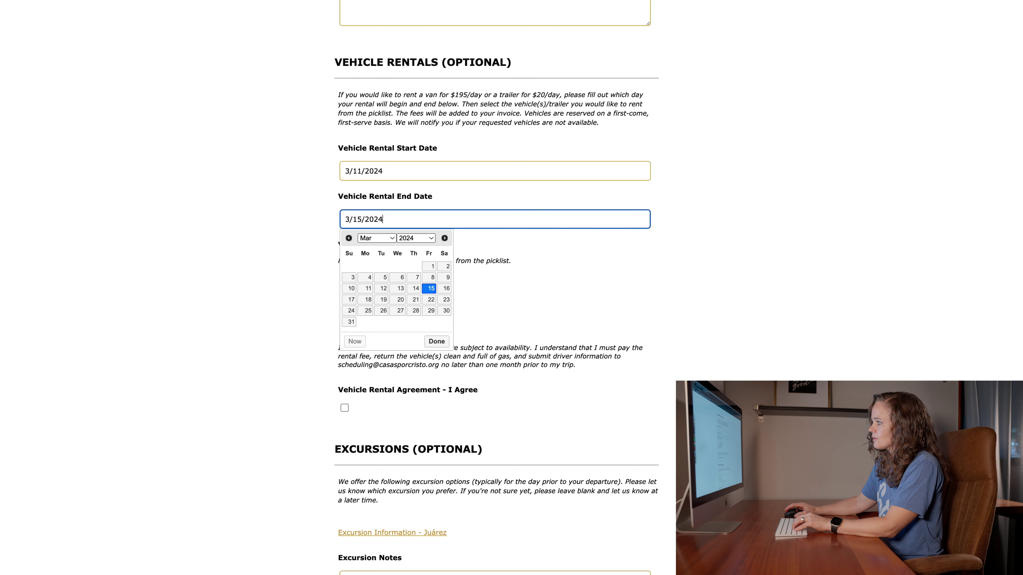
click(803, 268)
scroll(422, 290, down, 1)
- Select both the J-501 and J-502 vans in Vehicles Rented
click(410, 288)
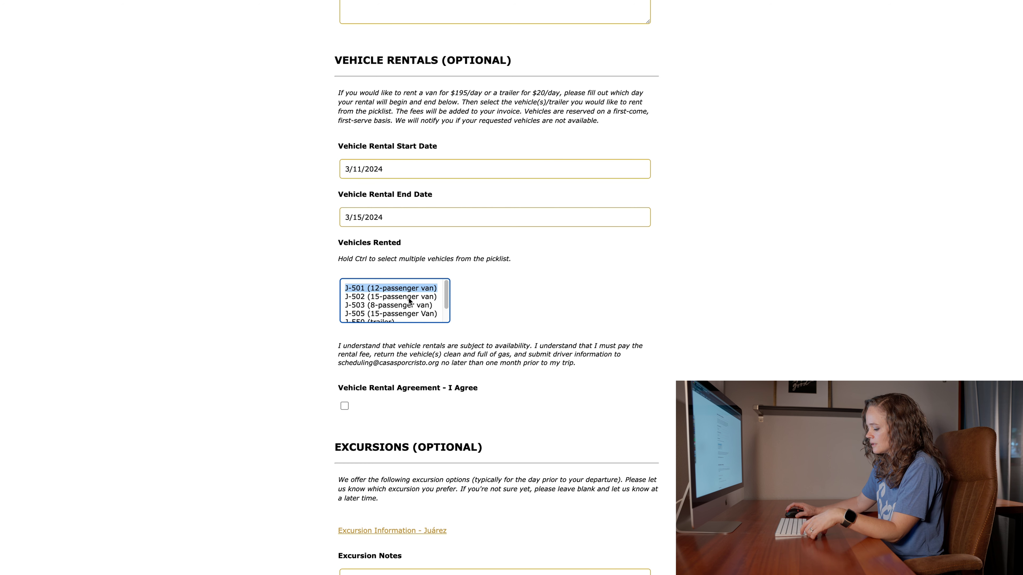
ctrl+click(406, 300)
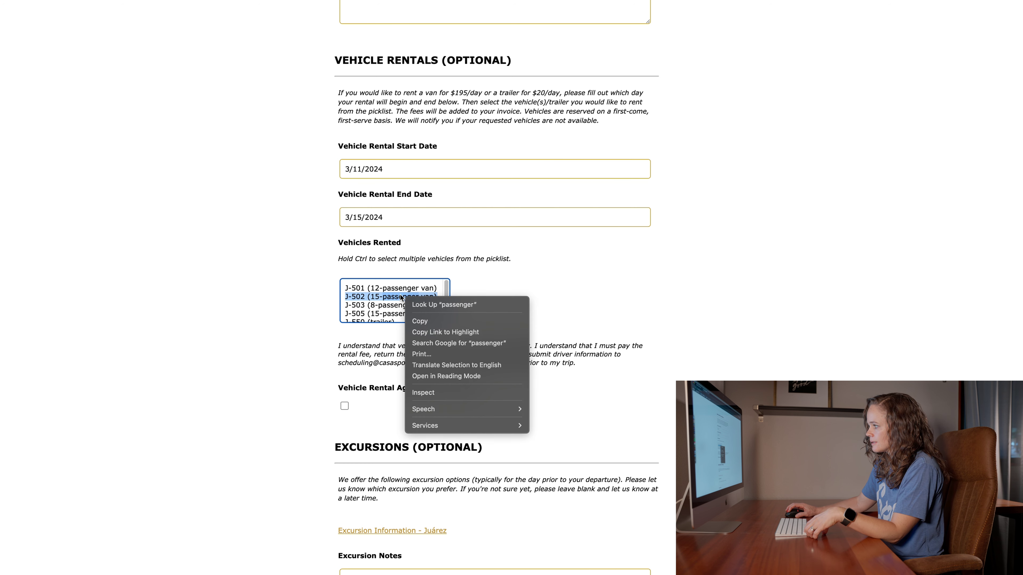
click(400, 295)
super+click(399, 289)
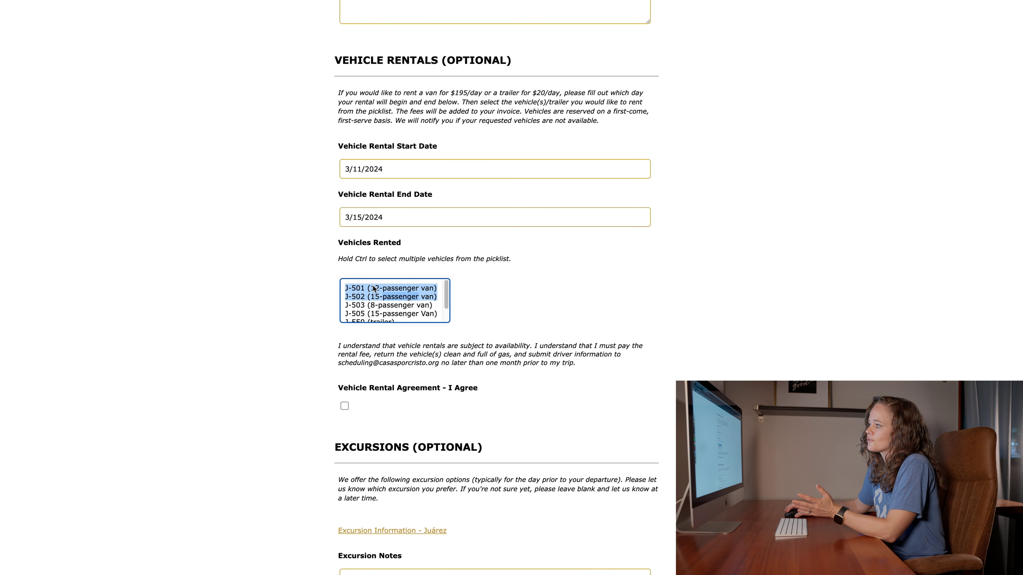
- Tick the Vehicle Rental Agreement 'I Agree' checkbox
scroll(362, 310, down, 1)
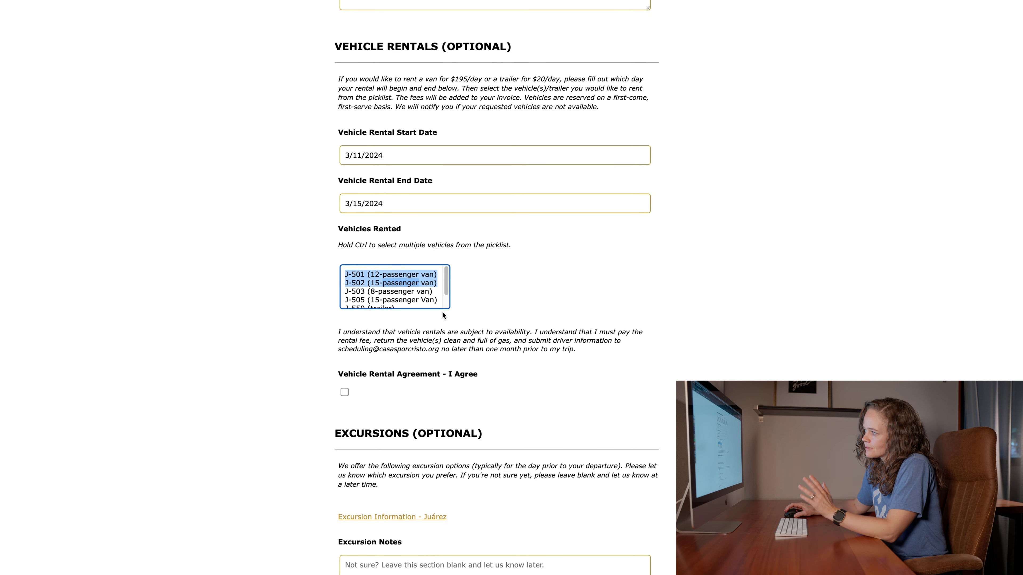
scroll(525, 346, up, 5)
scroll(524, 345, down, 8)
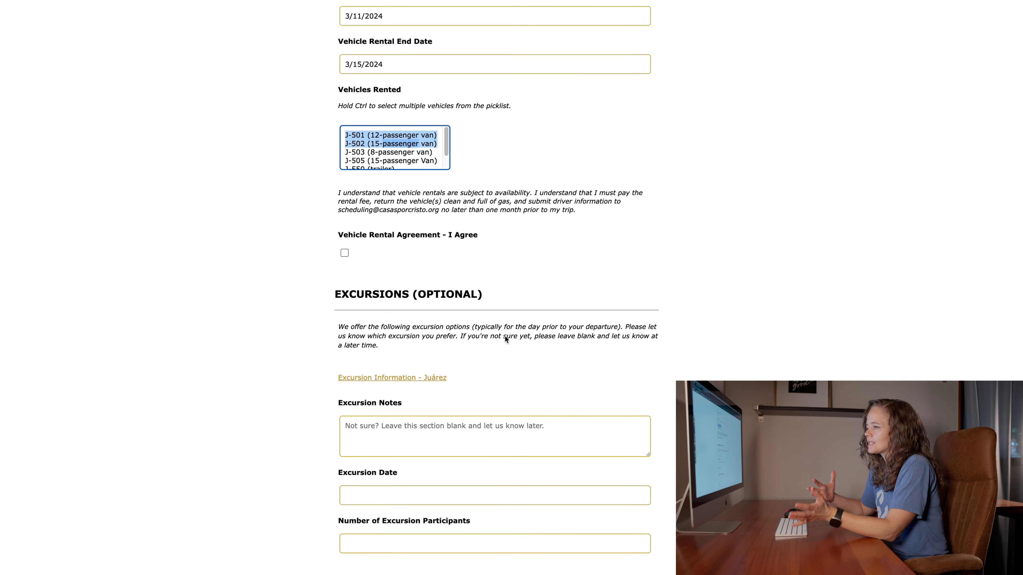
scroll(417, 311, down, 1)
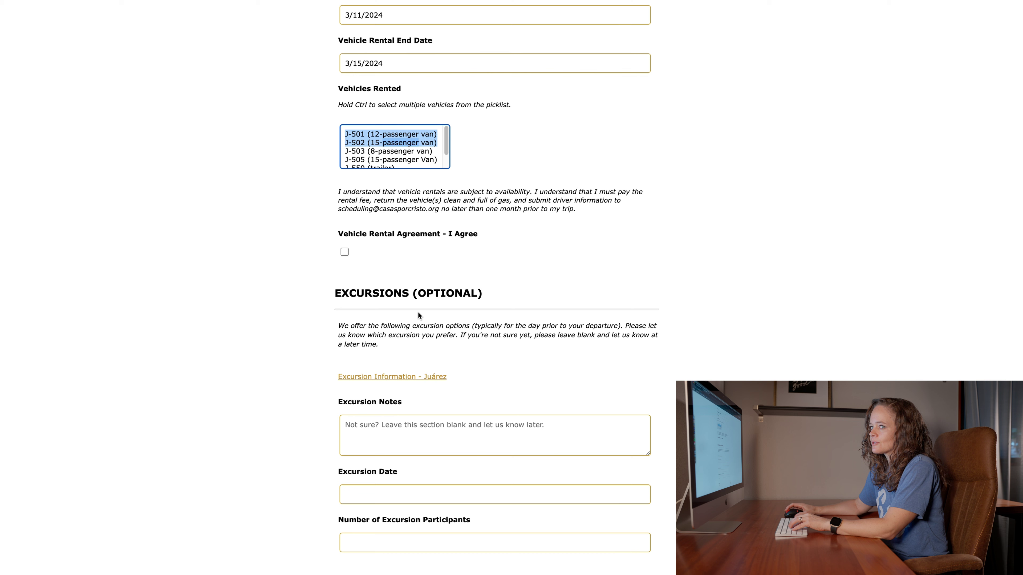
click(344, 249)
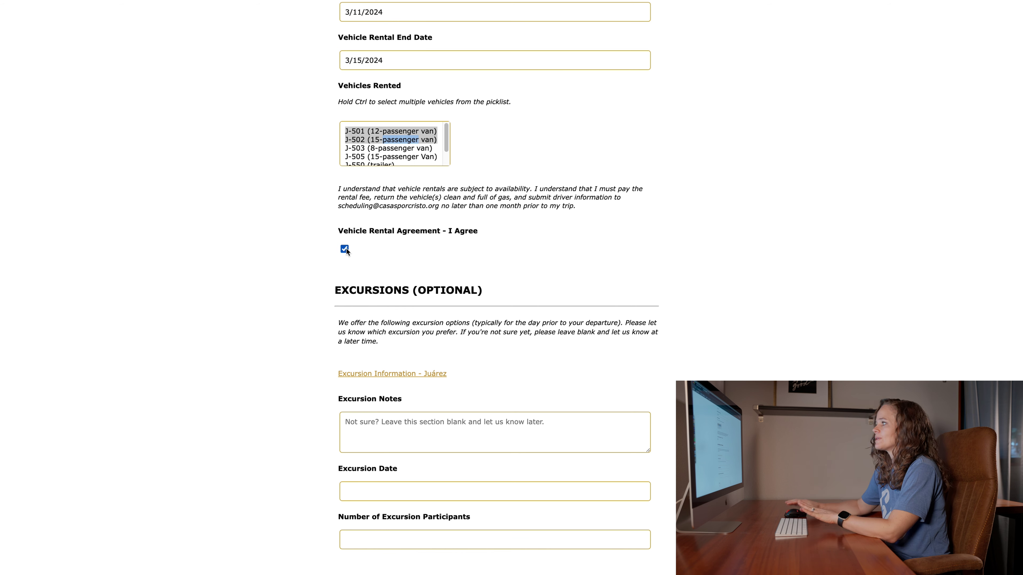
- Leave the Excursion Notes box empty and scroll to the end of the trip details
scroll(479, 328, down, 1)
scroll(487, 326, down, 1)
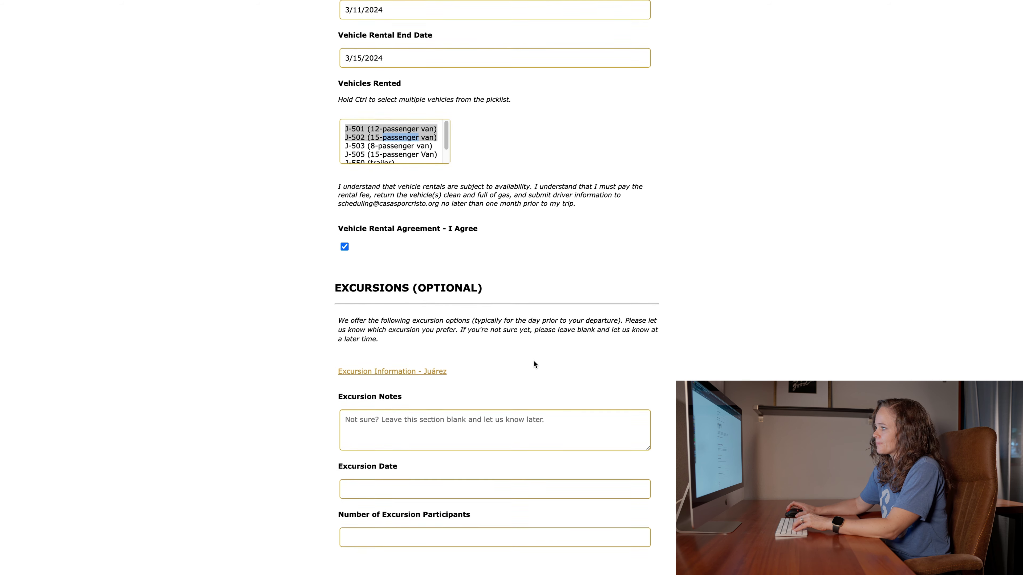
scroll(533, 361, up, 3)
scroll(533, 359, down, 3)
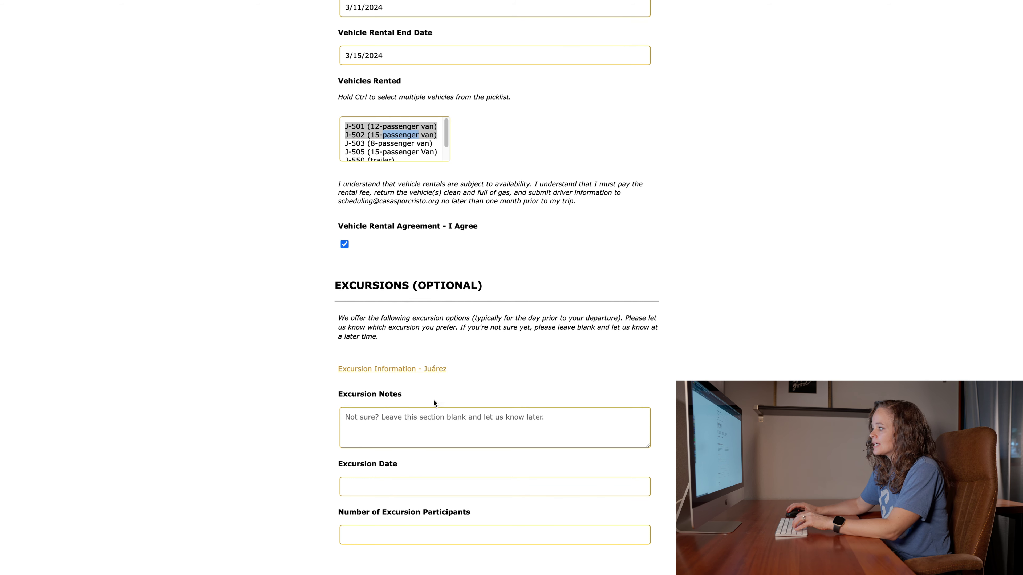
click(432, 421)
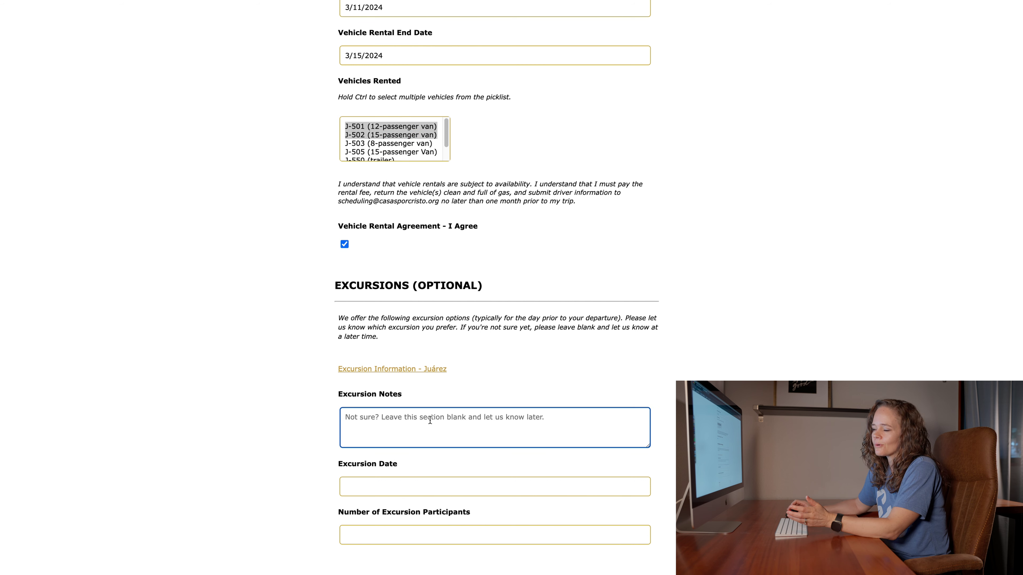
scroll(430, 421, up, 3)
scroll(430, 421, down, 3)
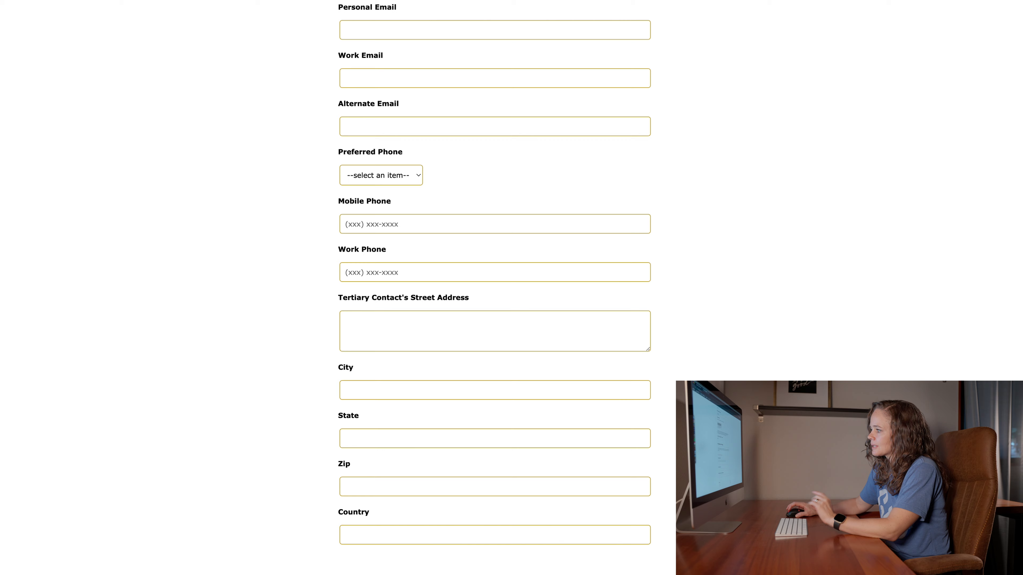
scroll(494, 282, down, 3)
scroll(313, 94, up, 10)
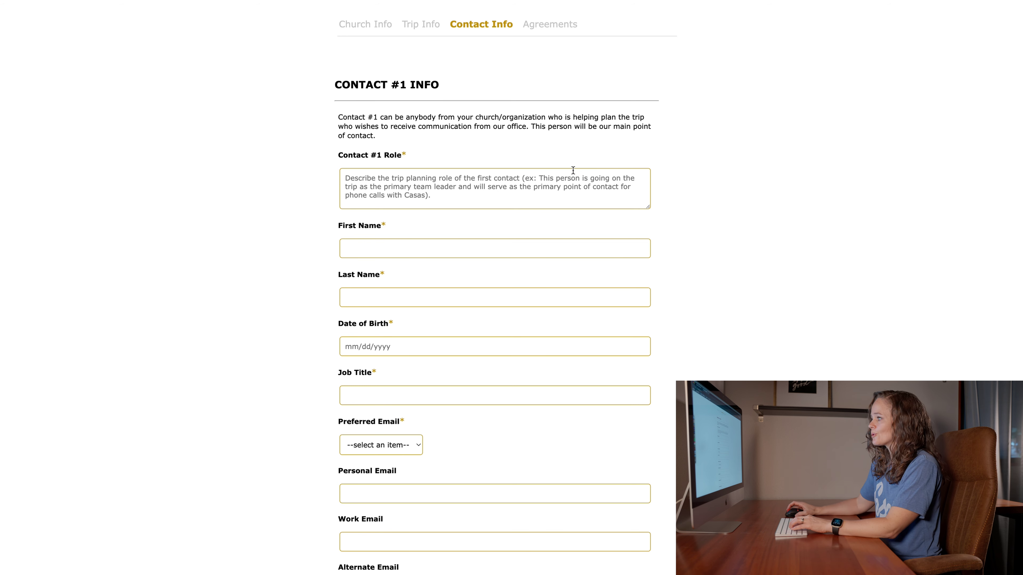
- Enter Contact #1's role as 'Missions Pastor at the church and primary trip organizer'
scroll(567, 181, down, 1)
click(367, 176)
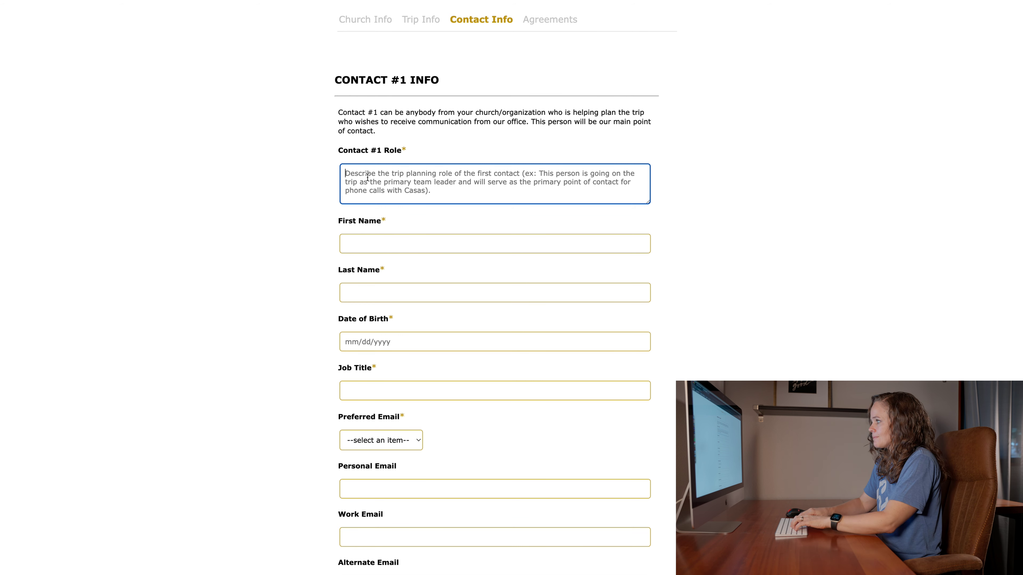
text(Missions)
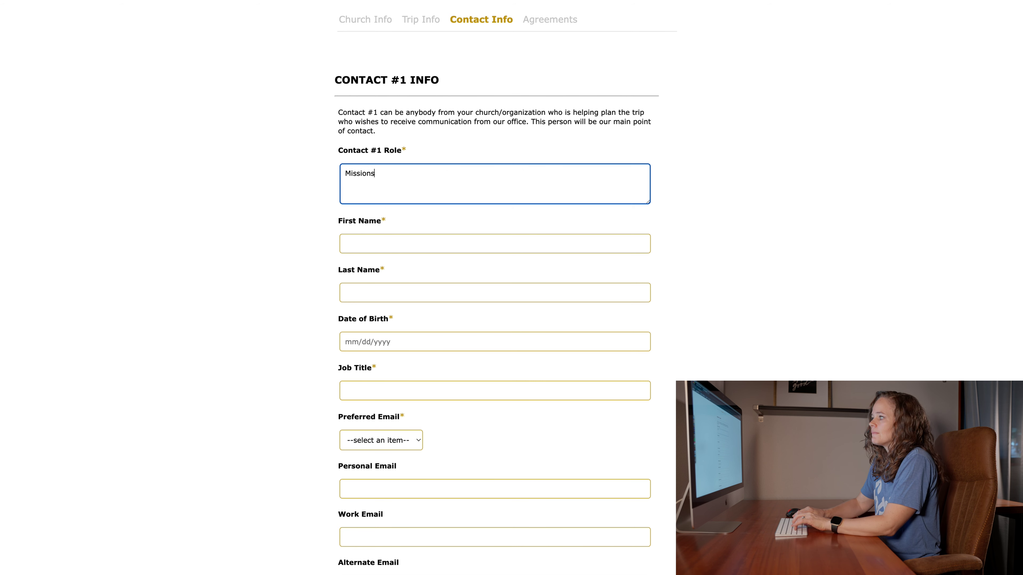
text( Pastor at the CHur)
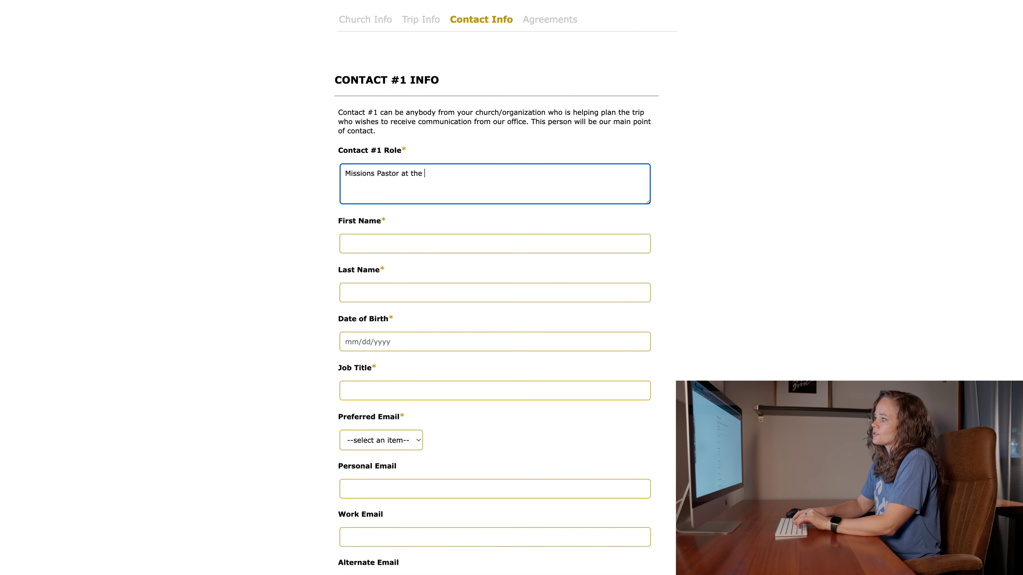
key(BackSpace)
key(BackSpace)
key(BackSpace)
text(hur)
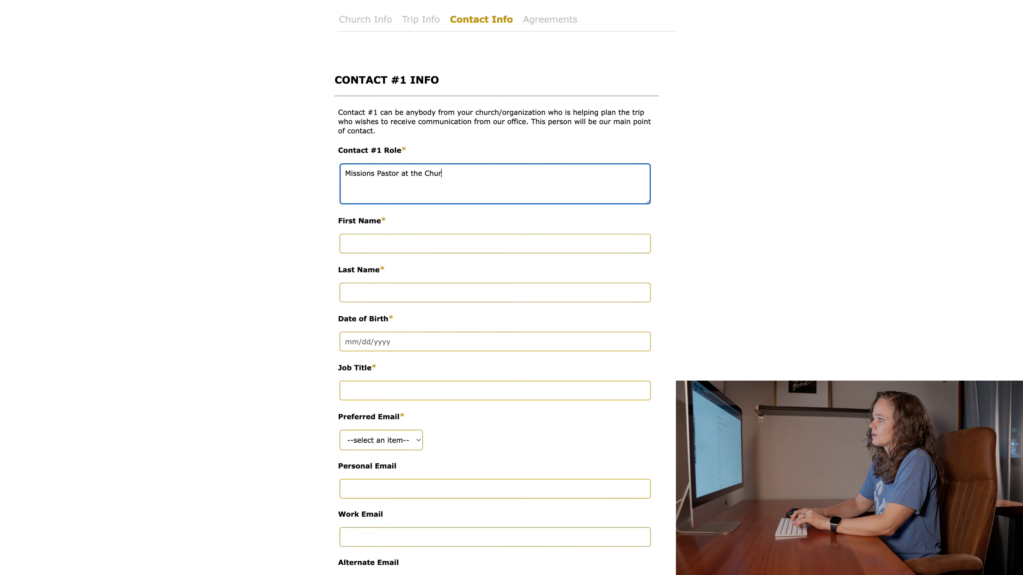
text(ch and primary trip organizer)
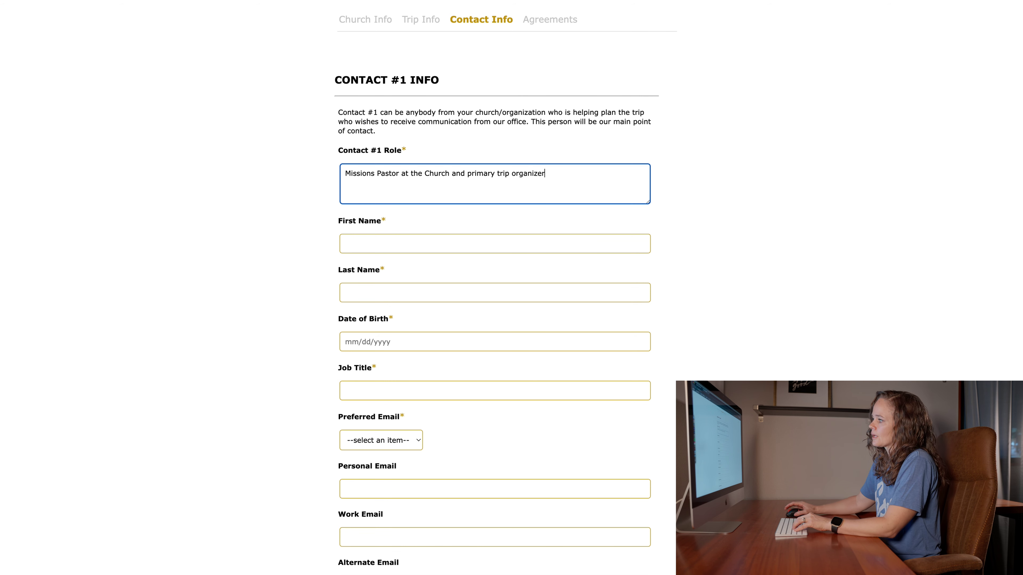
click(431, 174)
key(BackSpace)
text(c)
- Fill in Contact #1's first and last name, birth date, and job title 'Missions Pastor'
click(397, 239)
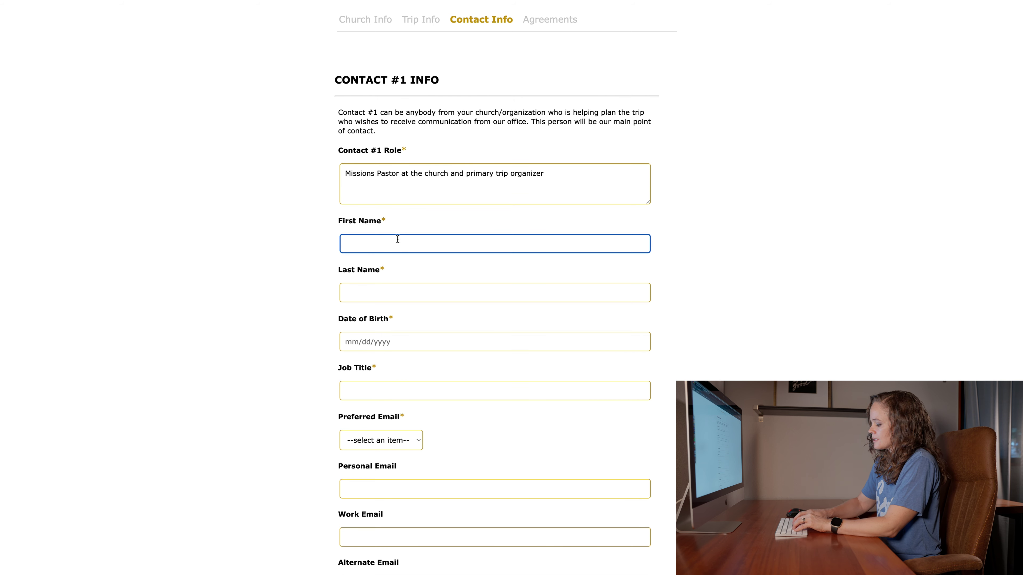
key(Tab)
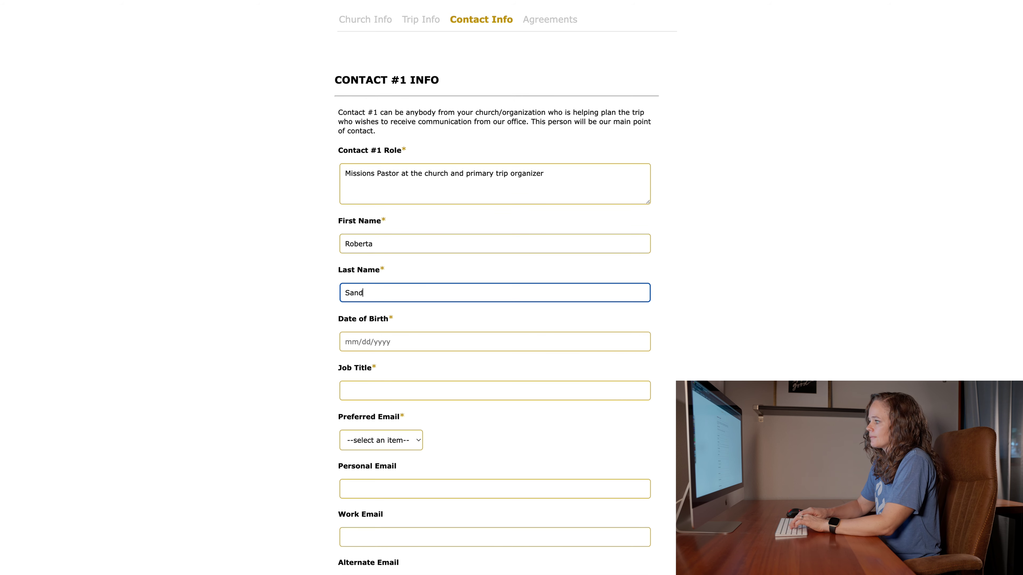
key(Tab)
text(05/28/2)
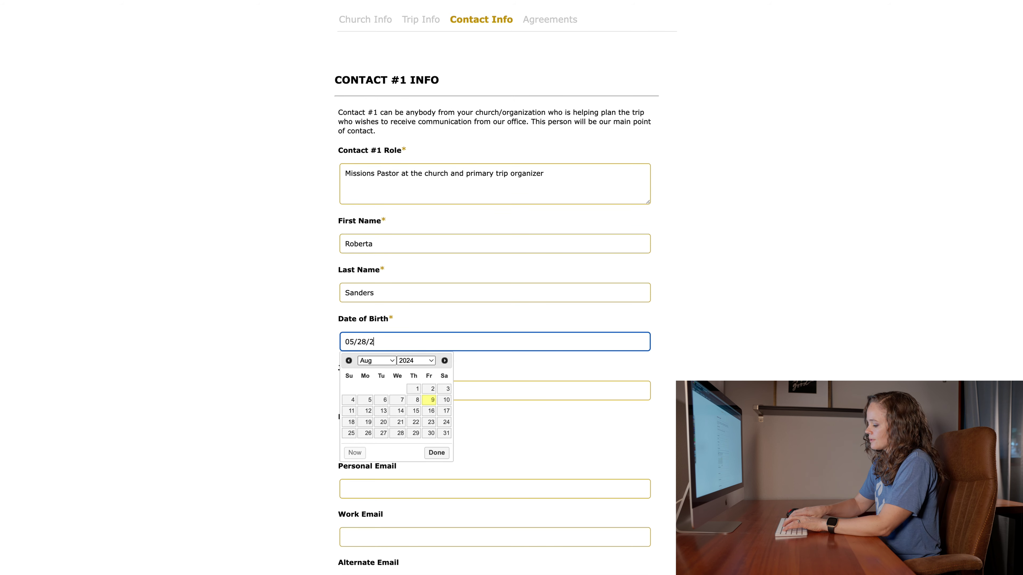
text(985)
key(BackSpace)
key(BackSpace)
key(BackSpace)
key(BackSpace)
text(1984)
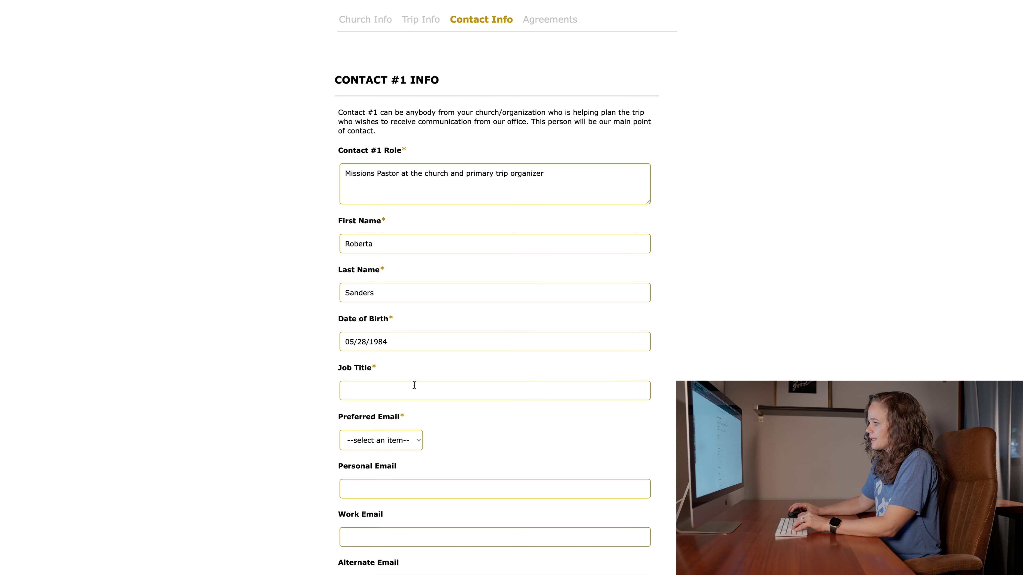
click(409, 390)
text(Missions Pastor)
- Set Work as the preferred email and enter the contact's work e-mail address
scroll(441, 477, down, 1)
click(402, 434)
click(385, 459)
click(412, 530)
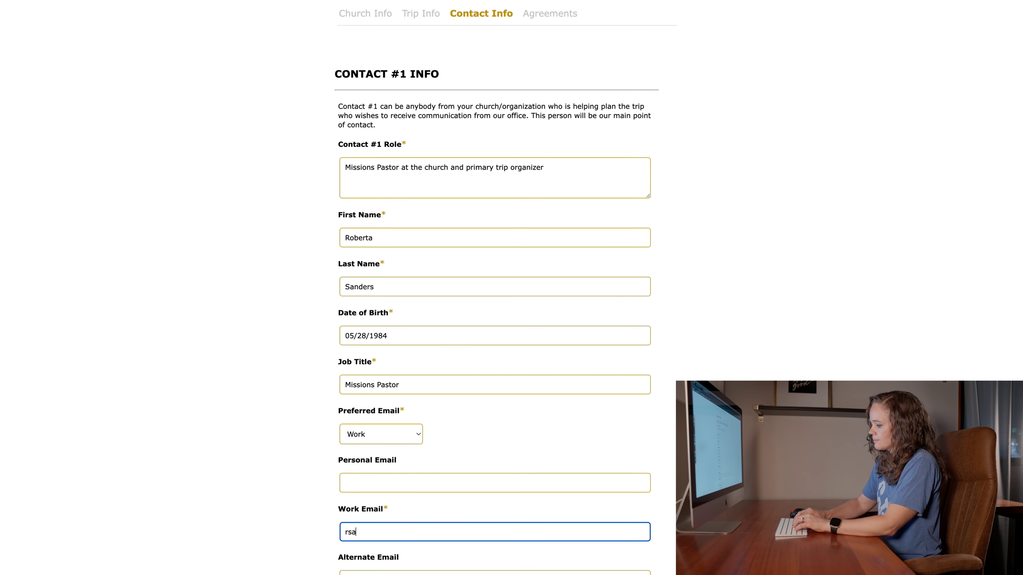
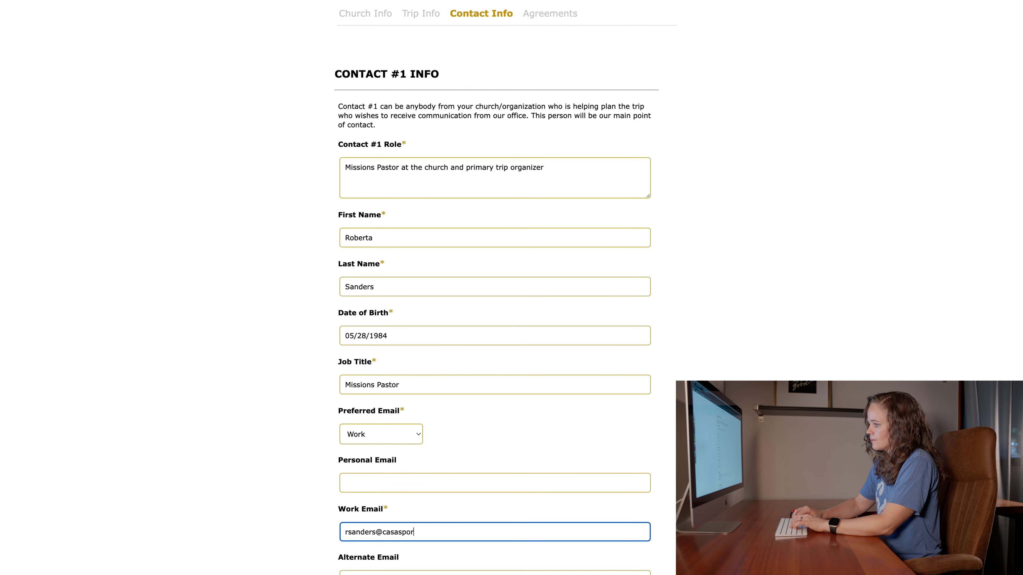
scroll(505, 290, down, 1)
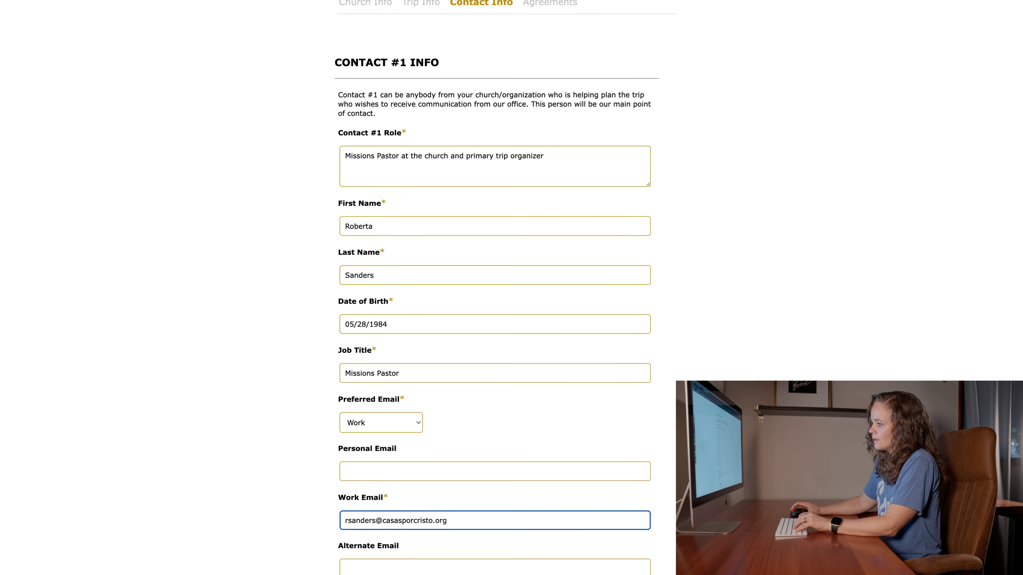
scroll(413, 524, down, 5)
- Set Mobile as the preferred phone and enter the contact's mobile number
click(397, 399)
click(394, 410)
click(392, 440)
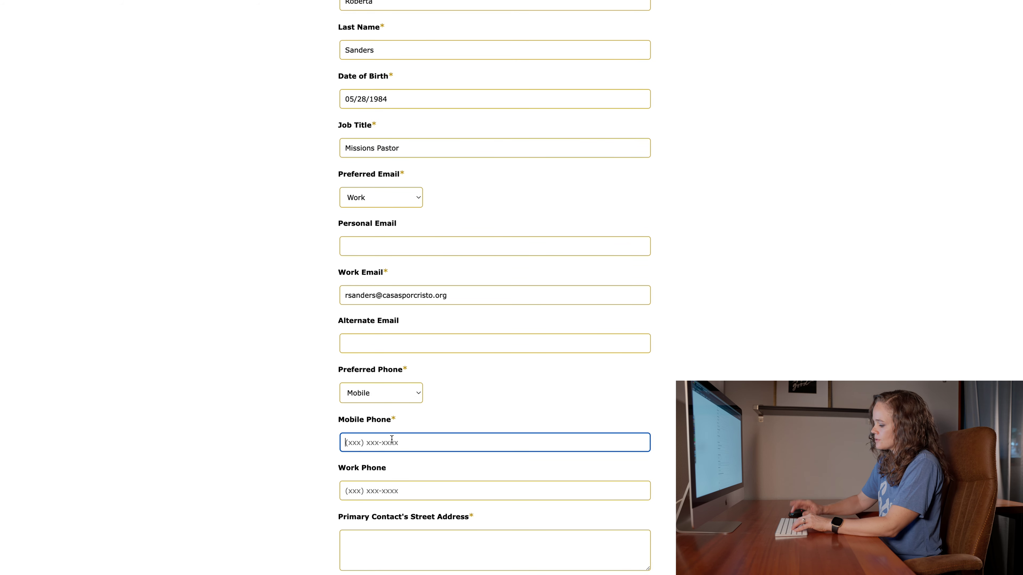
text((61)
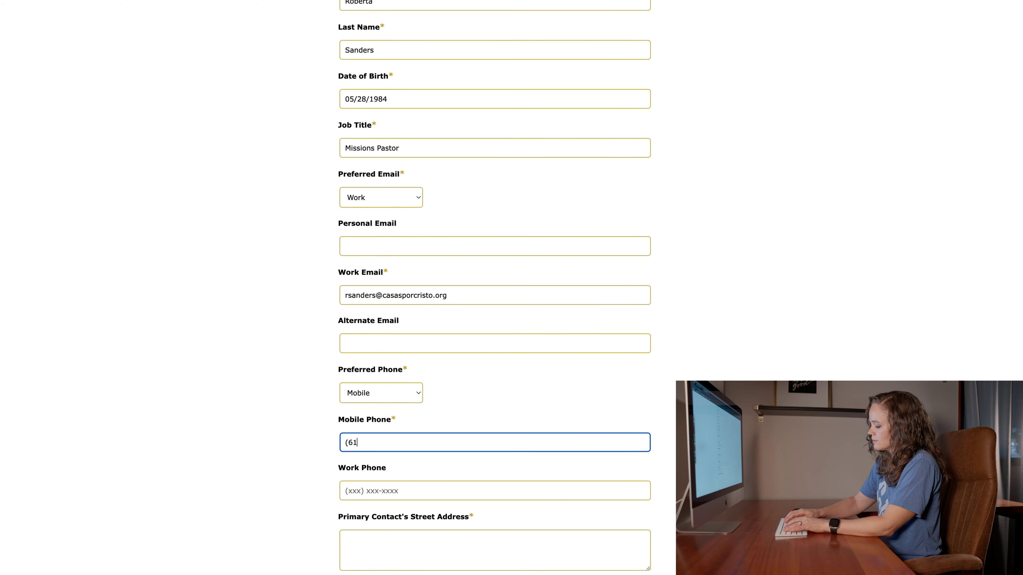
key(BackSpace)
key(BackSpace)
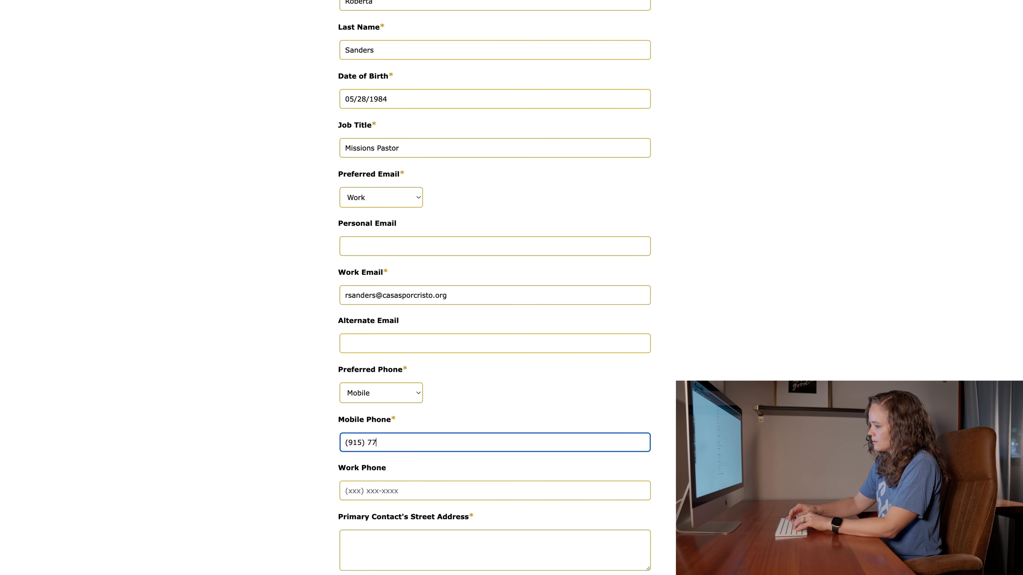
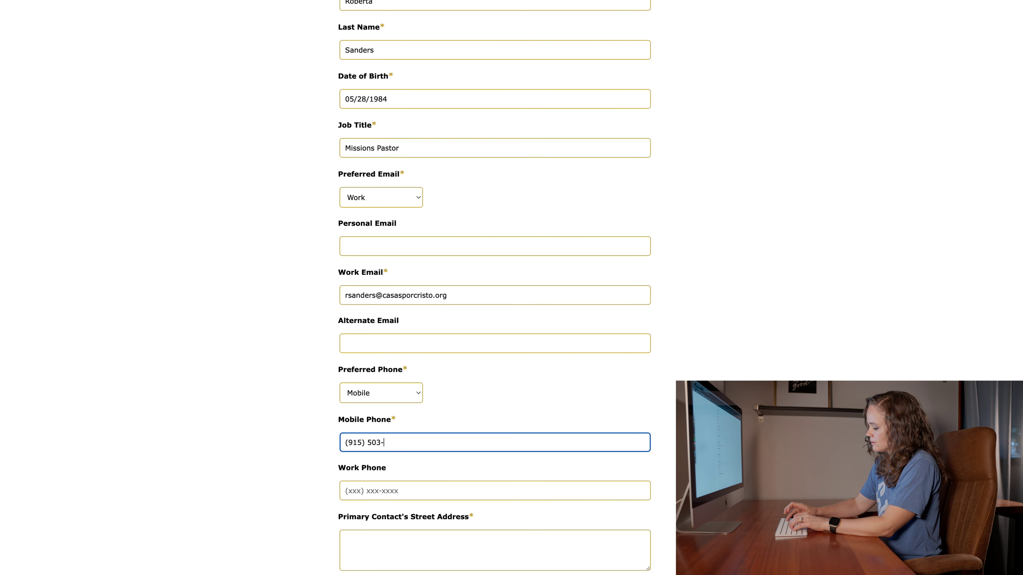
- Enter the contact's street address and zip code, with country USA
scroll(361, 528, down, 2)
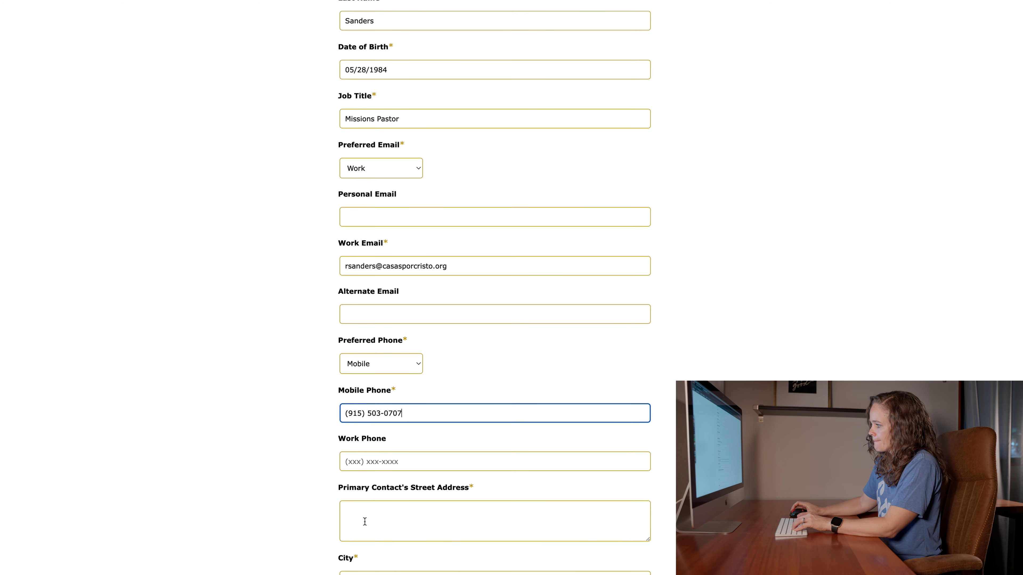
click(366, 524)
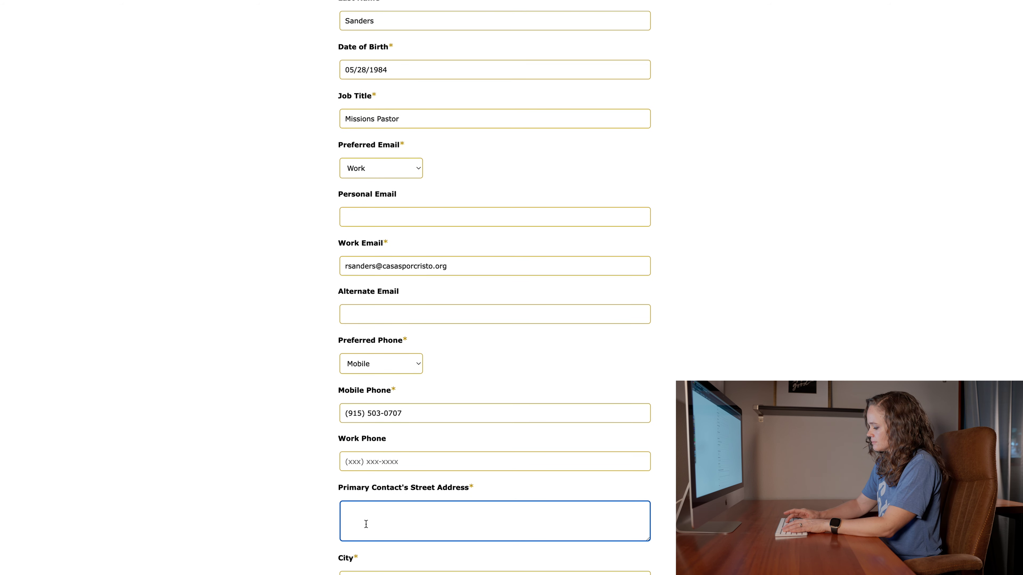
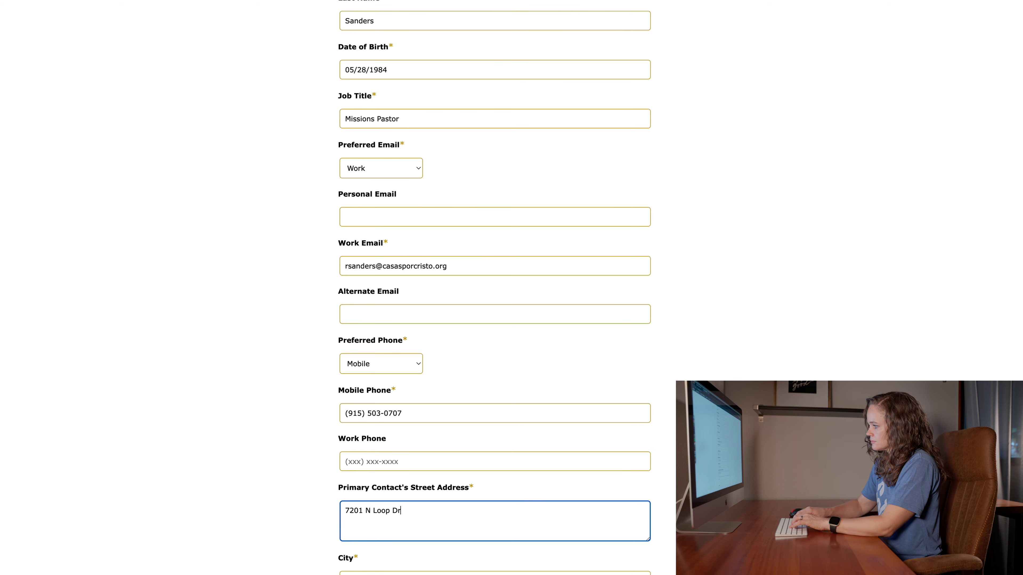
key(Tab)
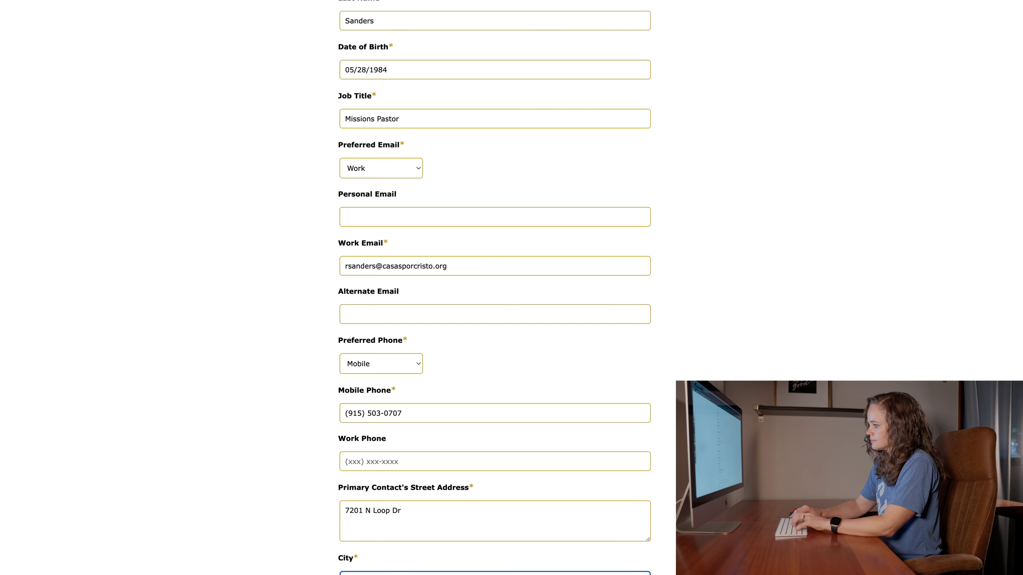
key(Tab)
key(Tab)
text(79915)
key(Tab)
text(USA)
scroll(495, 282, down, 3)
- Give Contact #2 the role 'Finance' and enter their first and last name
scroll(495, 282, down, 3)
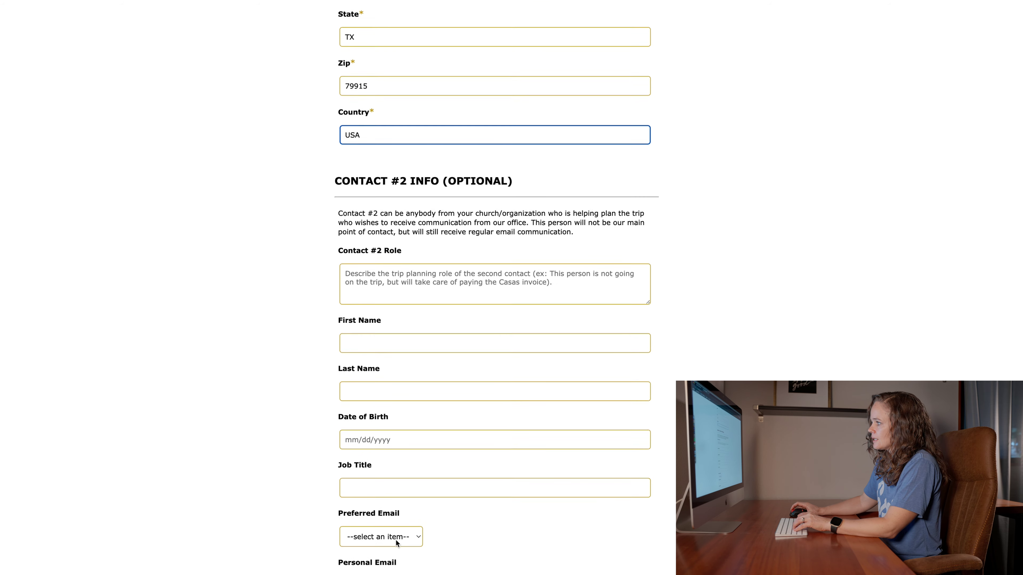
scroll(504, 384, down, 2)
scroll(504, 383, down, 2)
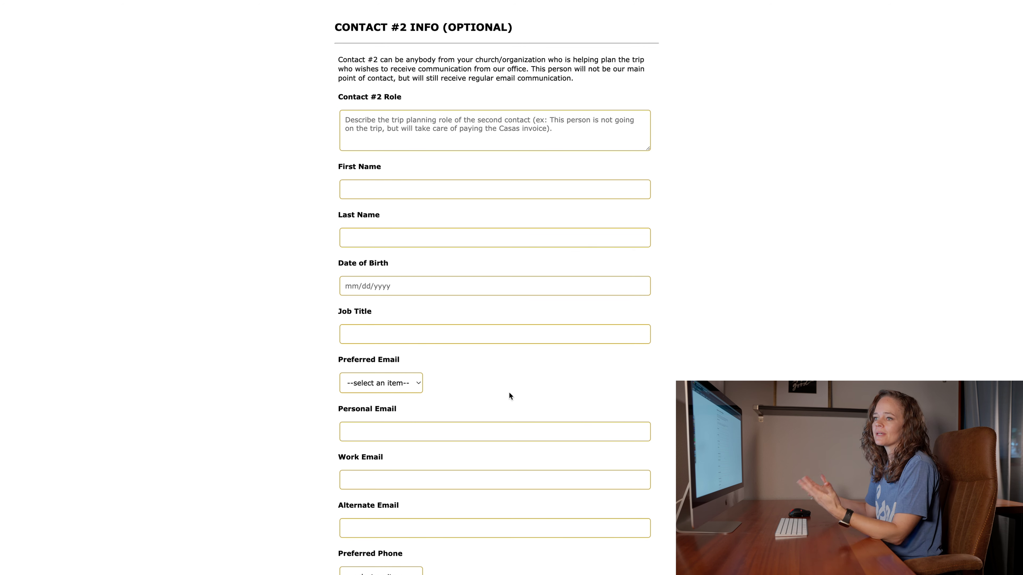
click(430, 139)
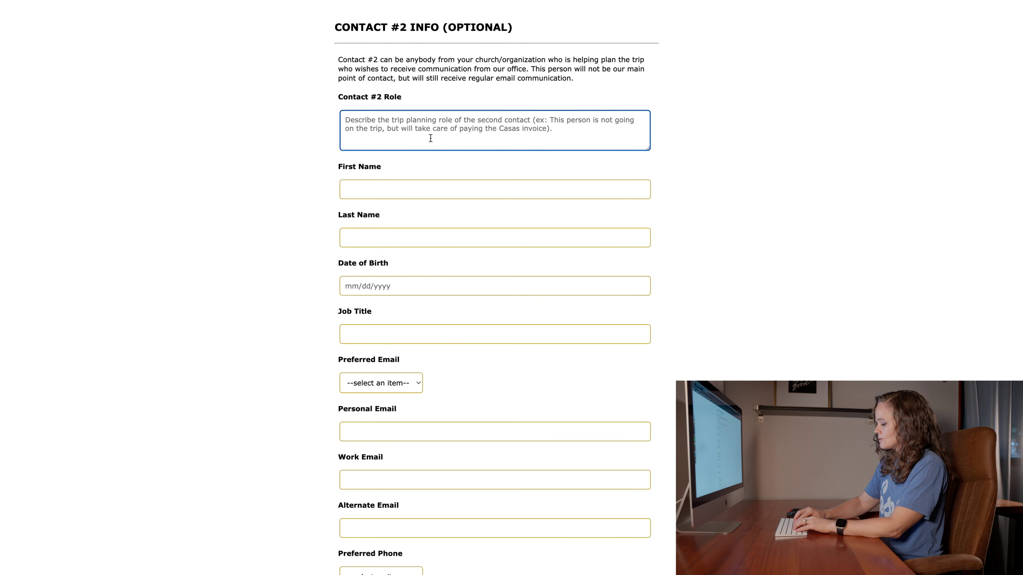
text(Finance)
key(Tab)
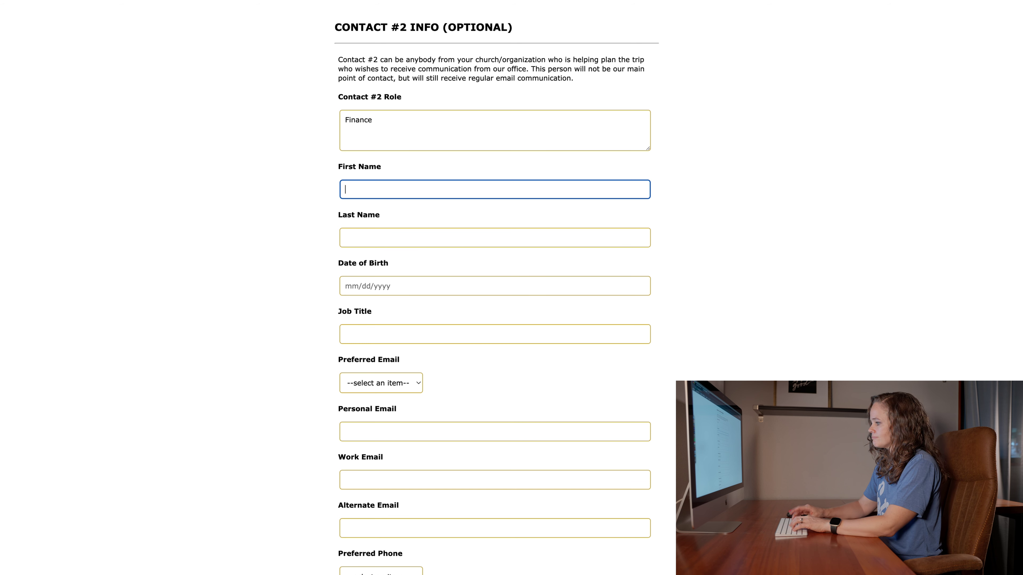
text(Finance)
key(Tab)
text(Person)
- Pick Contact #2's birth date from the calendar and set job title 'Finance Volunteer at Church'
click(414, 290)
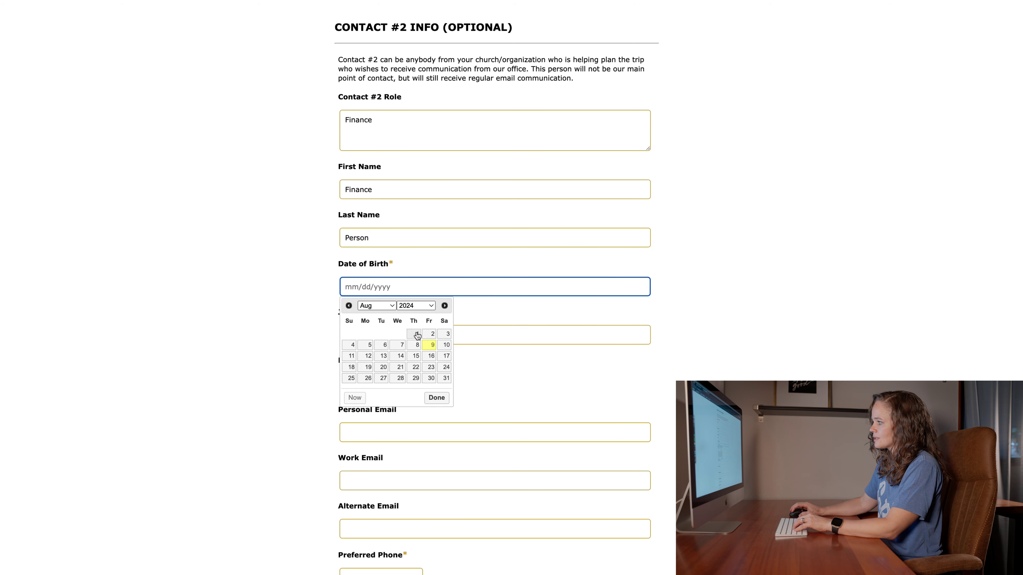
click(429, 345)
scroll(433, 298, down, 5)
scroll(434, 298, down, 1)
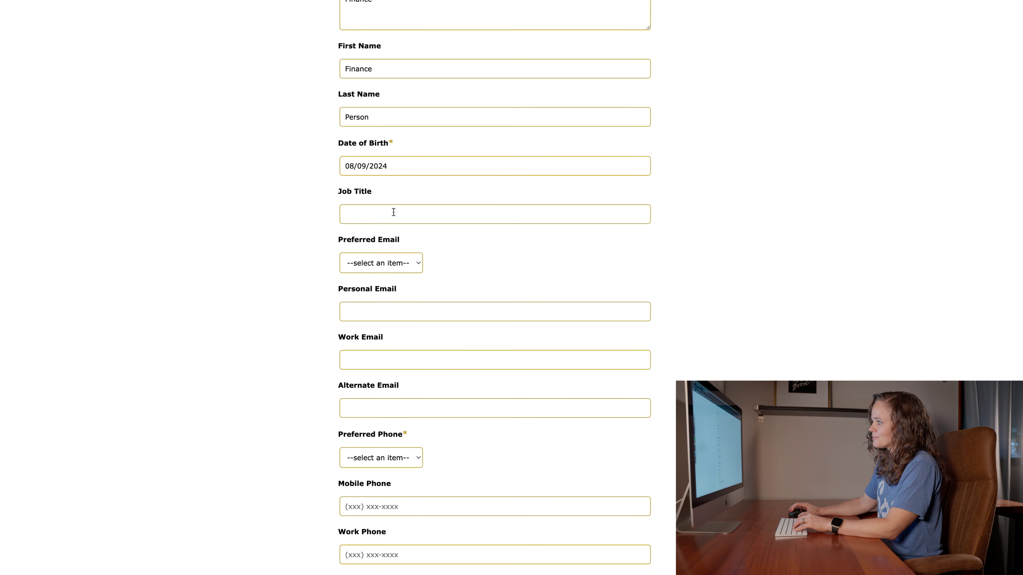
click(394, 212)
text(Finance Volunteer at Church)
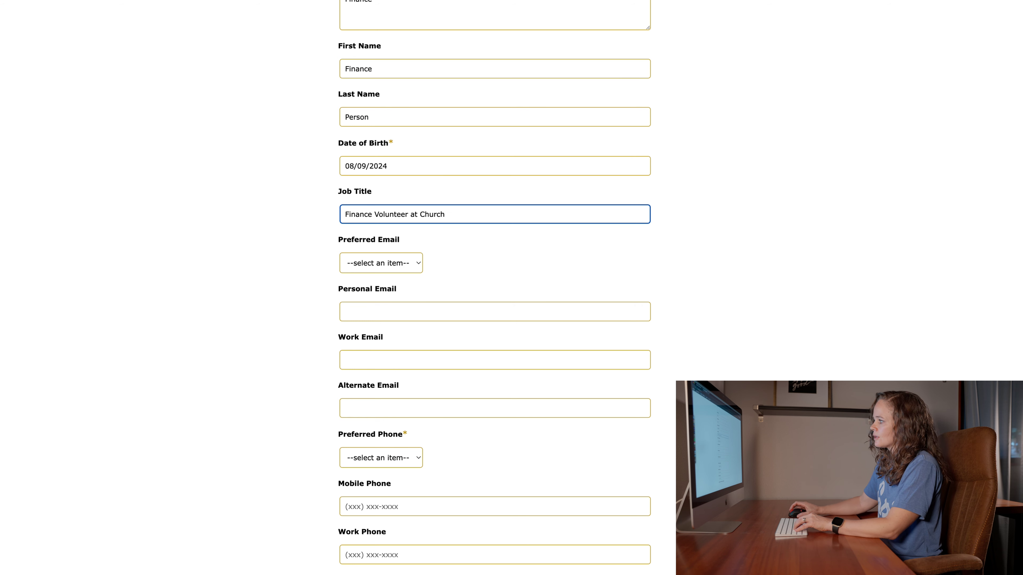
- Set Personal as the preferred email and enter the contact's personal e-mail
scroll(386, 233, down, 2)
click(386, 229)
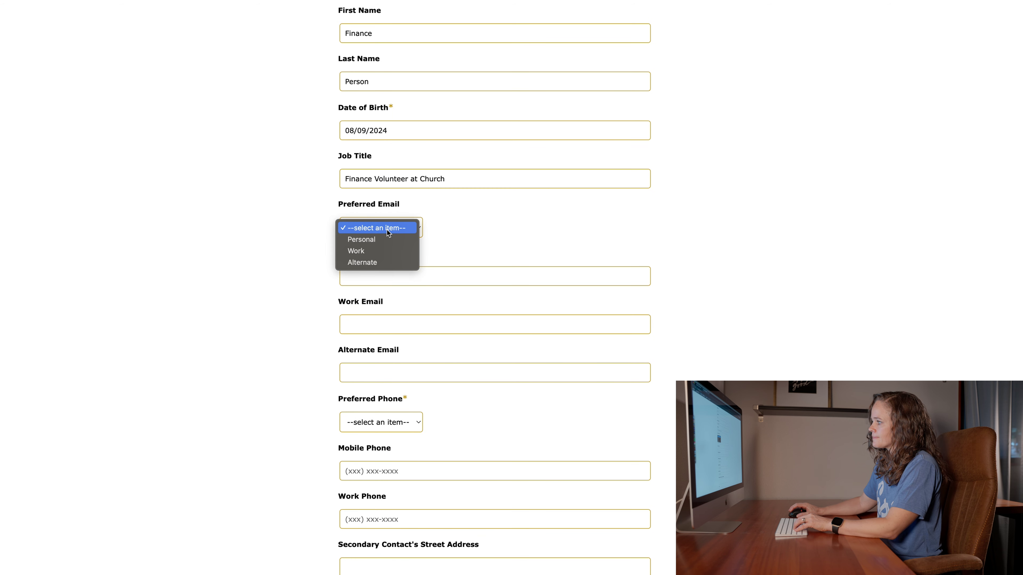
click(381, 242)
click(400, 281)
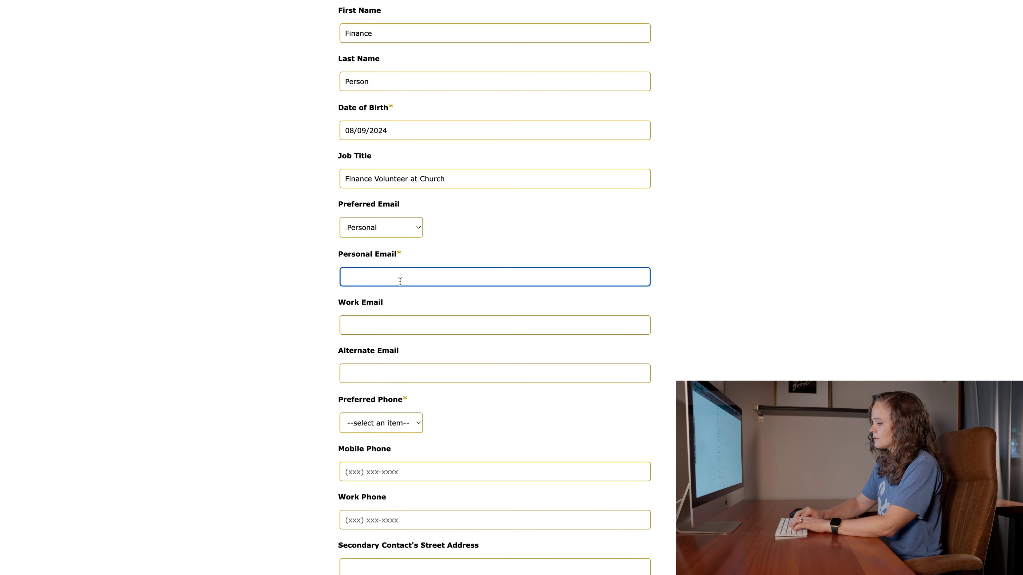
text(test@test.com)
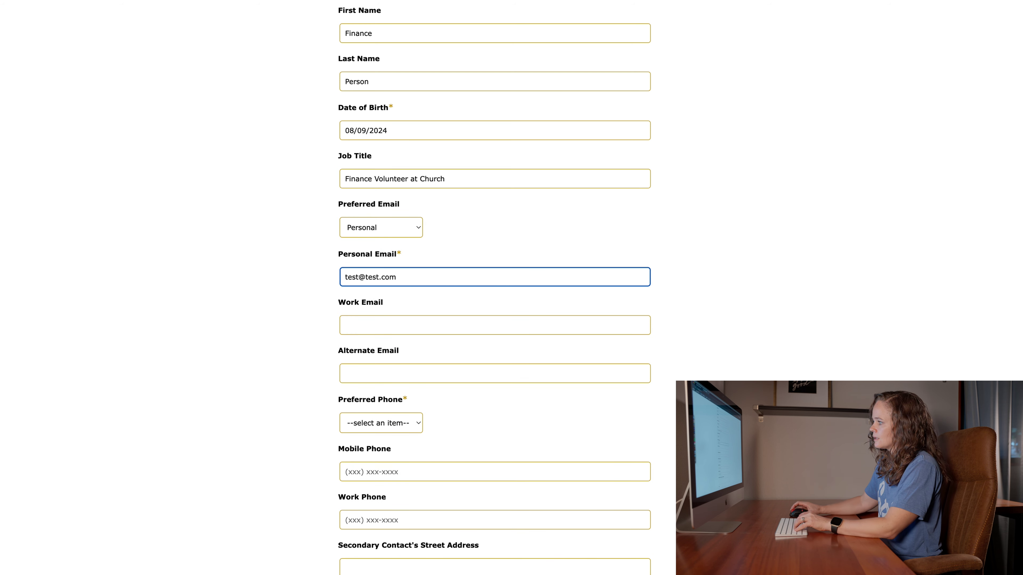
- Set Mobile as the preferred phone and enter the contact's mobile number
scroll(403, 350, down, 4)
click(402, 358)
click(394, 368)
click(386, 407)
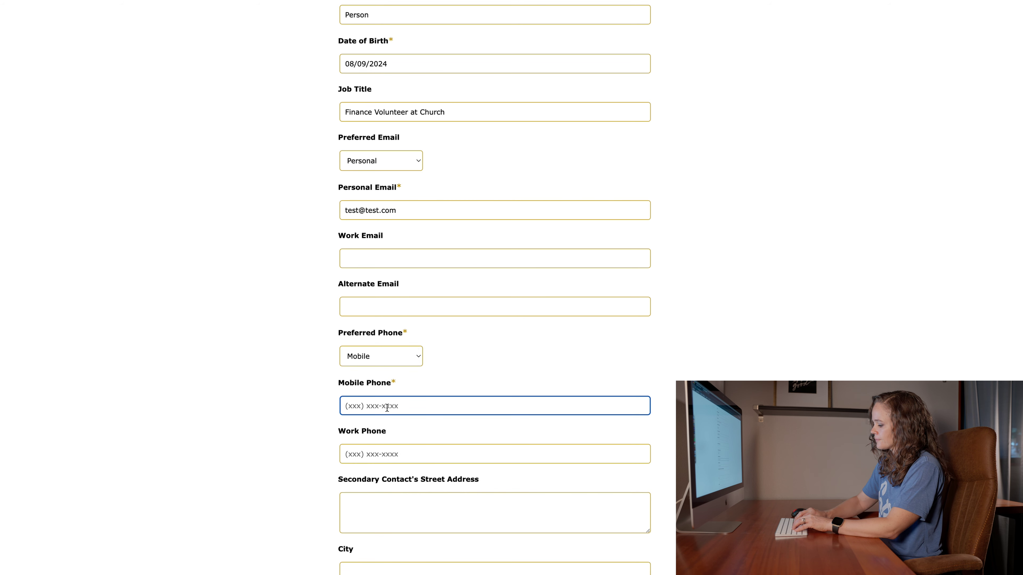
scroll(388, 411, down, 6)
scroll(495, 288, down, 10)
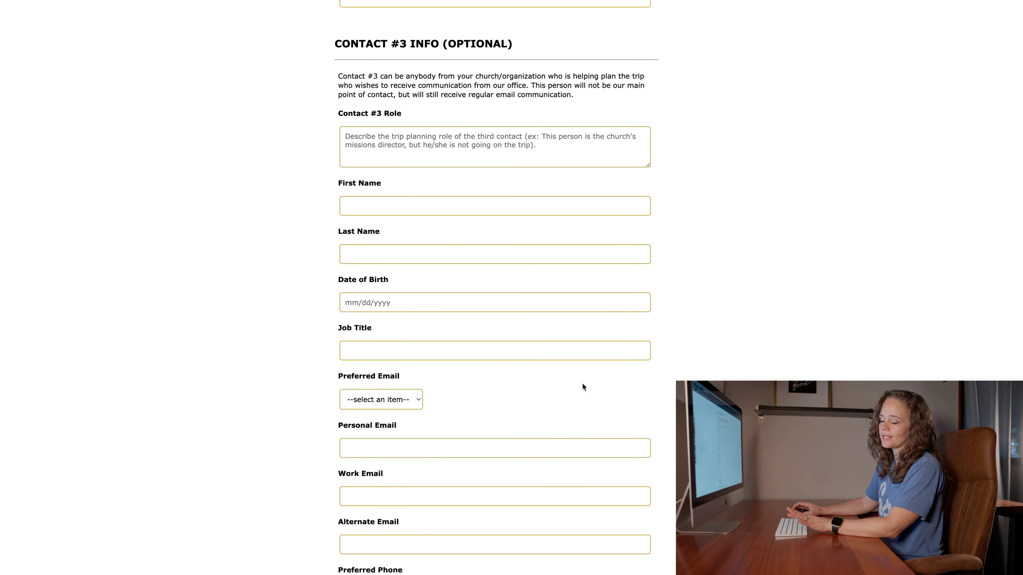
- Scroll past the empty Contact #3 section, leaving it blank
scroll(494, 288, down, 9)
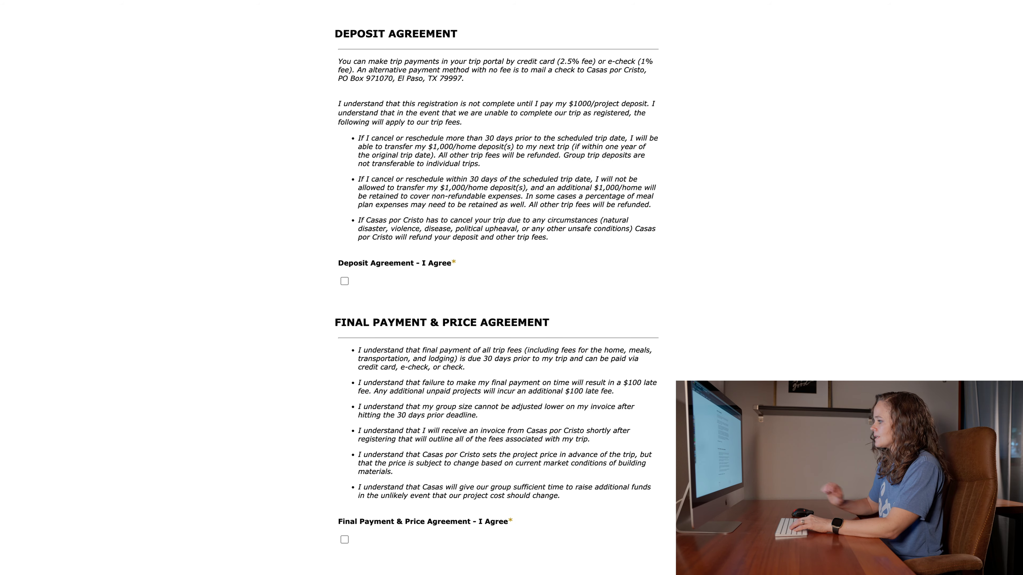
scroll(495, 287, up, 4)
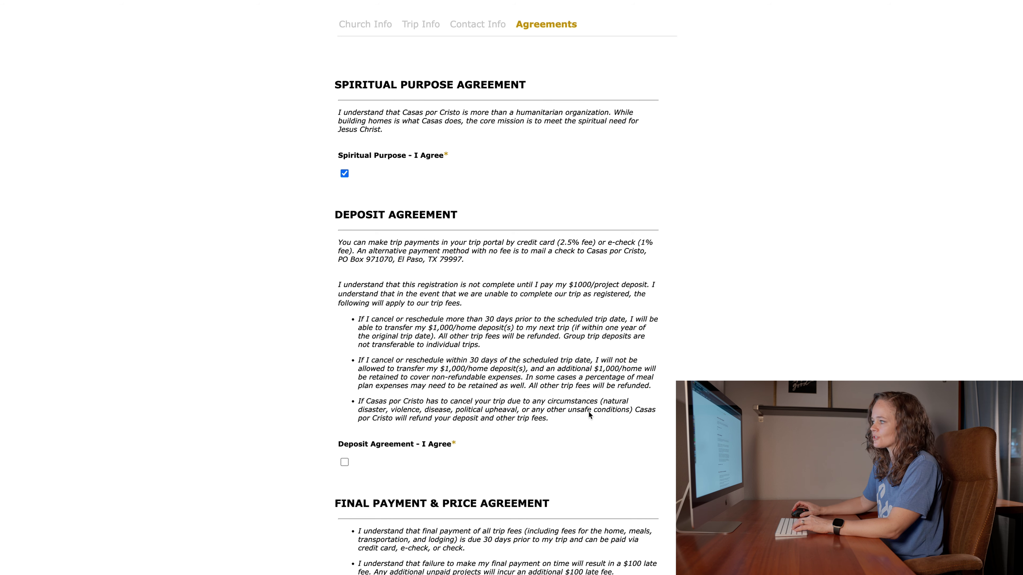
- Tick 'I Agree' on the Deposit Agreement
scroll(589, 412, down, 4)
scroll(589, 415, down, 1)
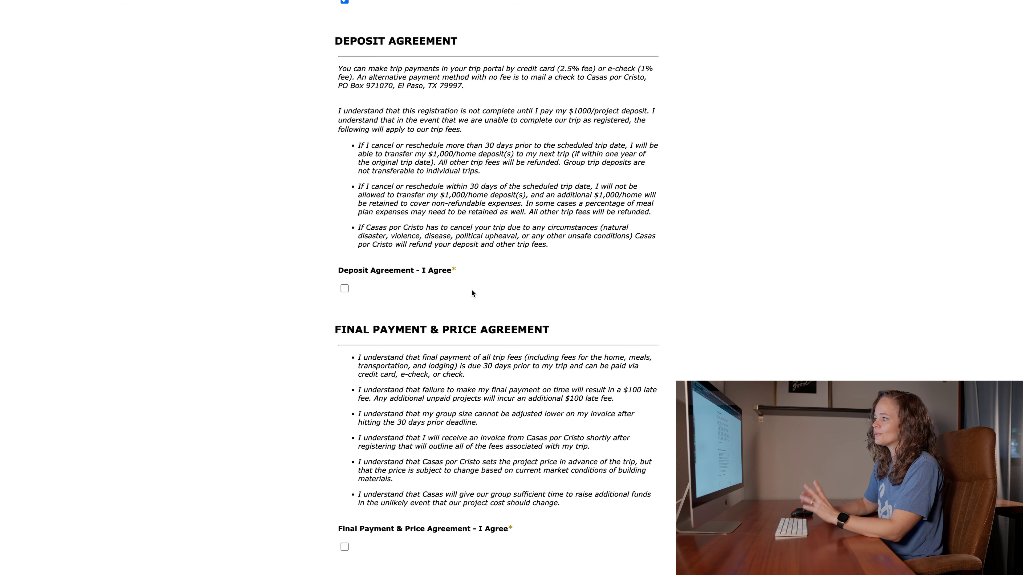
click(344, 290)
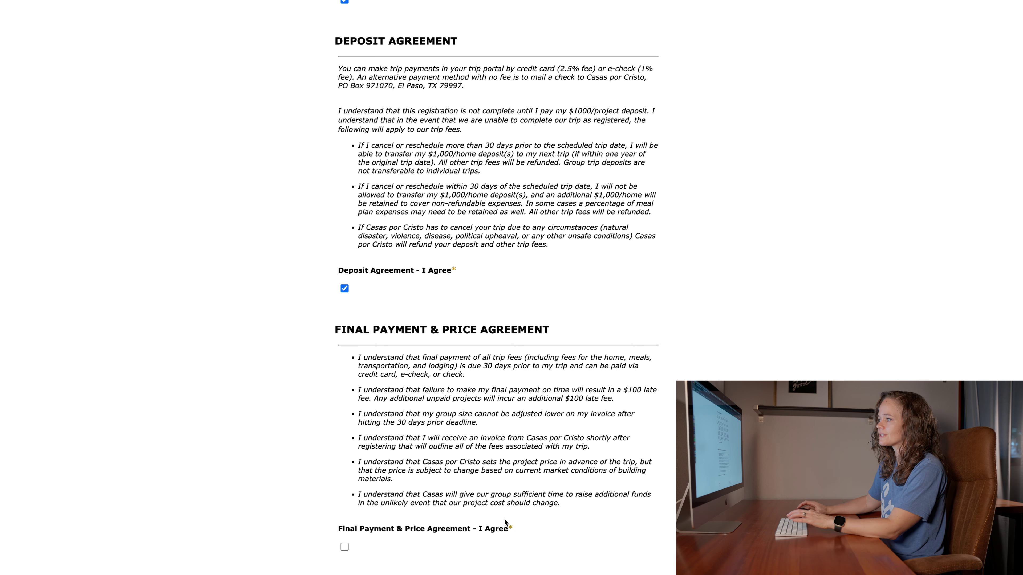
scroll(508, 495, down, 1)
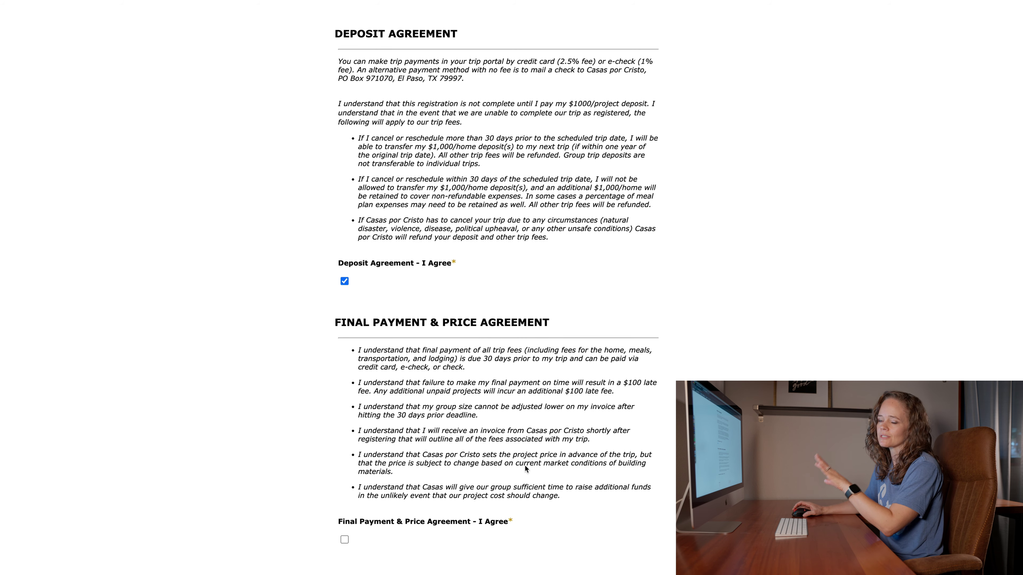
- Scroll down toward the Final Payment & Price Agreement
scroll(334, 542, down, 1)
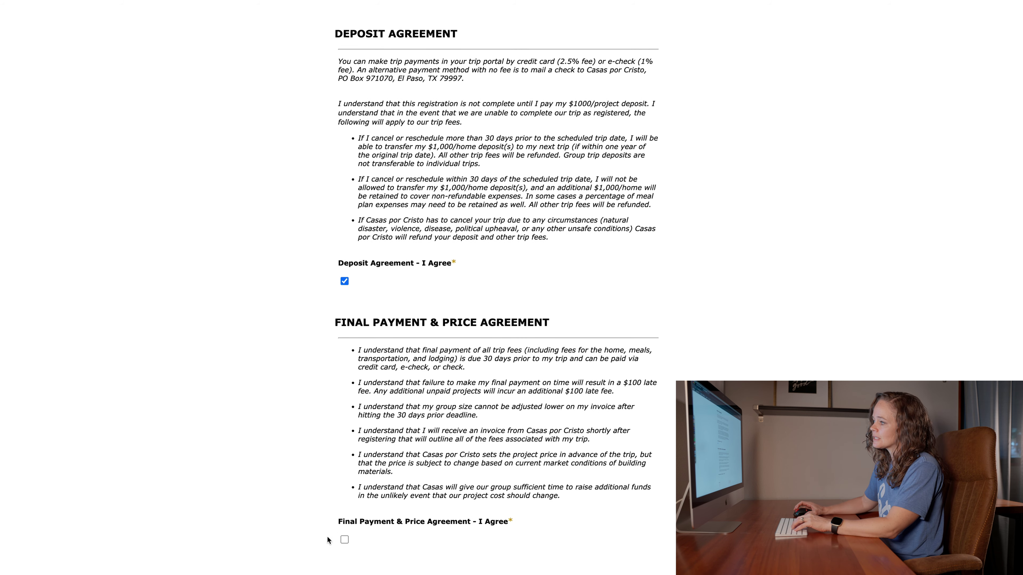